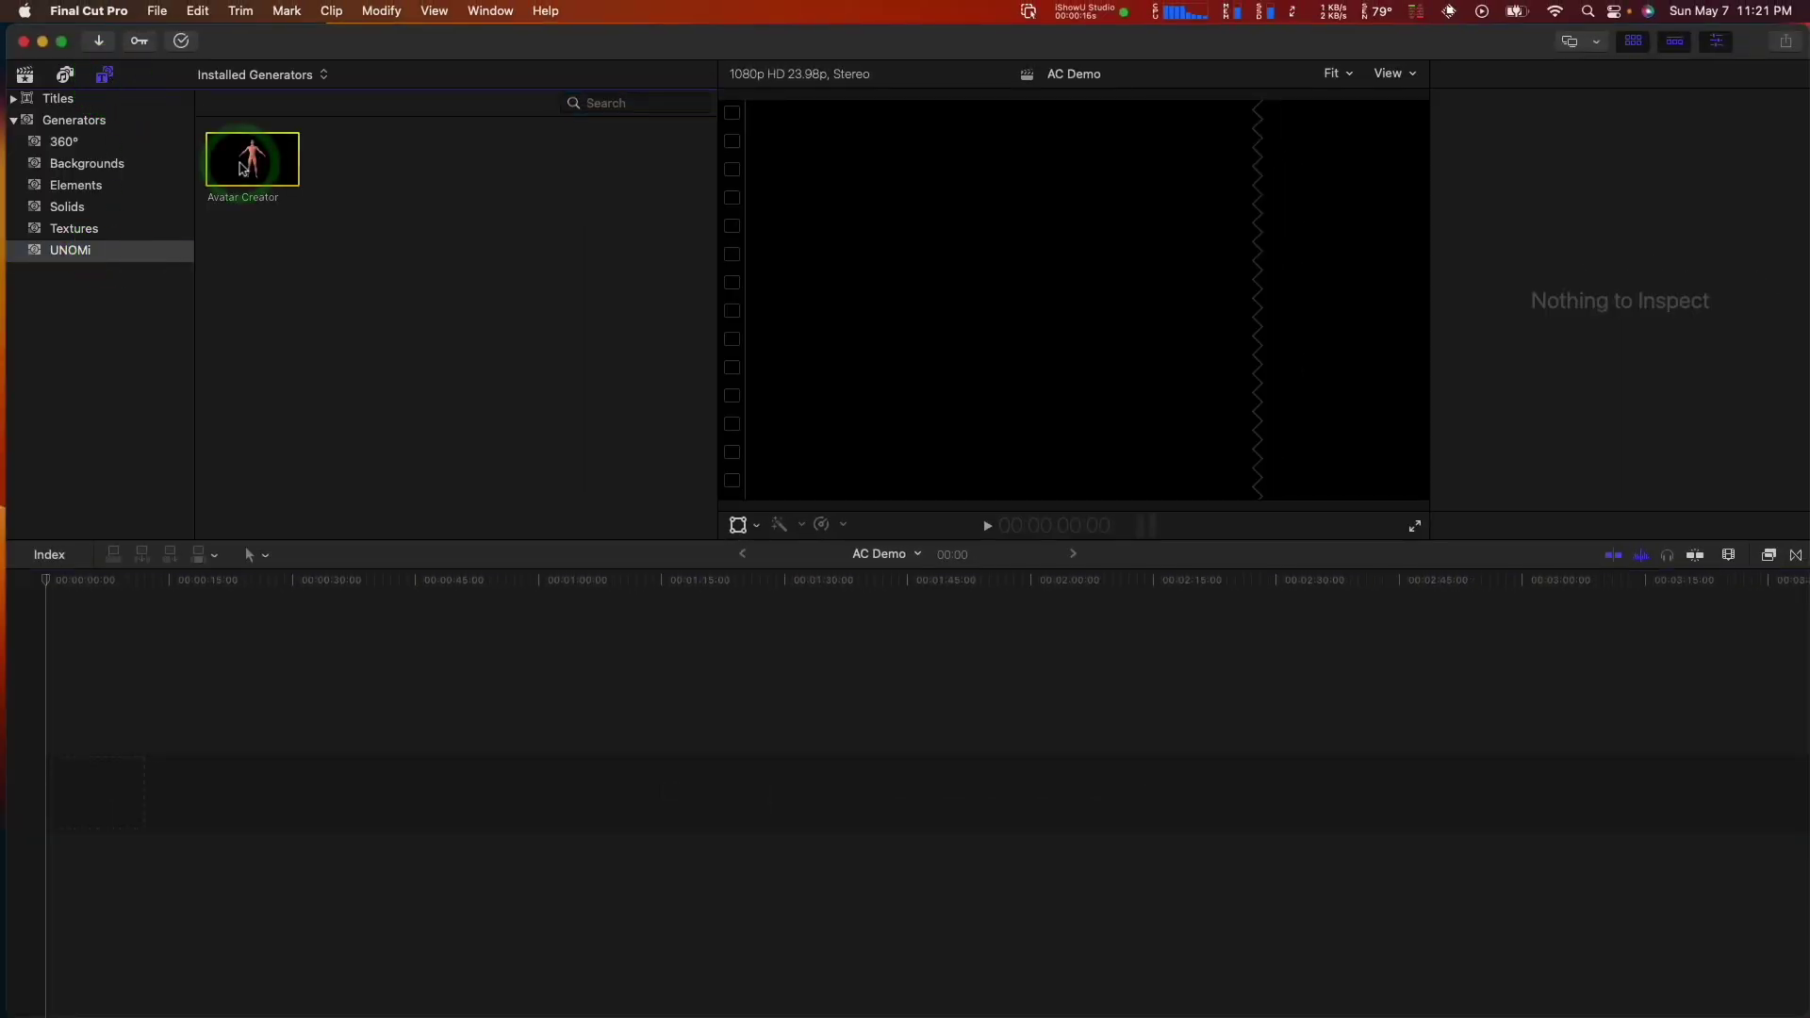
# Add the UNOMi Avatar Creator generator to the AC Demo timeline, accepting the suggested video properties.
pyautogui.moveTo(263, 330); pyautogui.dragTo(158, 826)
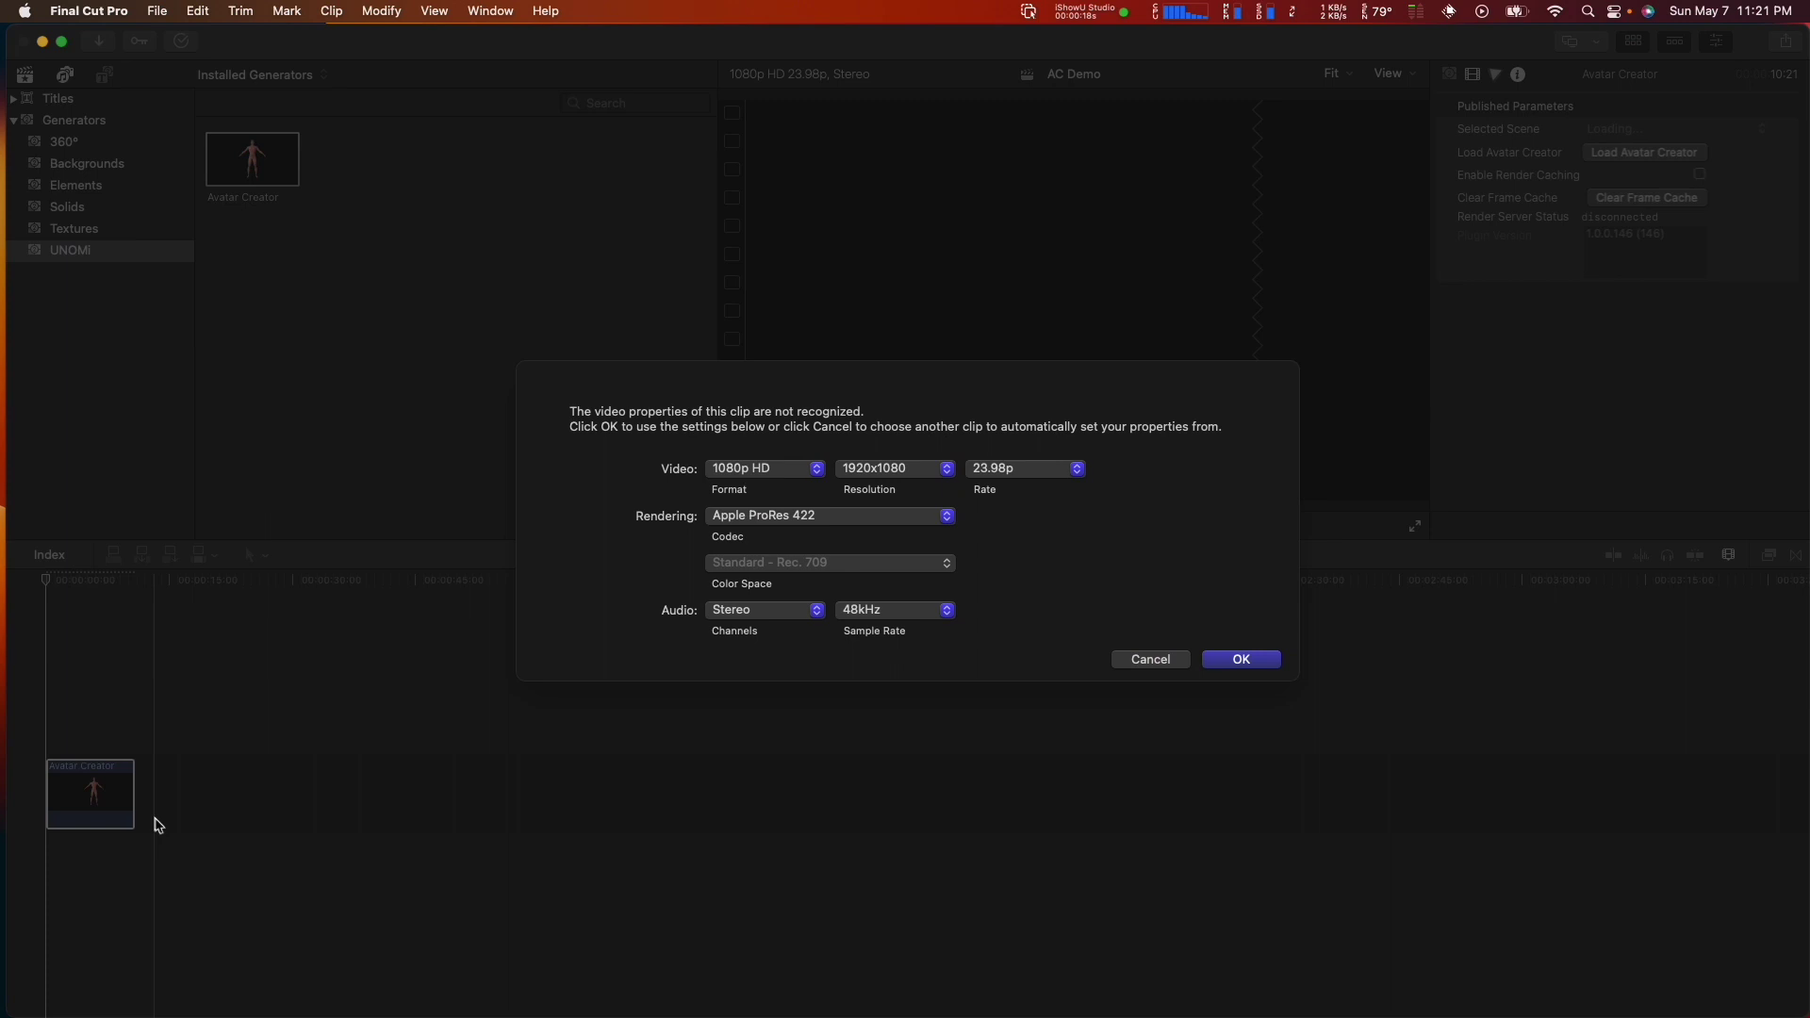
pyautogui.click(1254, 660)
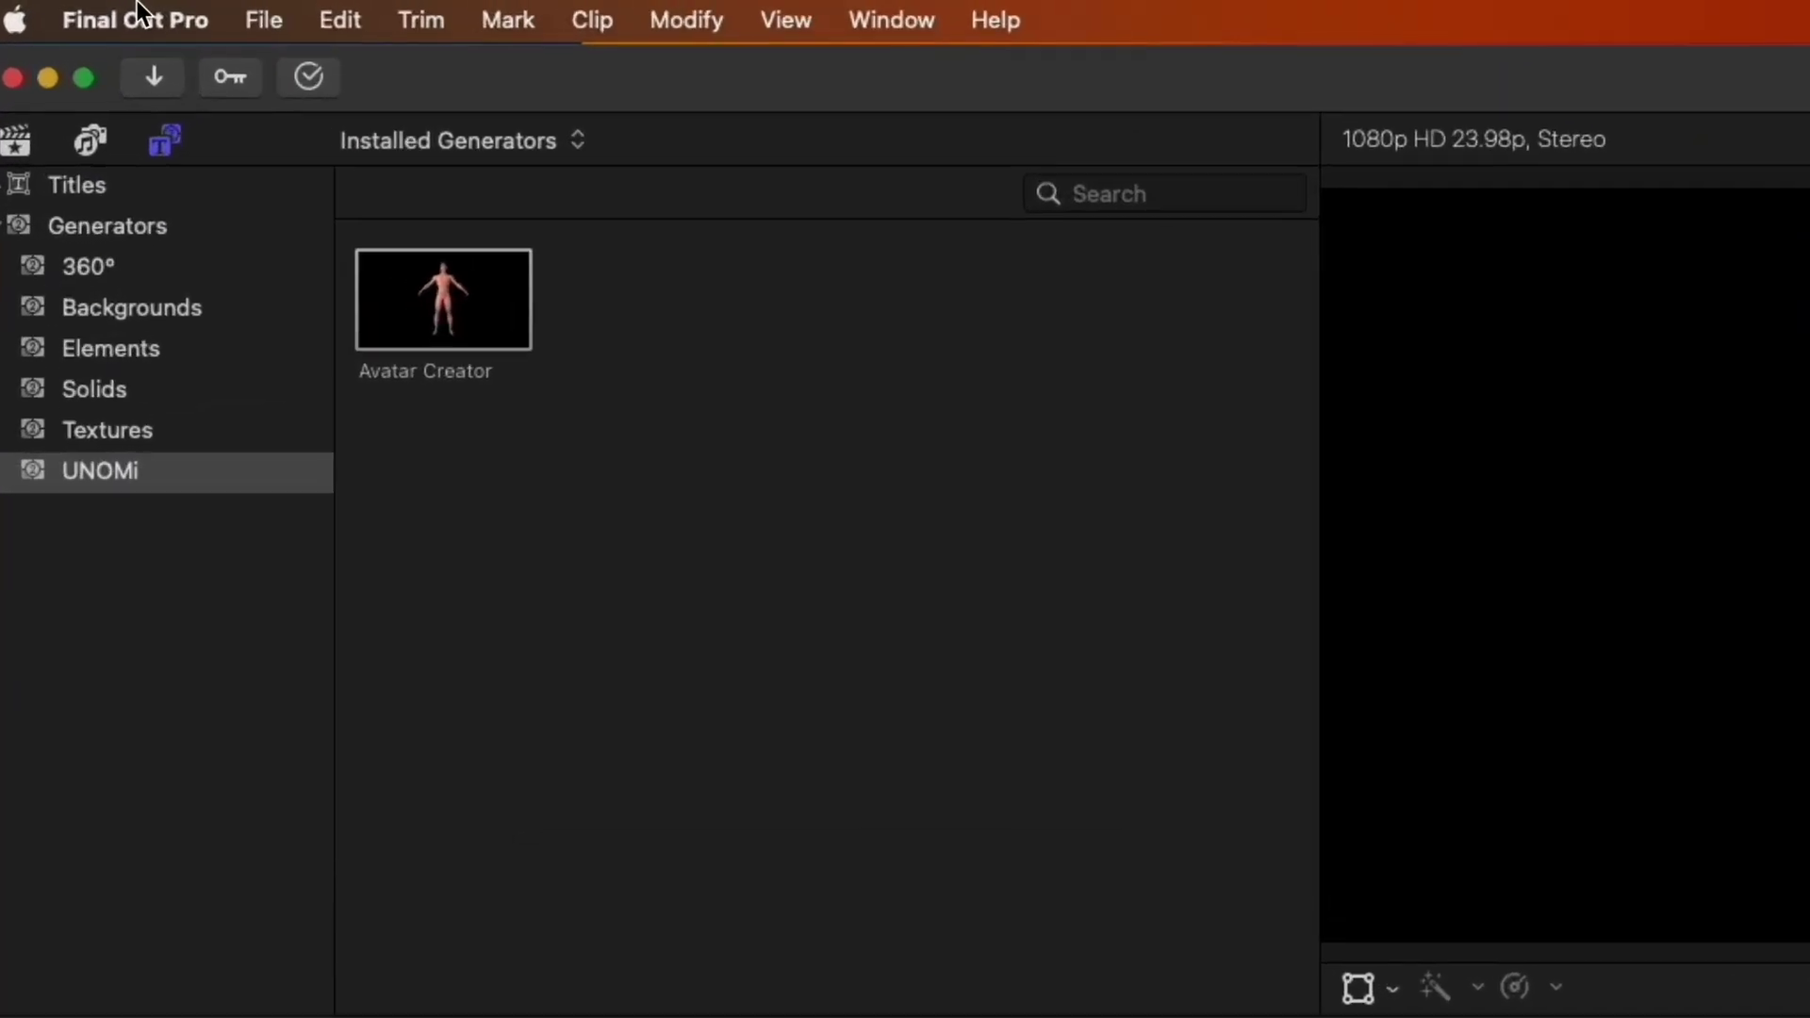
pyautogui.click(89, 10)
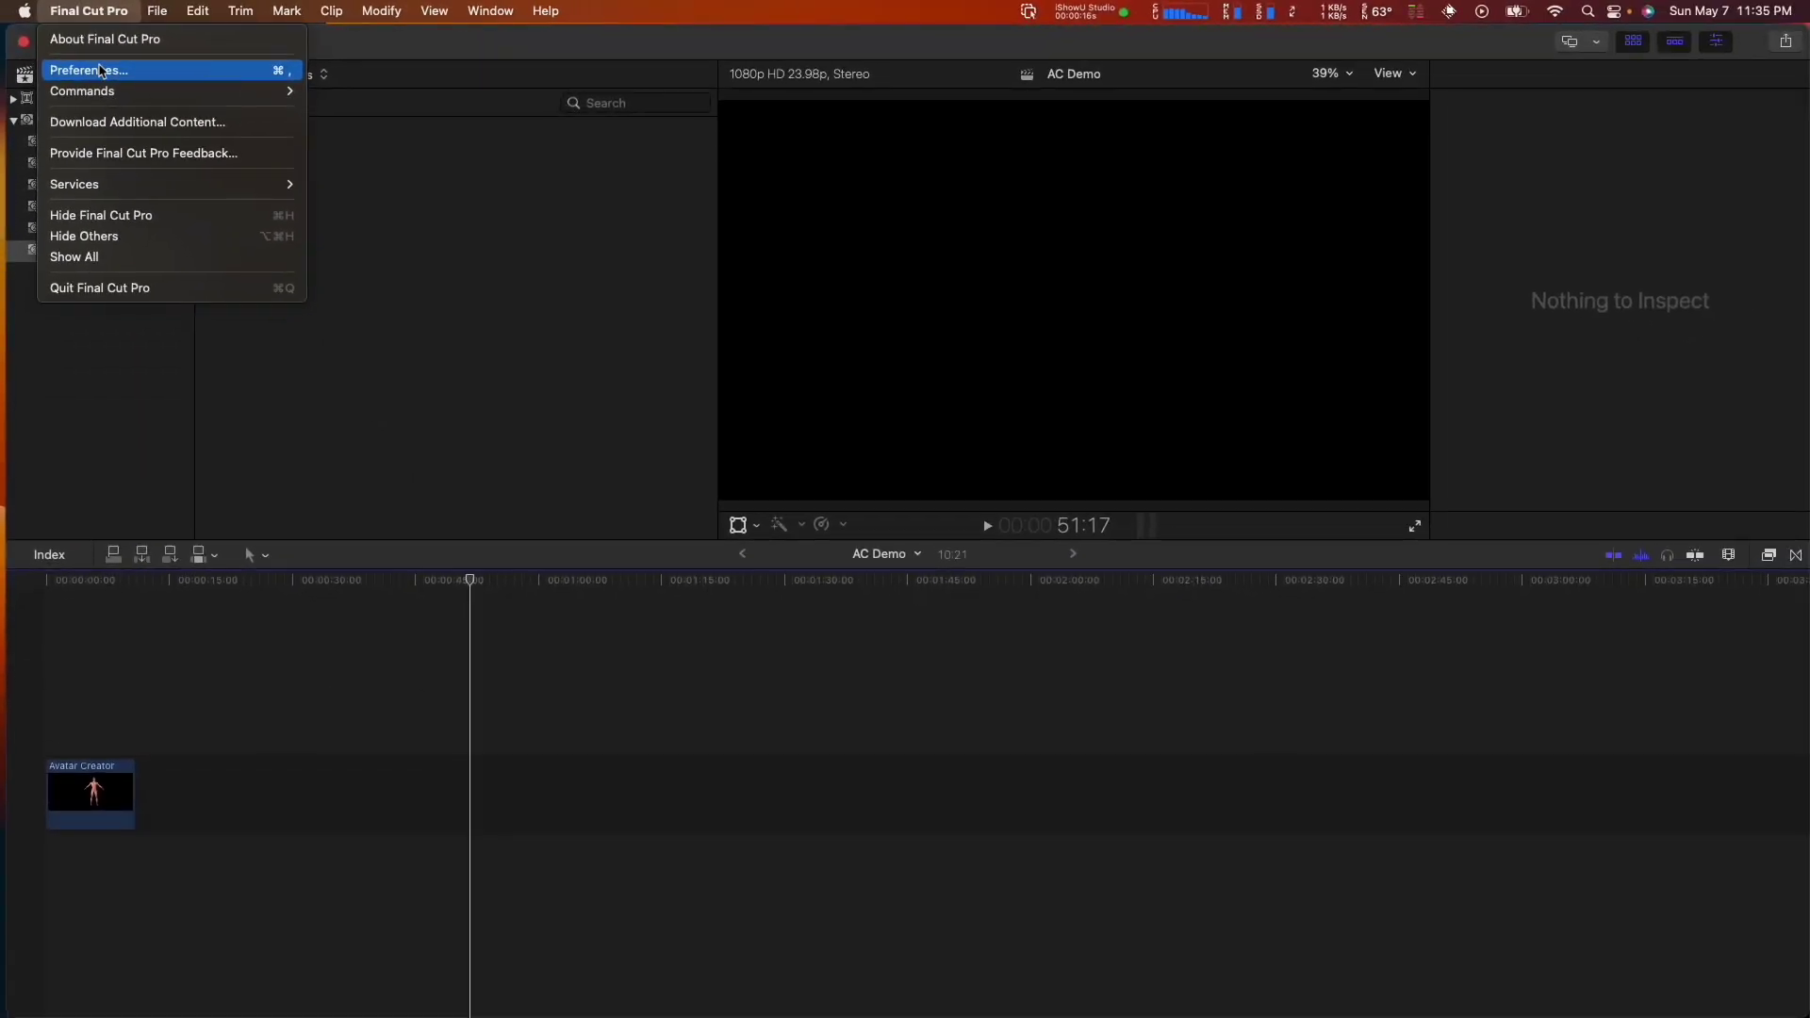
pyautogui.click(101, 70)
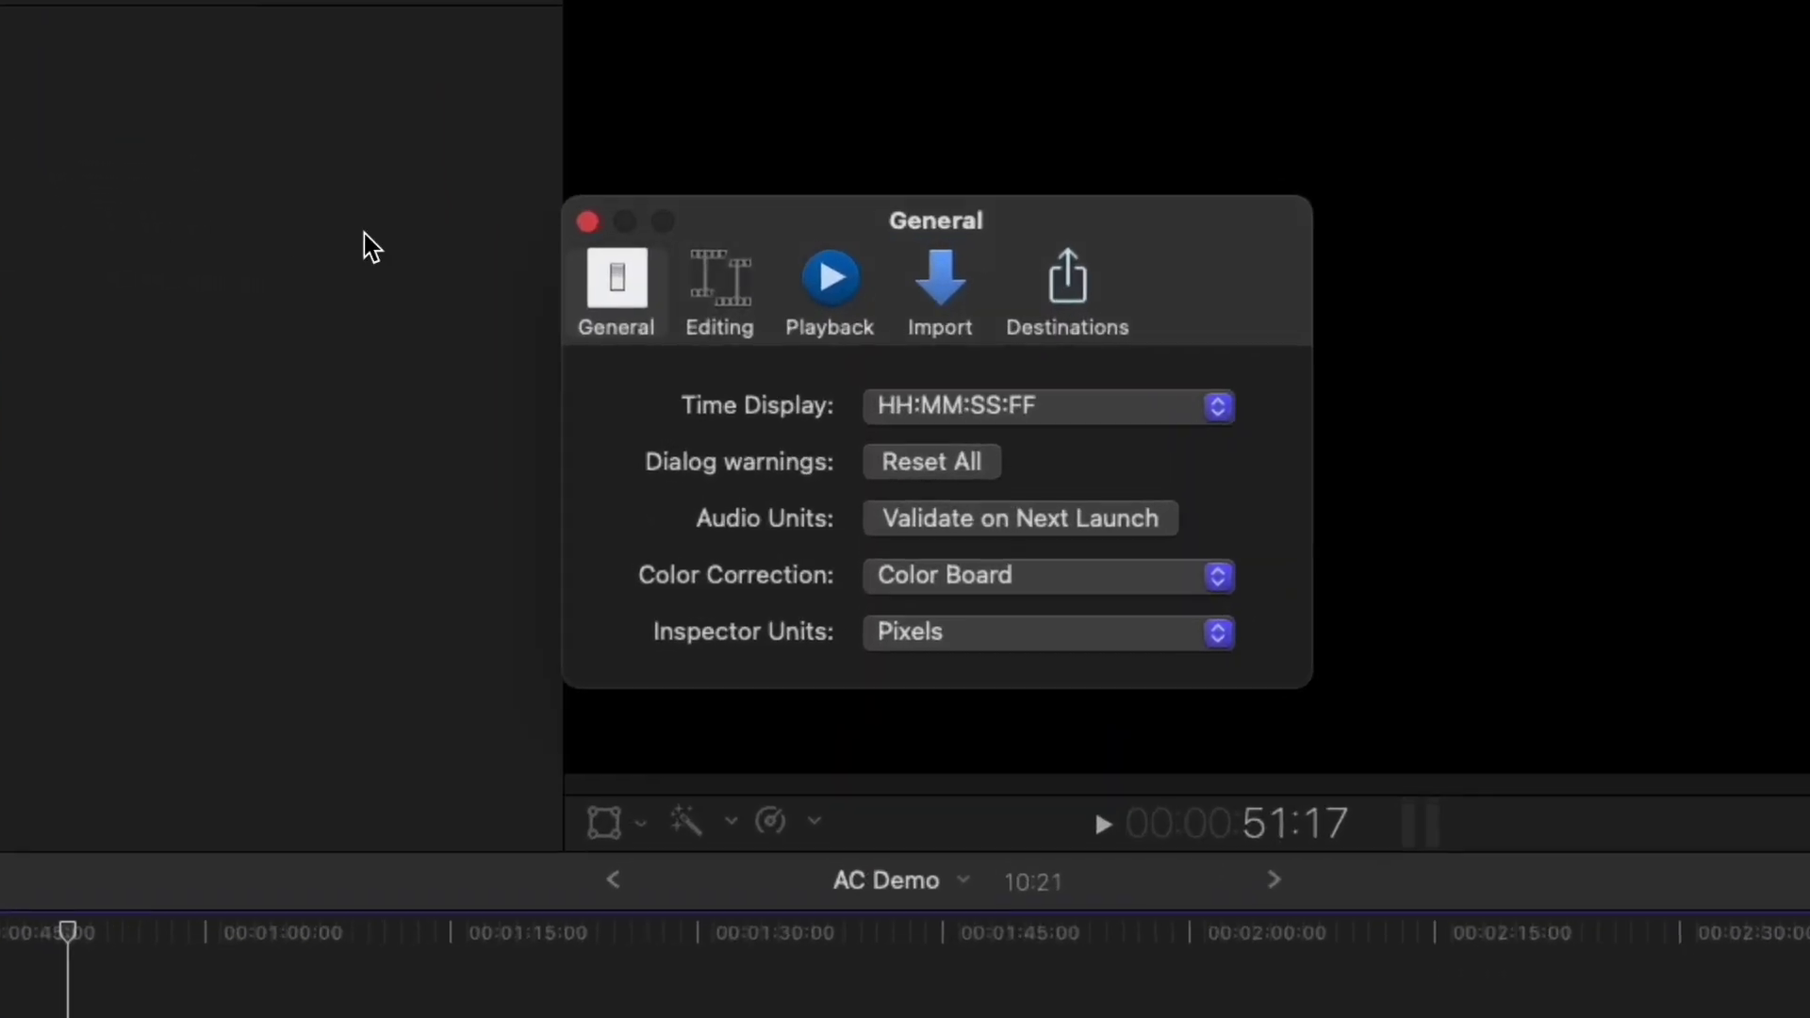
pyautogui.click(806, 297)
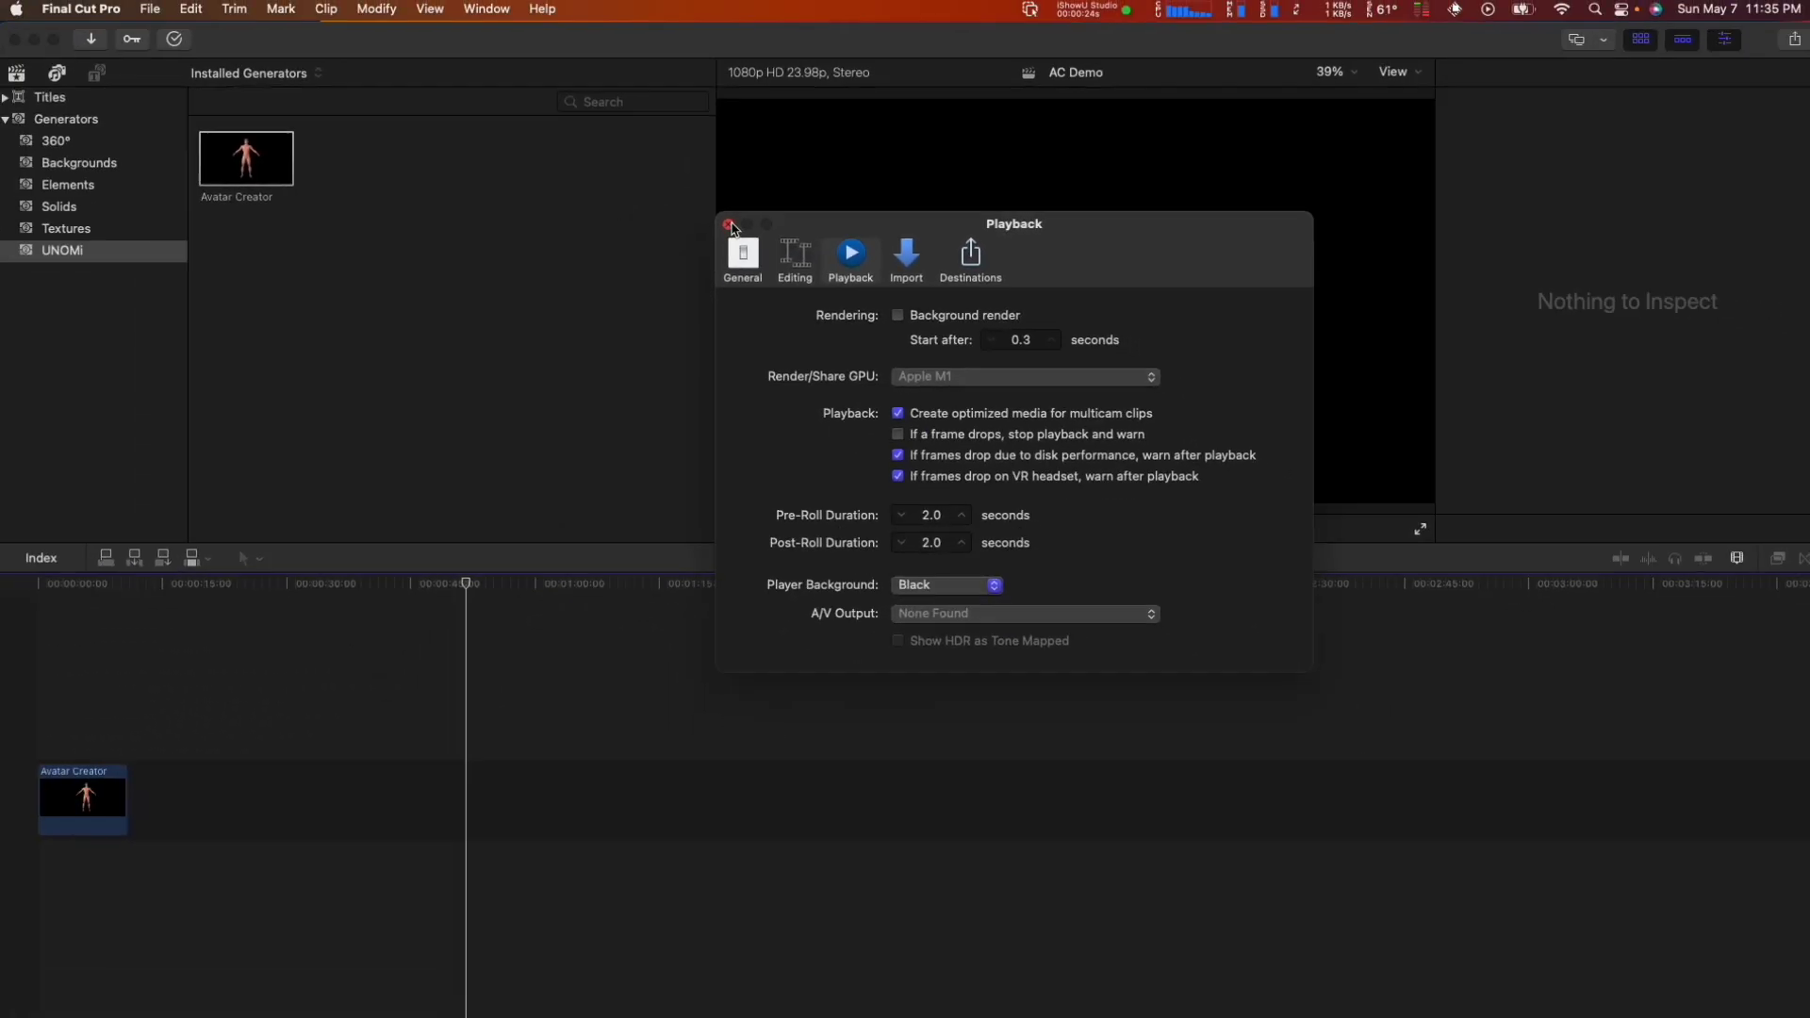
pyautogui.click(588, 221)
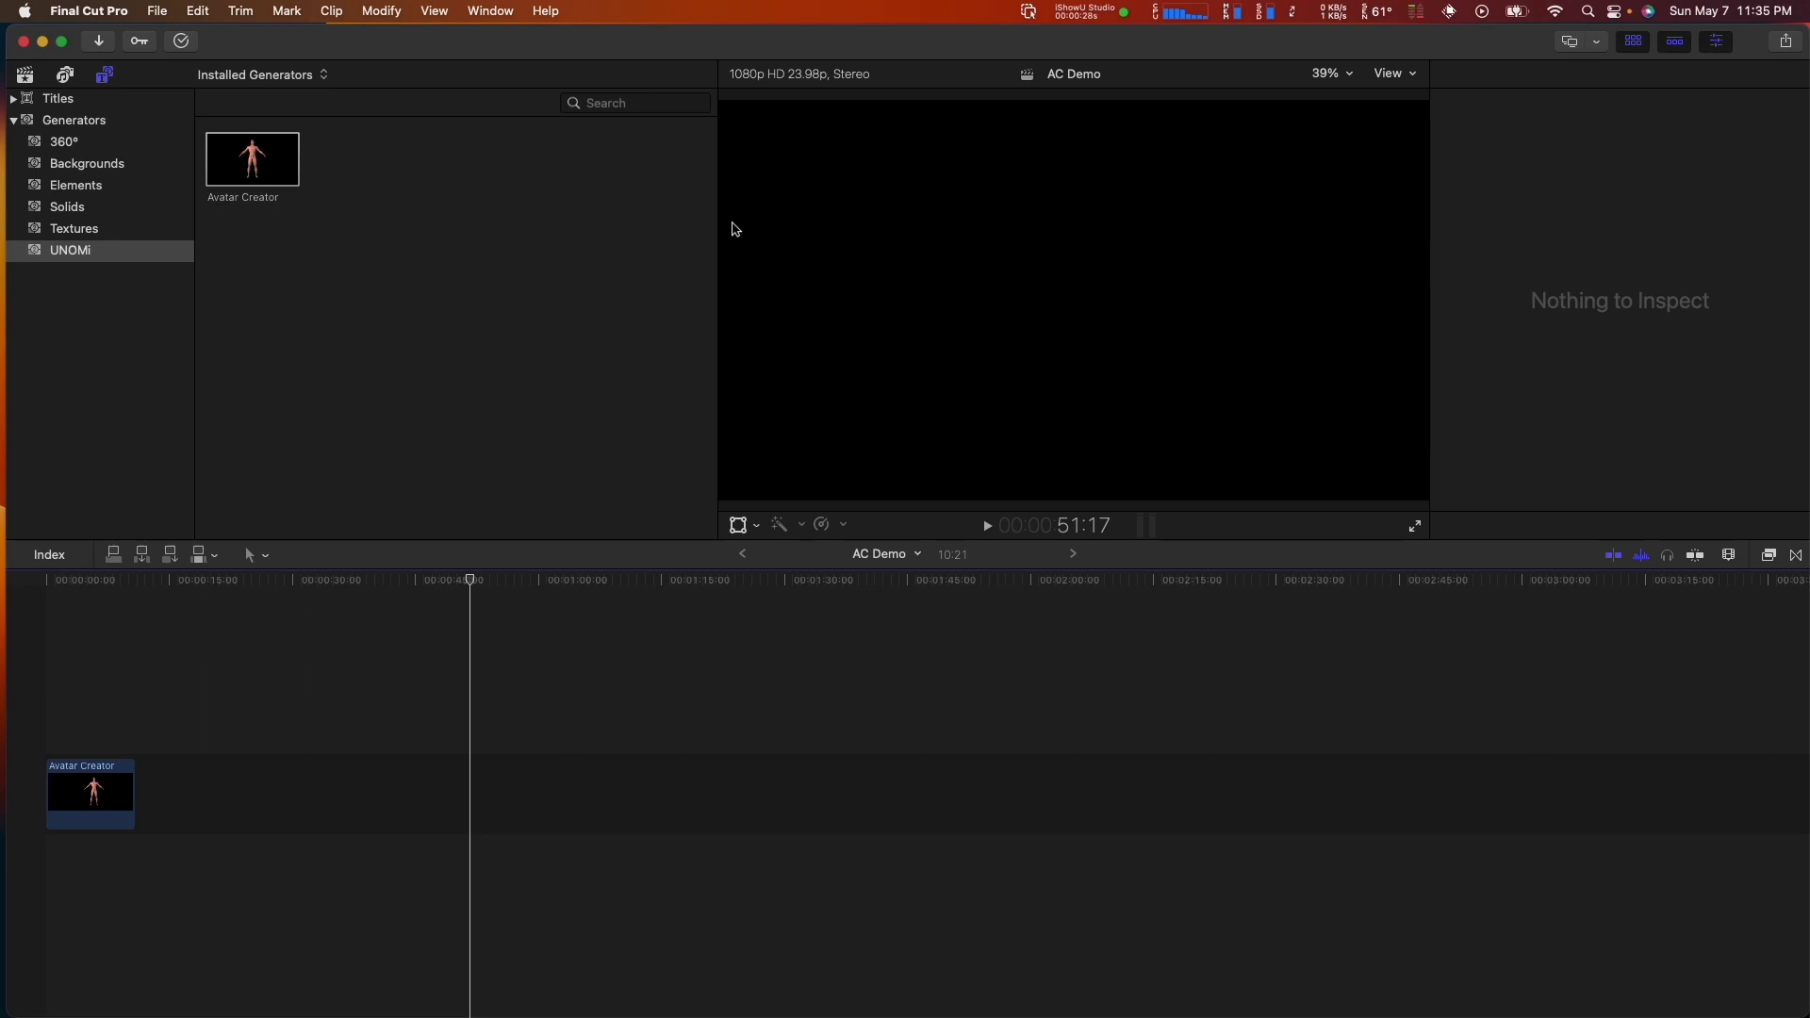
# Render the whole timeline, then load the Avatar Creator editor from the clip's inspector.
pyautogui.click(331, 10)
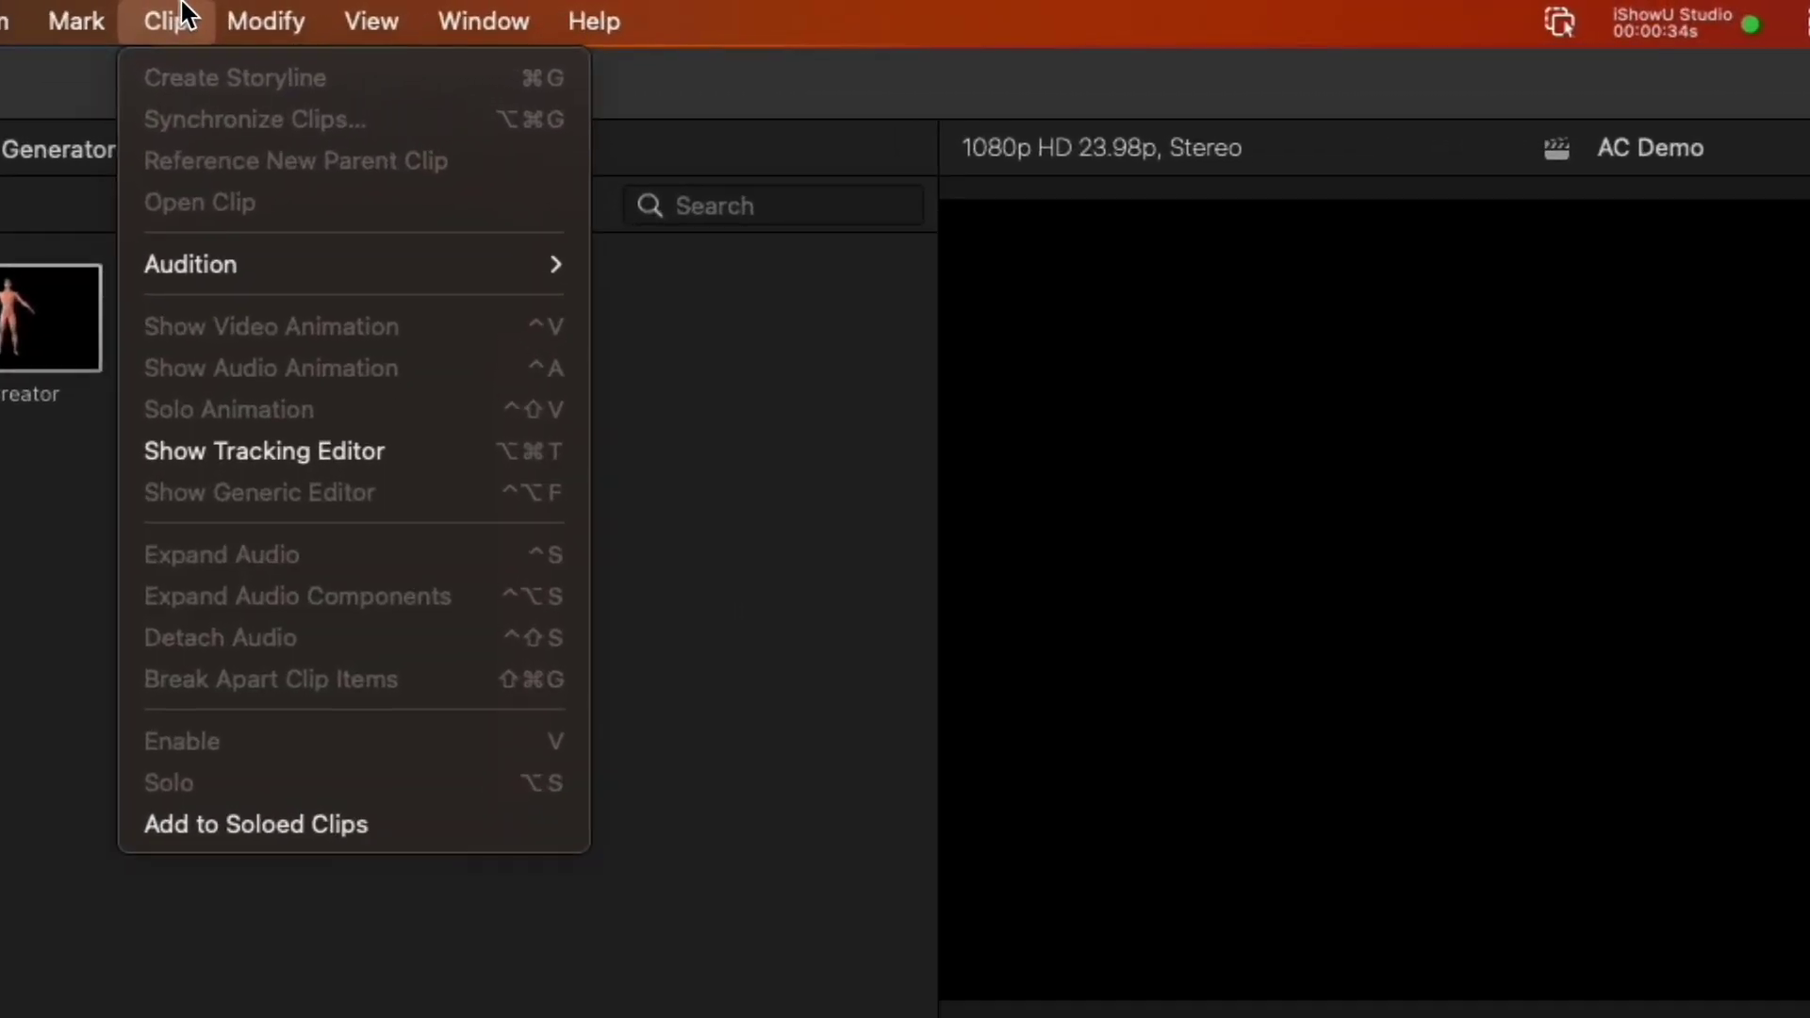
pyautogui.moveTo(393, 13)
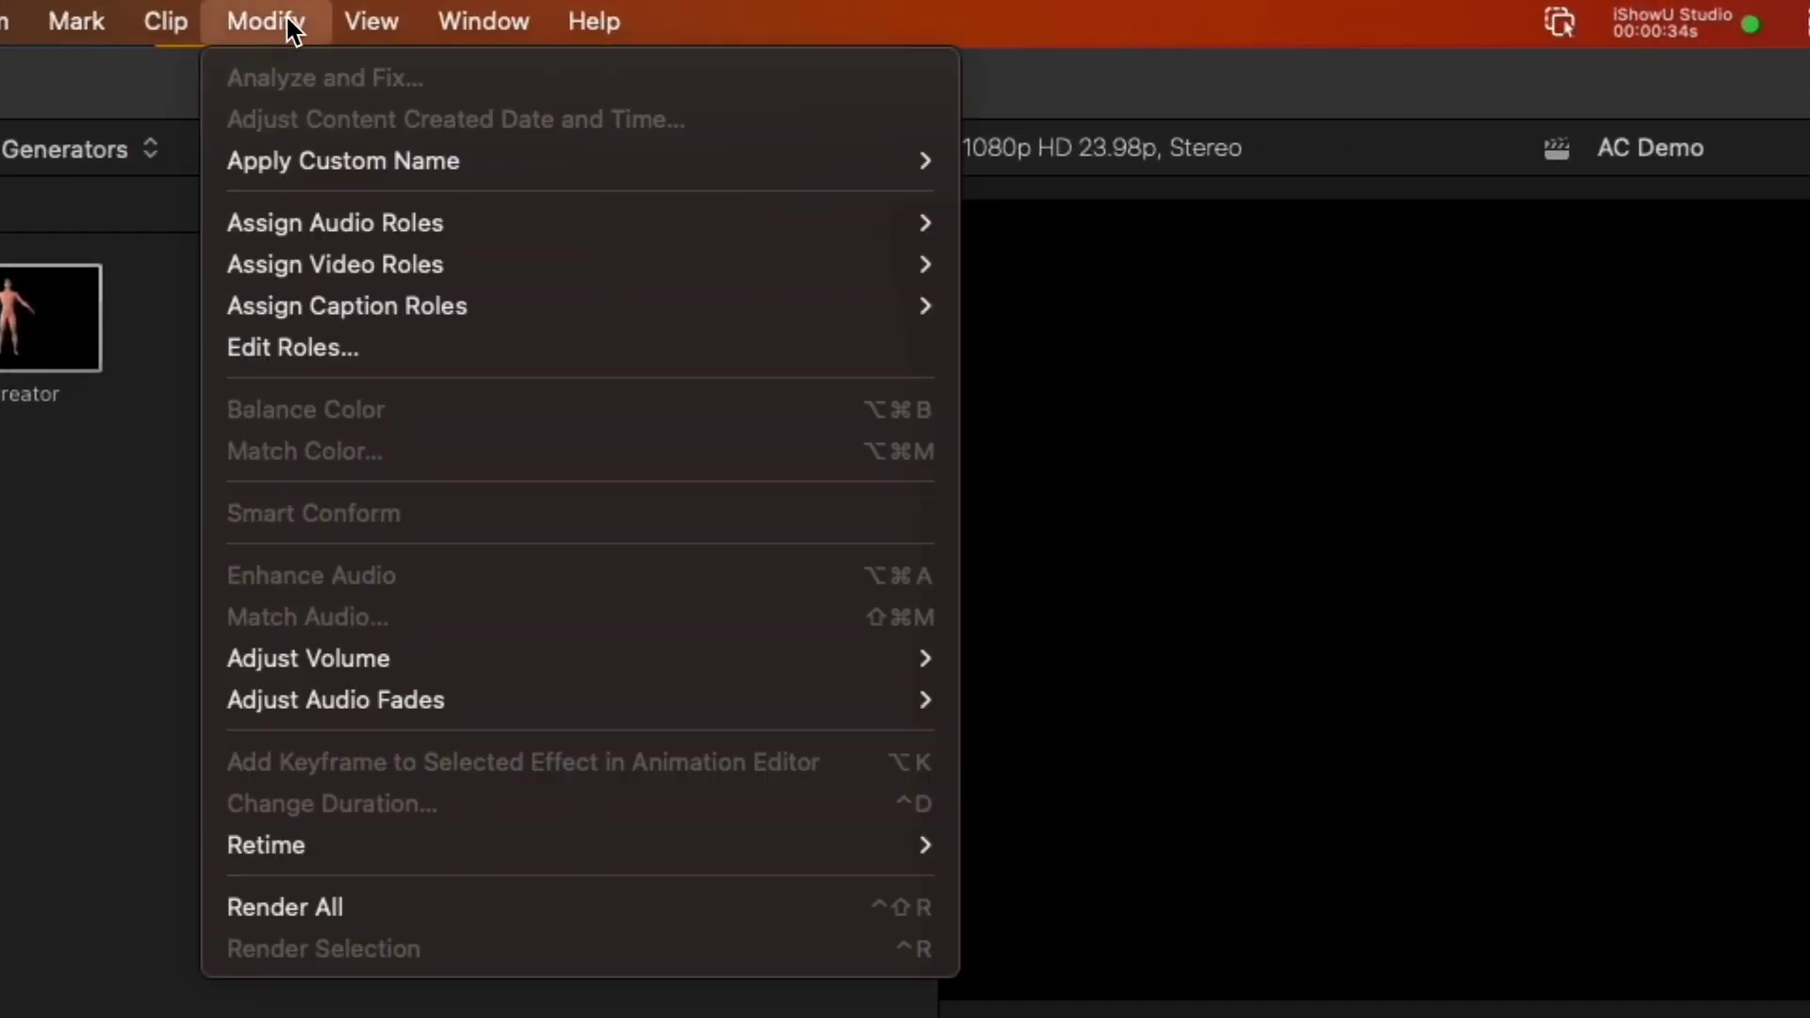
pyautogui.click(377, 920)
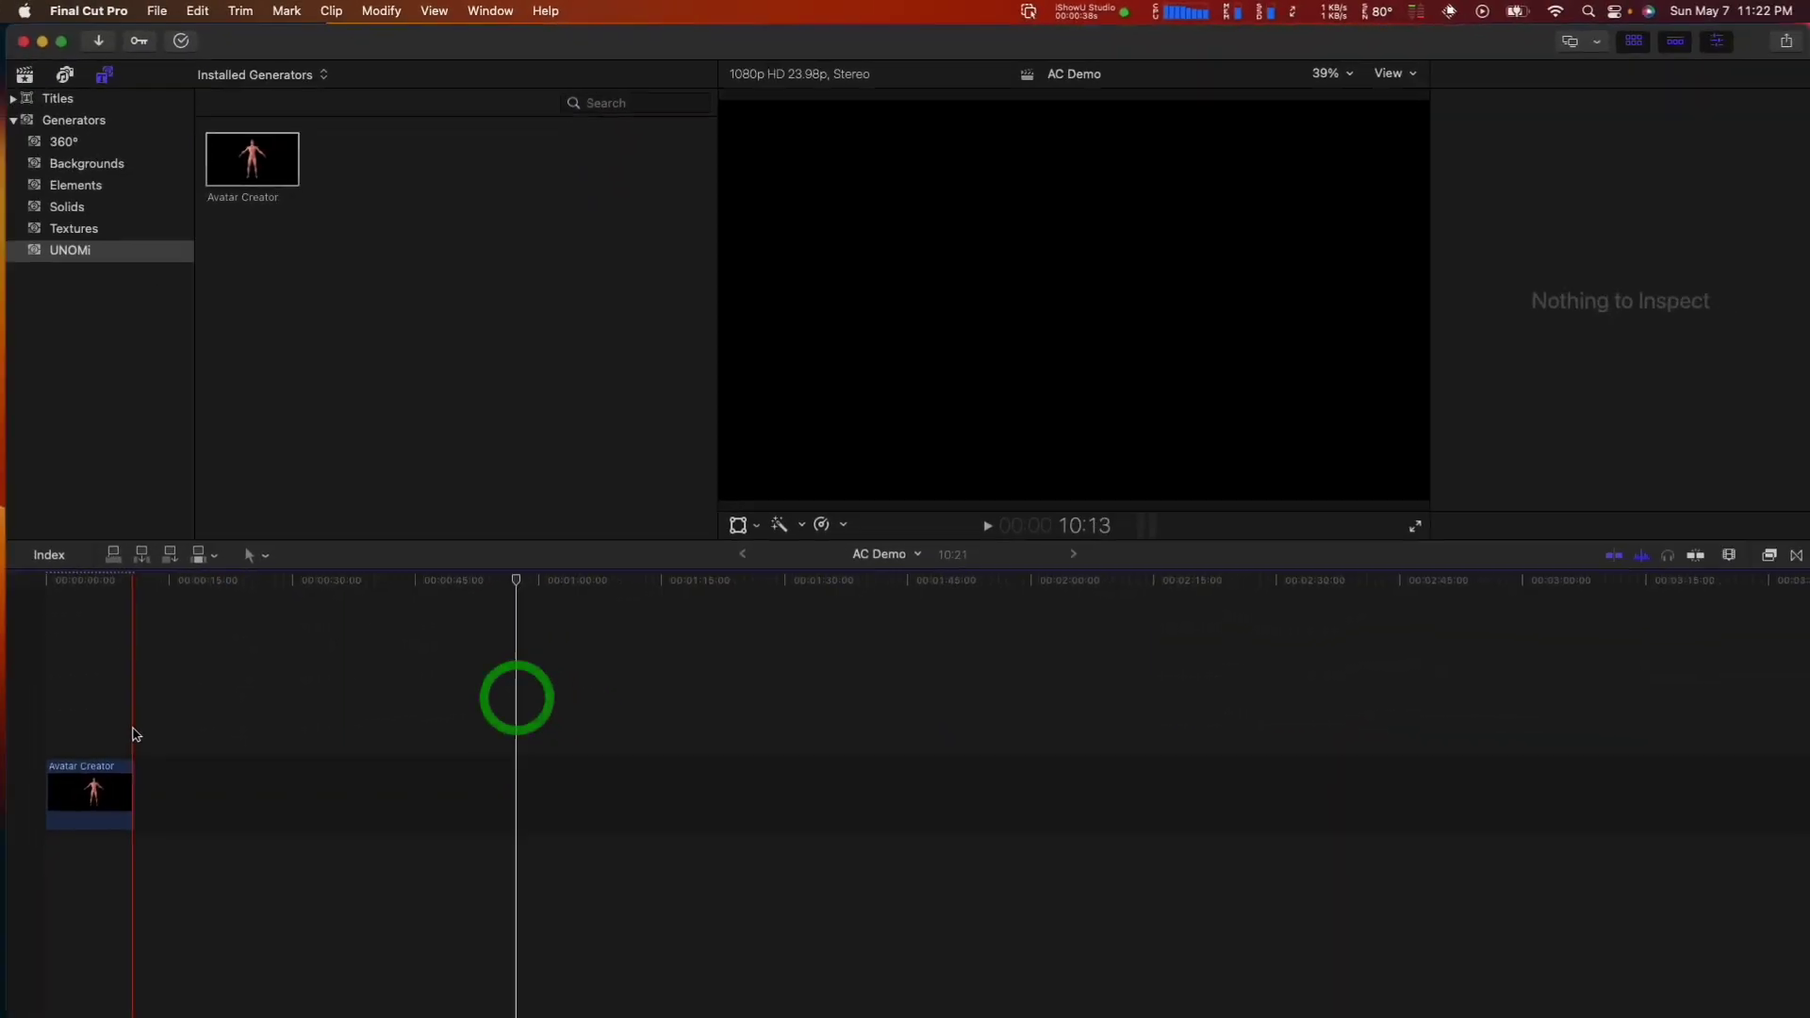
pyautogui.click(113, 769)
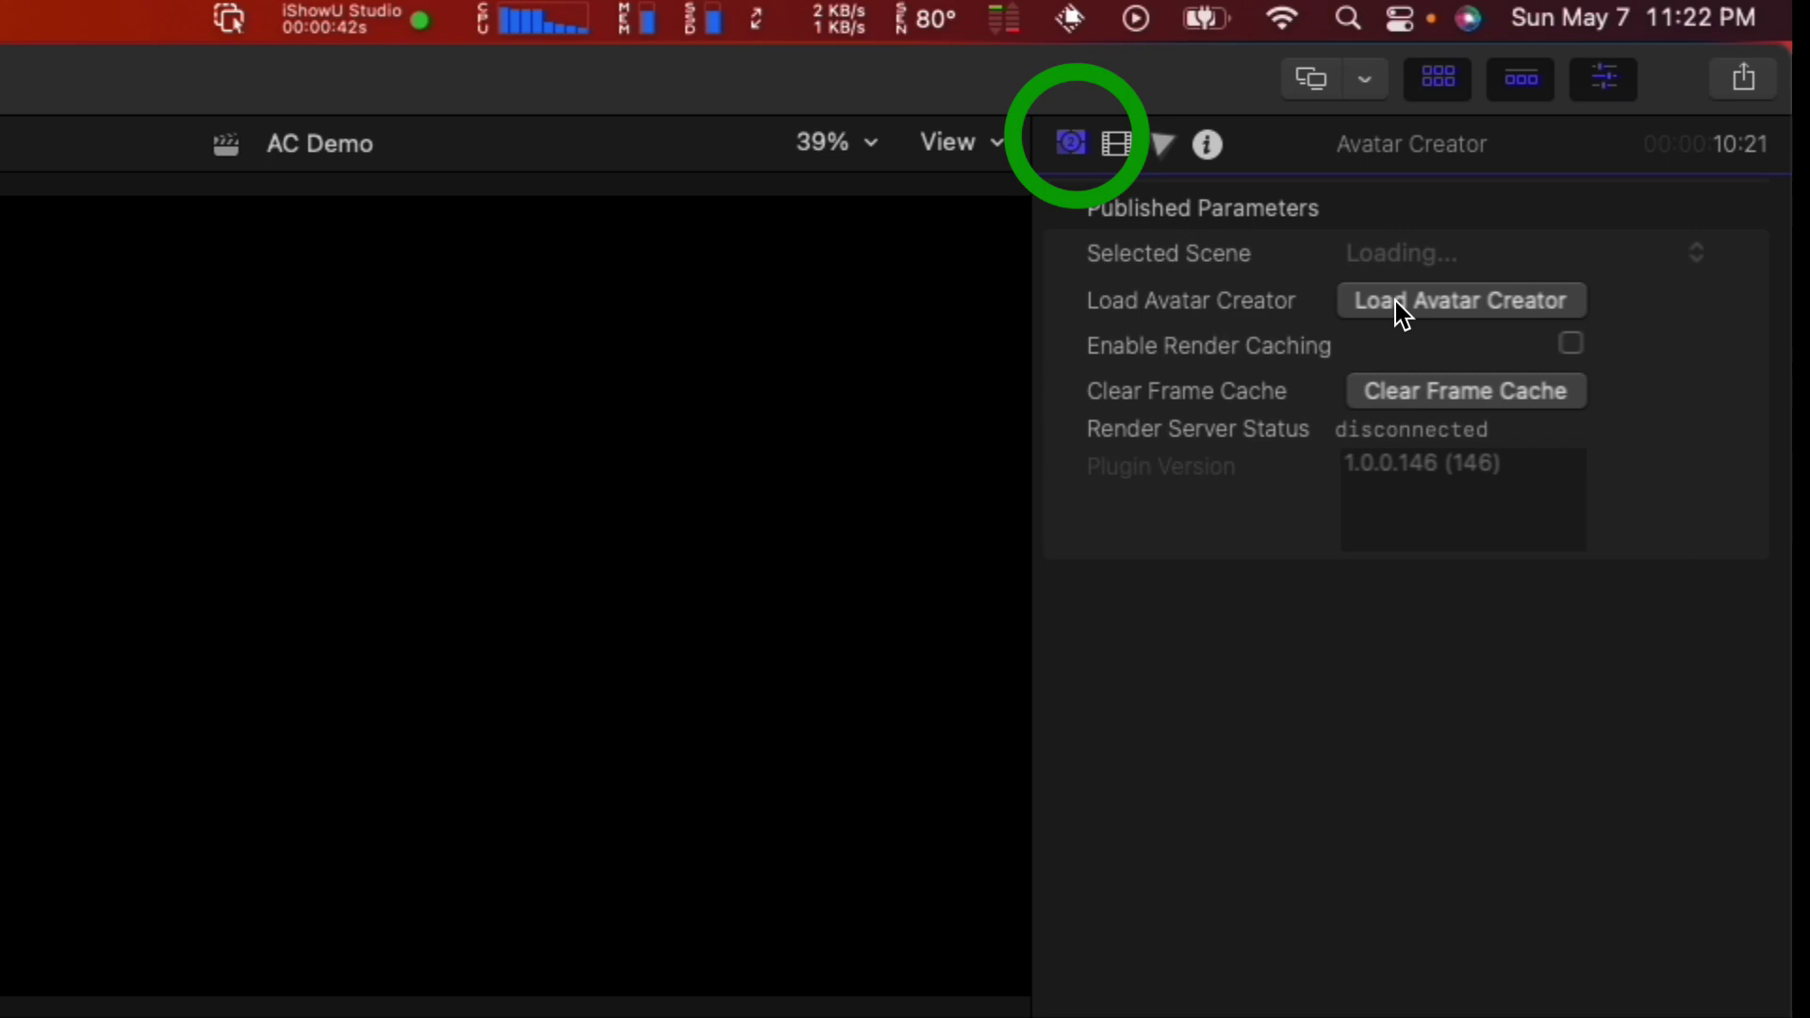
pyautogui.click(1396, 301)
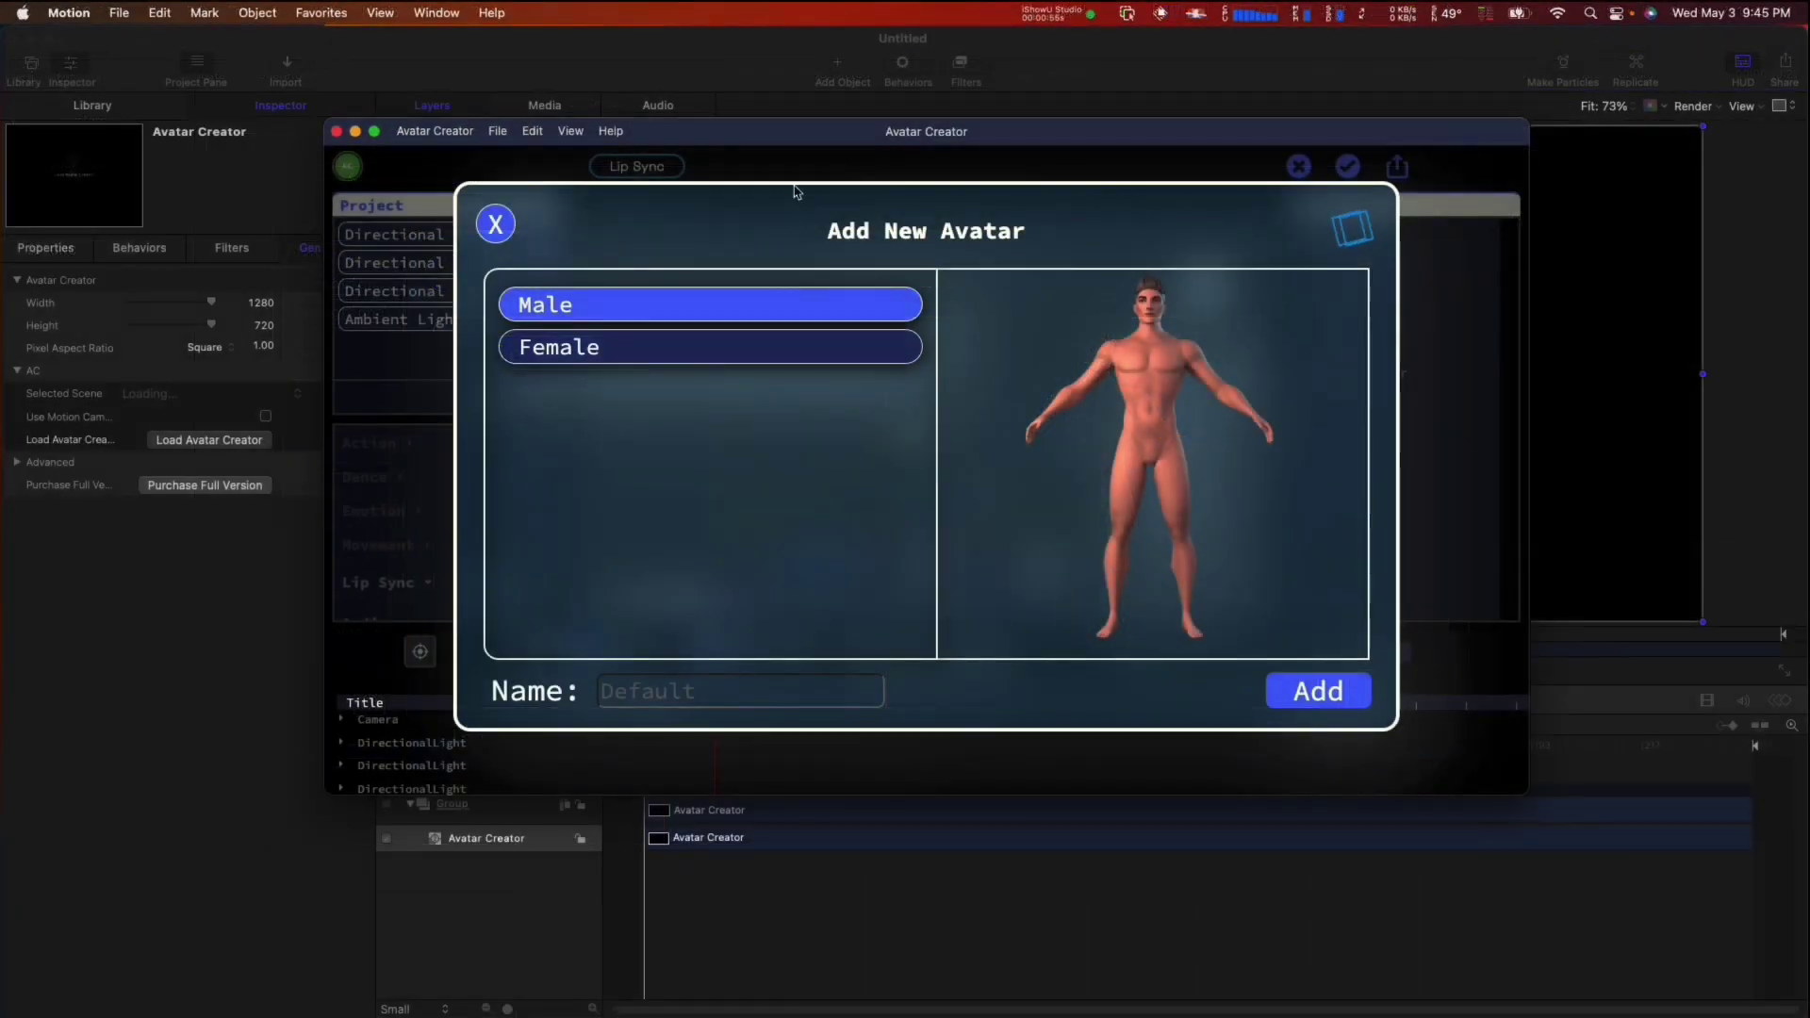
# Maximise the Avatar Creator window and add a male avatar named 'Bob'.
pyautogui.click(793, 137)
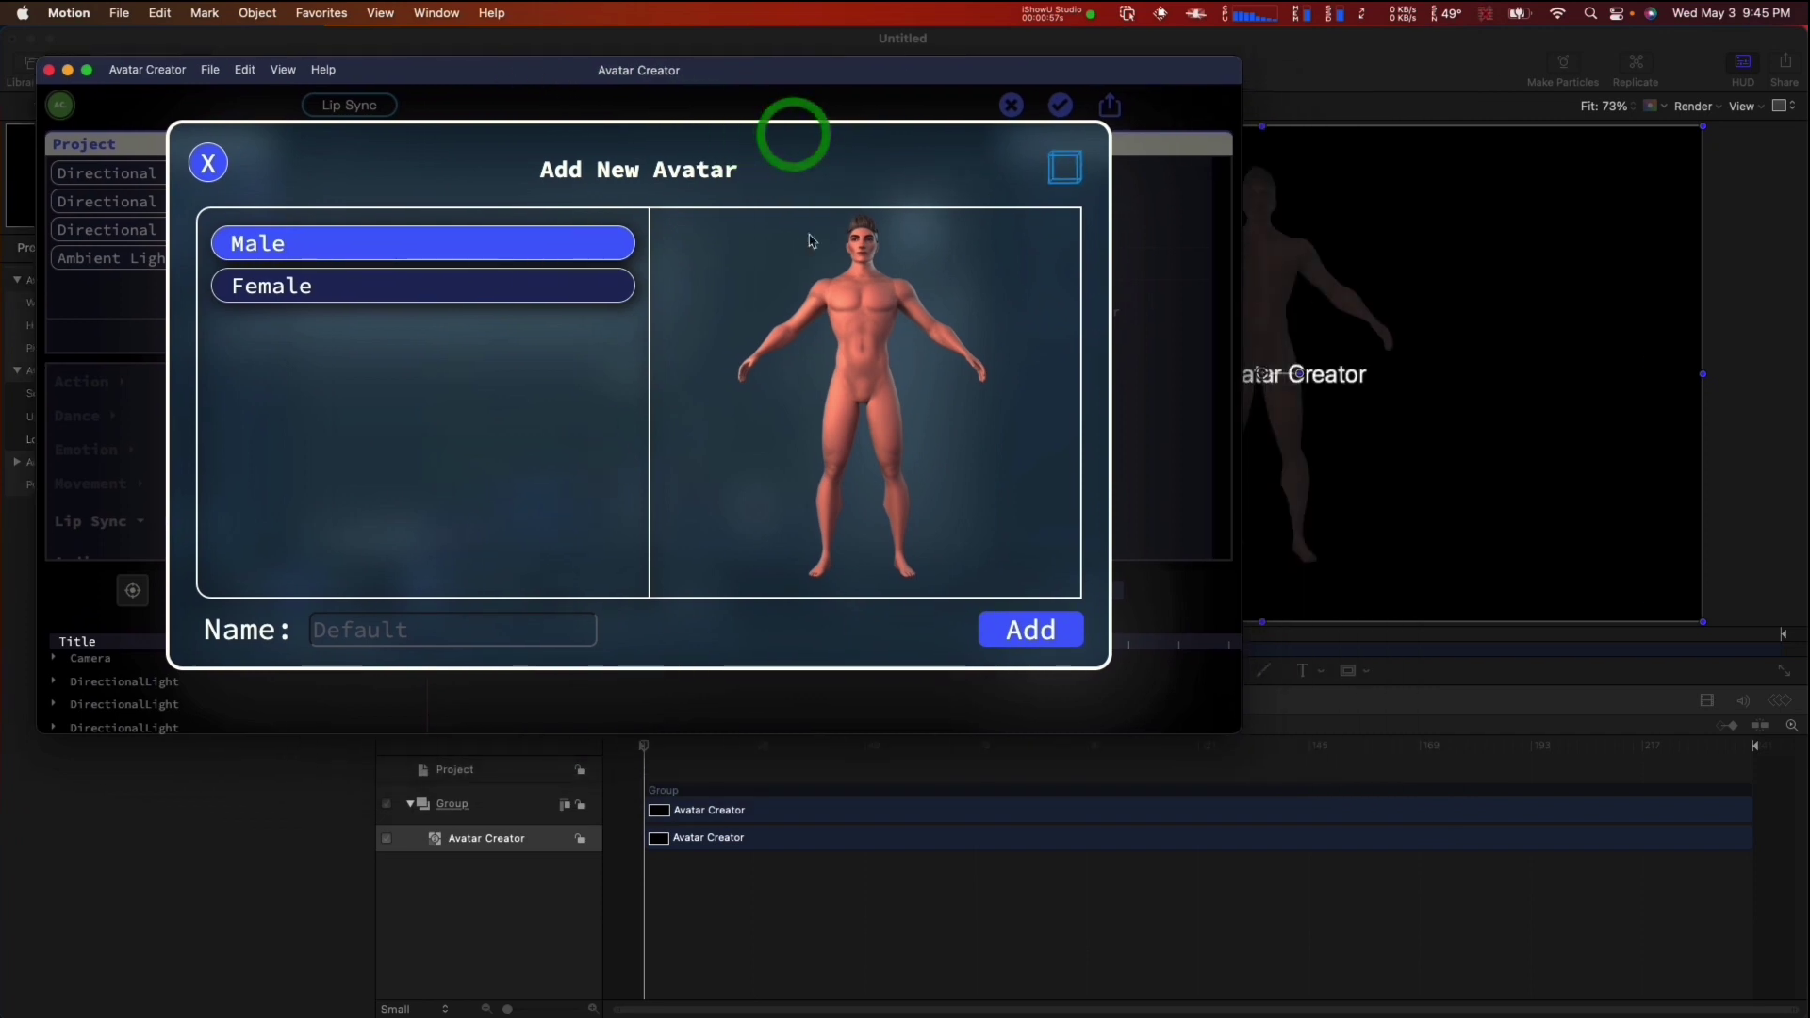
pyautogui.click(1231, 747)
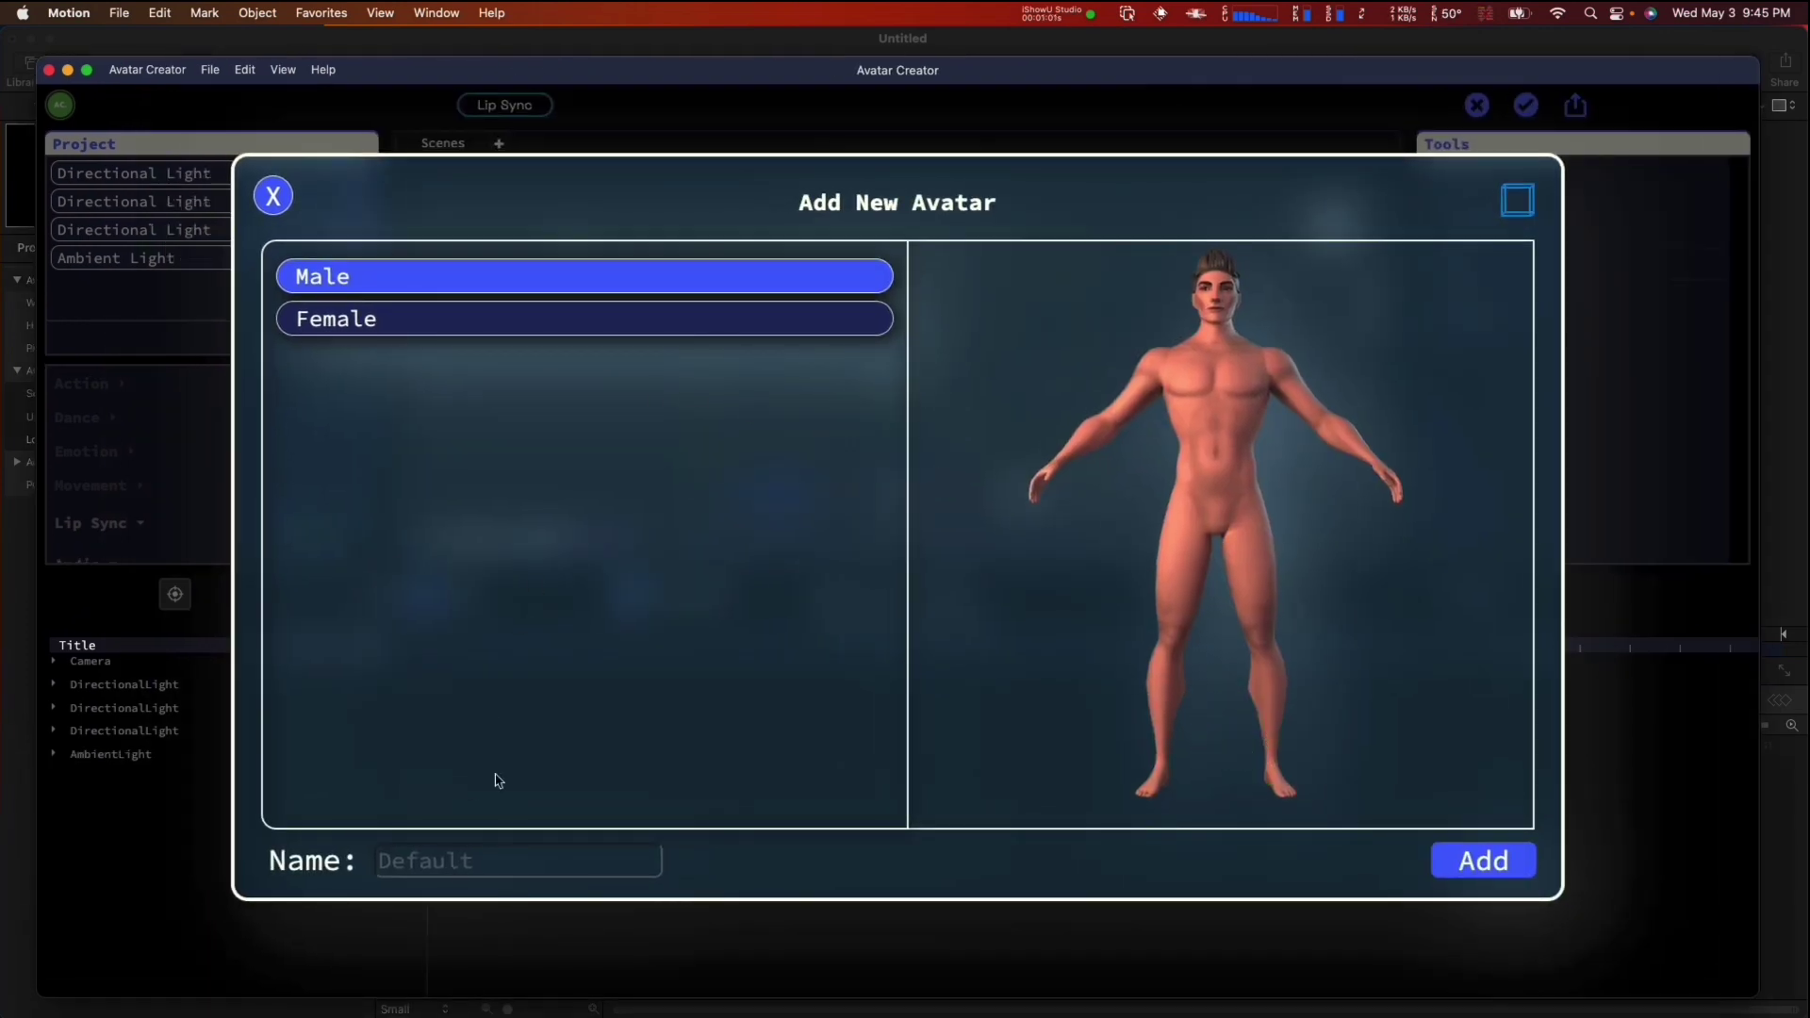
pyautogui.click(568, 854)
pyautogui.write('Bob')
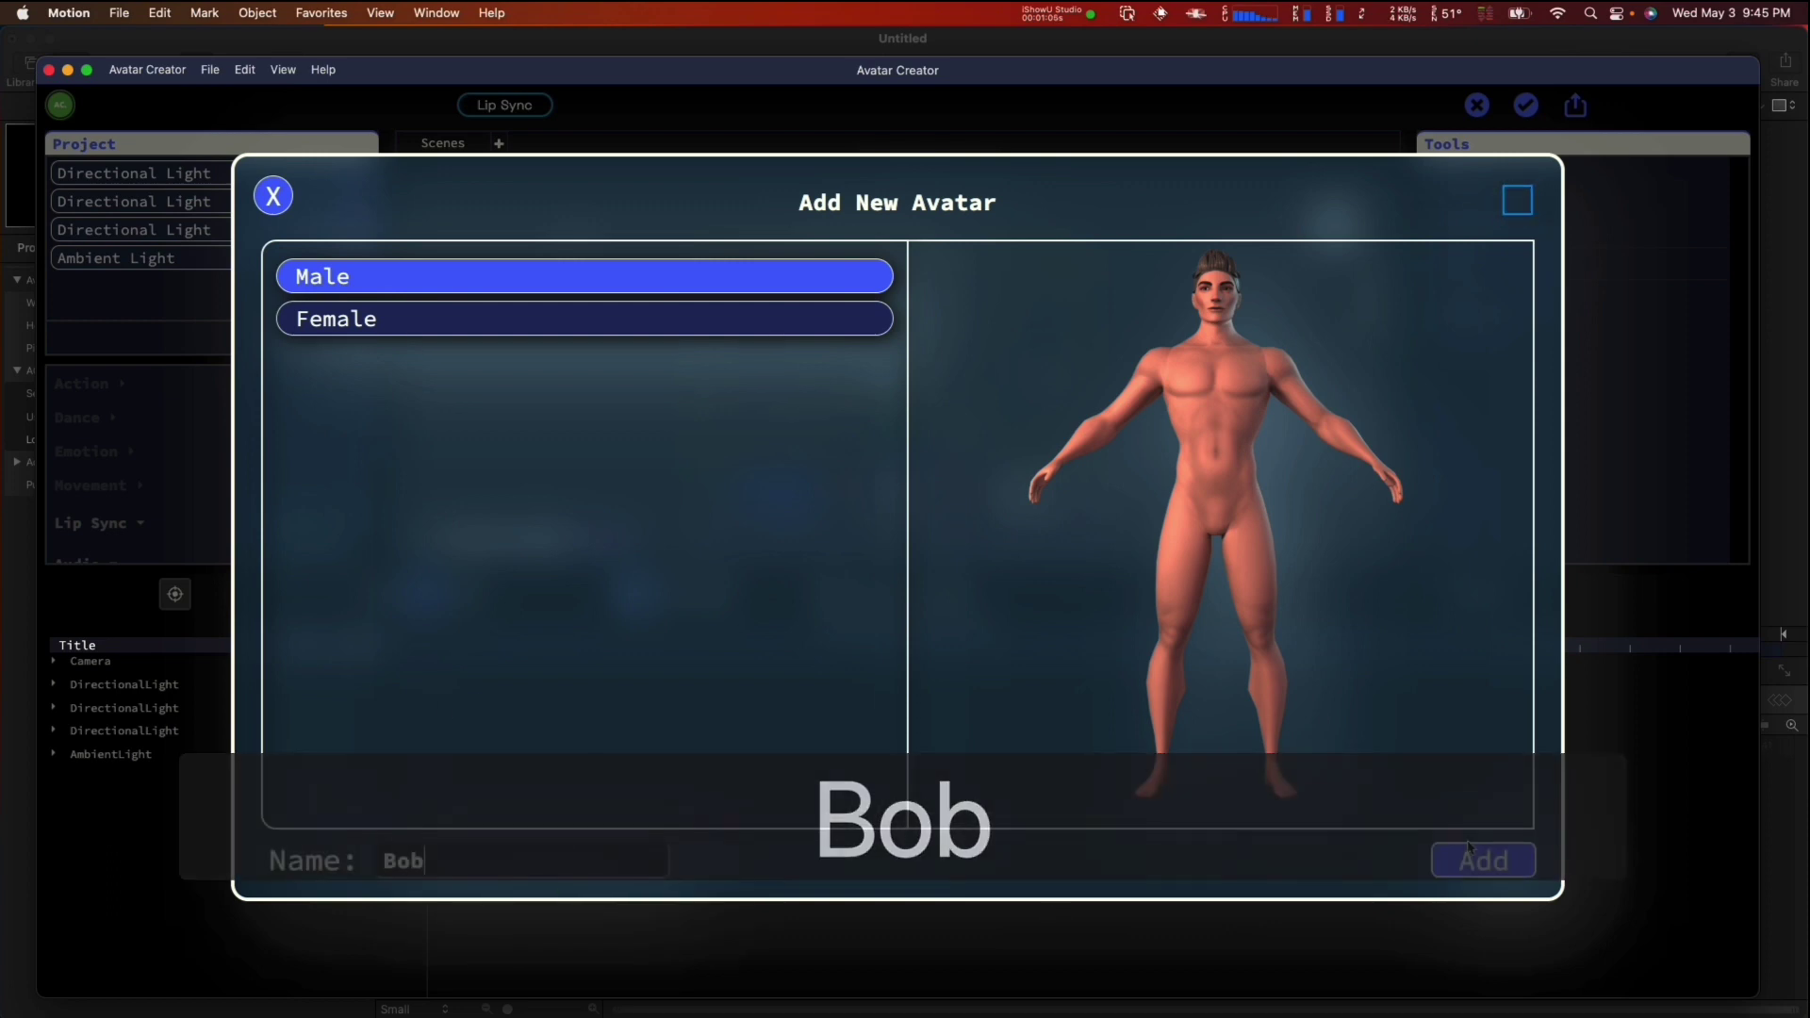
pyautogui.press('Return')
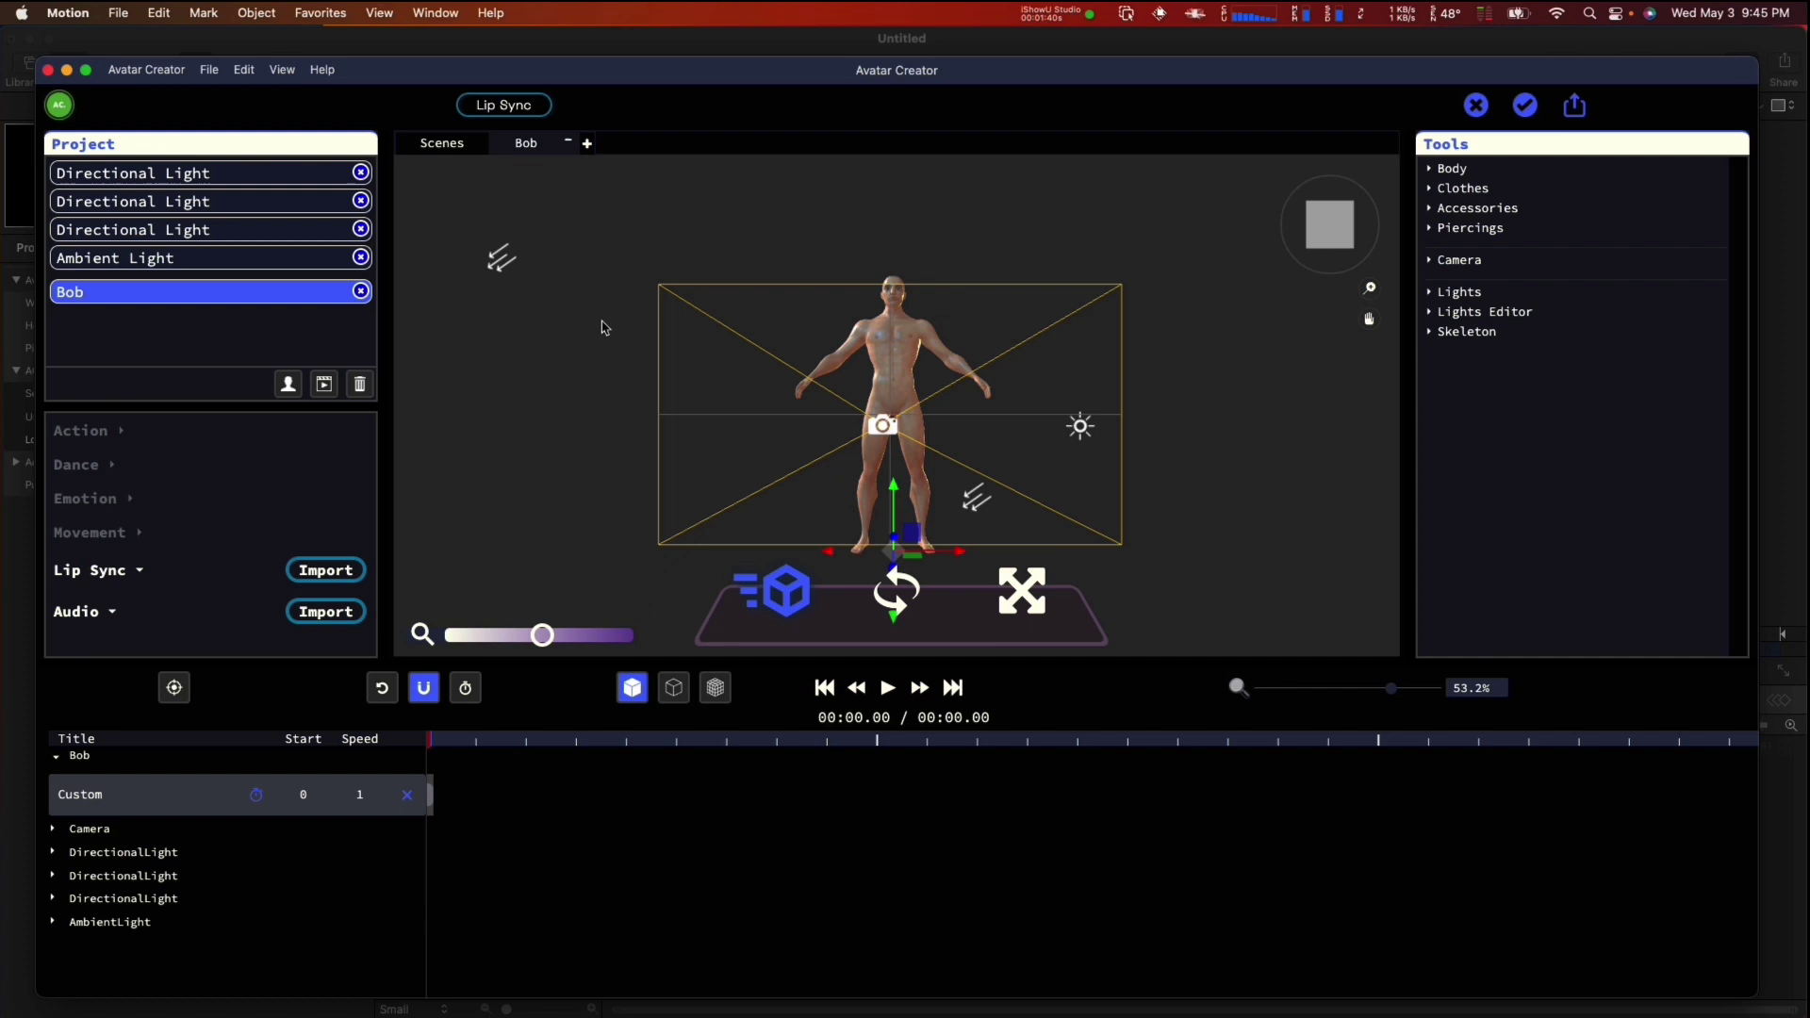
# Orbit and zoom the viewport to see Bob and the camera frustum from the side.
pyautogui.moveTo(604, 327)
pyautogui.mouseDown()
pyautogui.moveTo(695, 331)
pyautogui.moveTo(732, 267)
pyautogui.moveTo(603, 279)
pyautogui.moveTo(485, 368)
pyautogui.moveTo(501, 408)
pyautogui.moveTo(950, 343)
pyautogui.moveTo(594, 340)
pyautogui.moveTo(657, 348)
pyautogui.mouseUp()
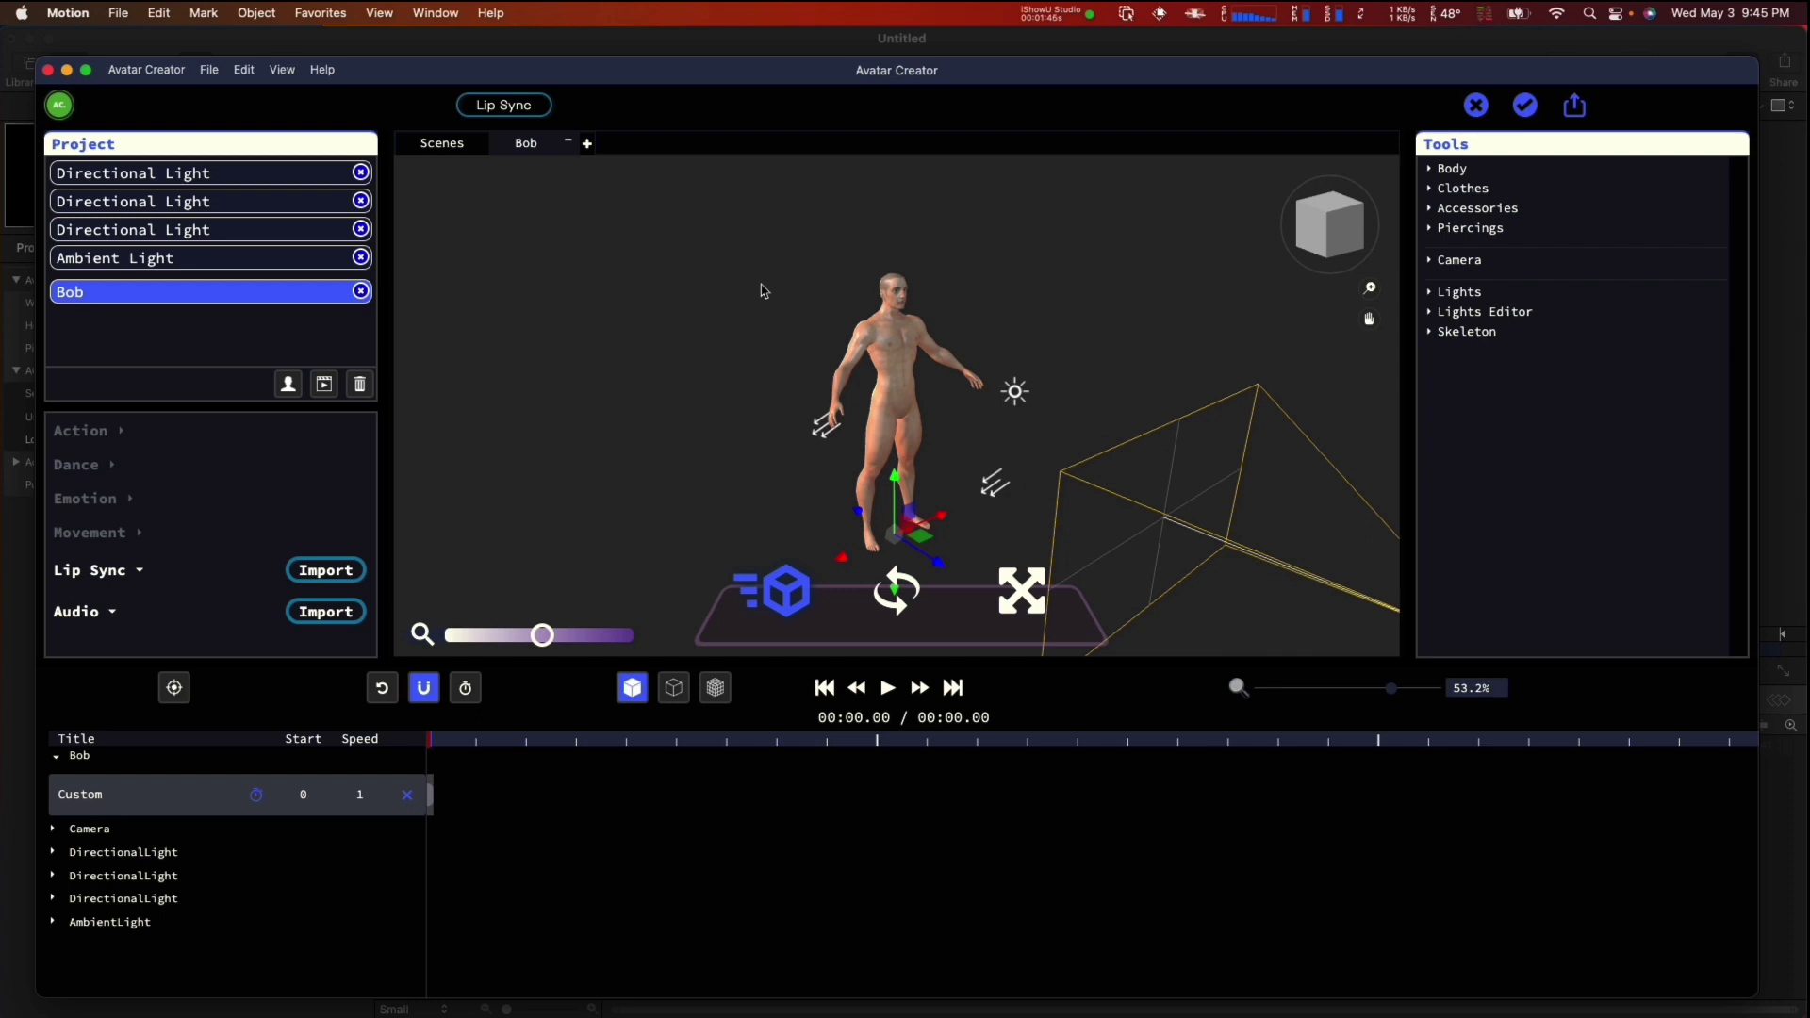
pyautogui.moveTo(764, 291)
pyautogui.mouseDown()
pyautogui.moveTo(642, 239)
pyautogui.moveTo(909, 340)
pyautogui.moveTo(717, 338)
pyautogui.moveTo(713, 266)
pyautogui.moveTo(726, 380)
pyautogui.mouseUp()
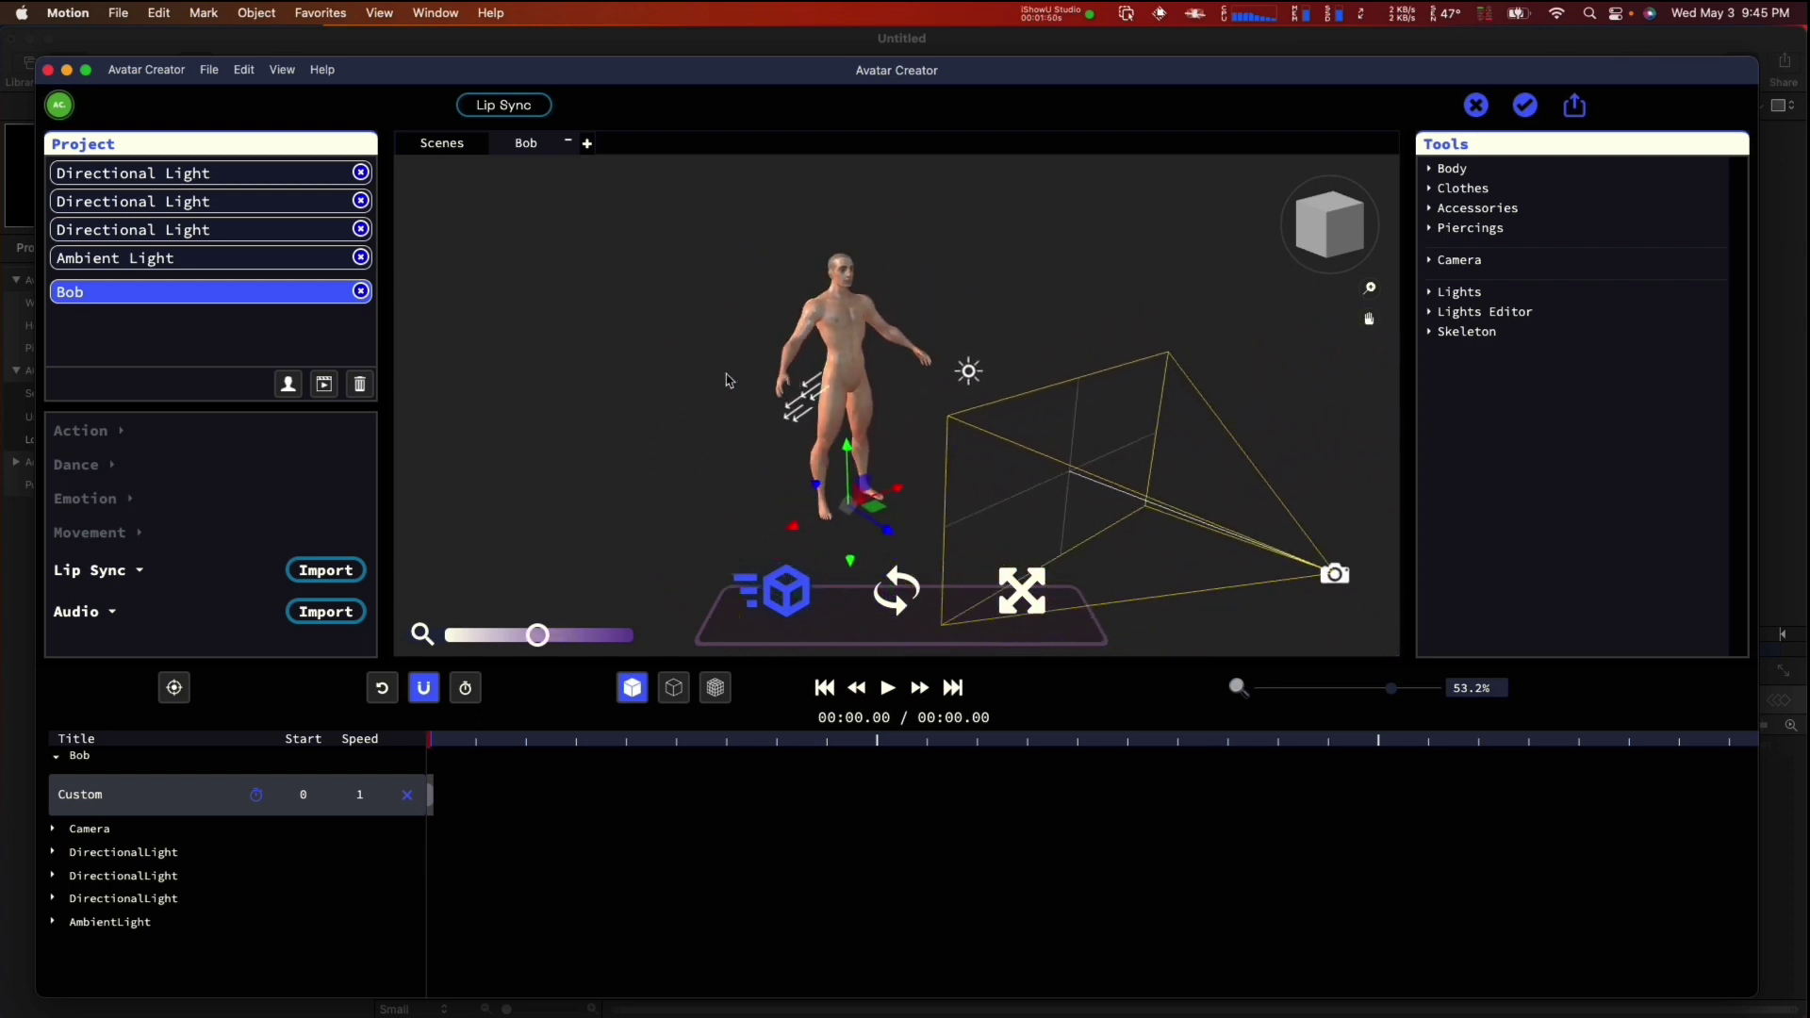
pyautogui.scroll(3, 727, 380)
pyautogui.scroll(-3, 727, 380)
pyautogui.scroll(3, 727, 380)
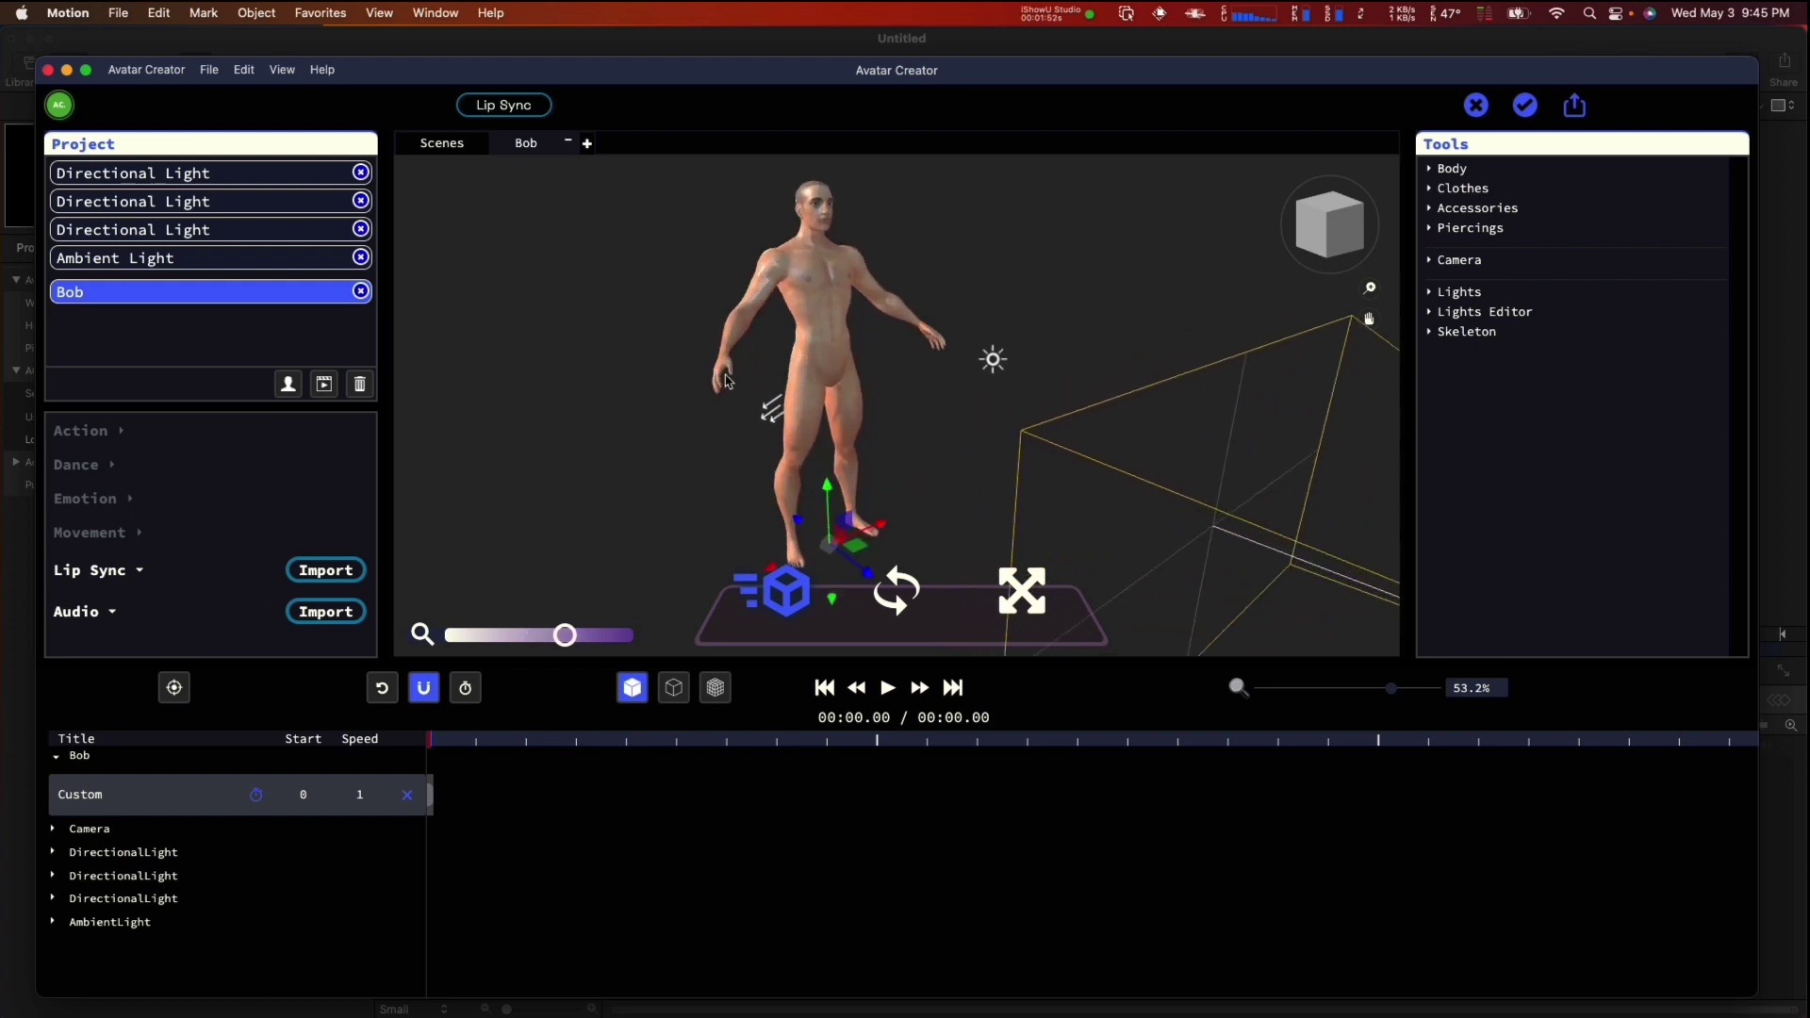
pyautogui.scroll(2, 727, 380)
pyautogui.scroll(-4, 727, 380)
pyautogui.scroll(2, 727, 380)
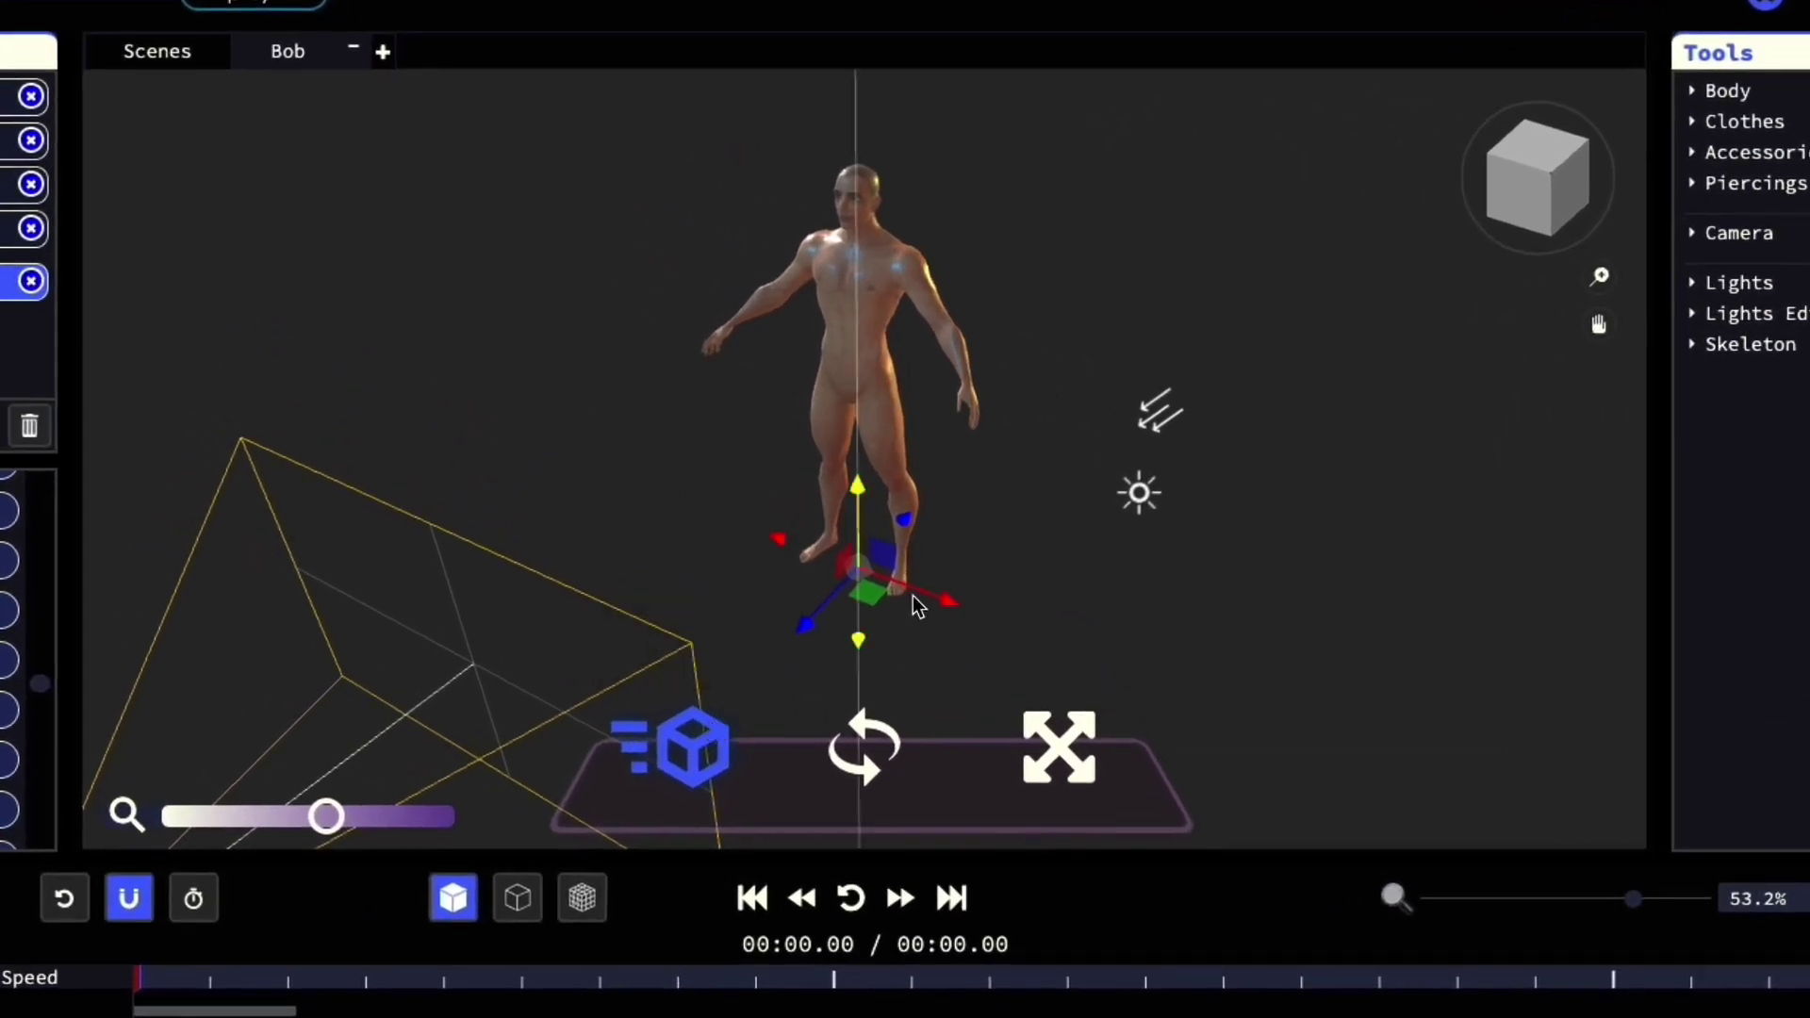
# Nudge Bob with the move gizmo, trying the rotate, scale and move transforms.
pyautogui.moveTo(910, 584); pyautogui.dragTo(999, 641)
pyautogui.click(891, 740)
pyautogui.click(1071, 731)
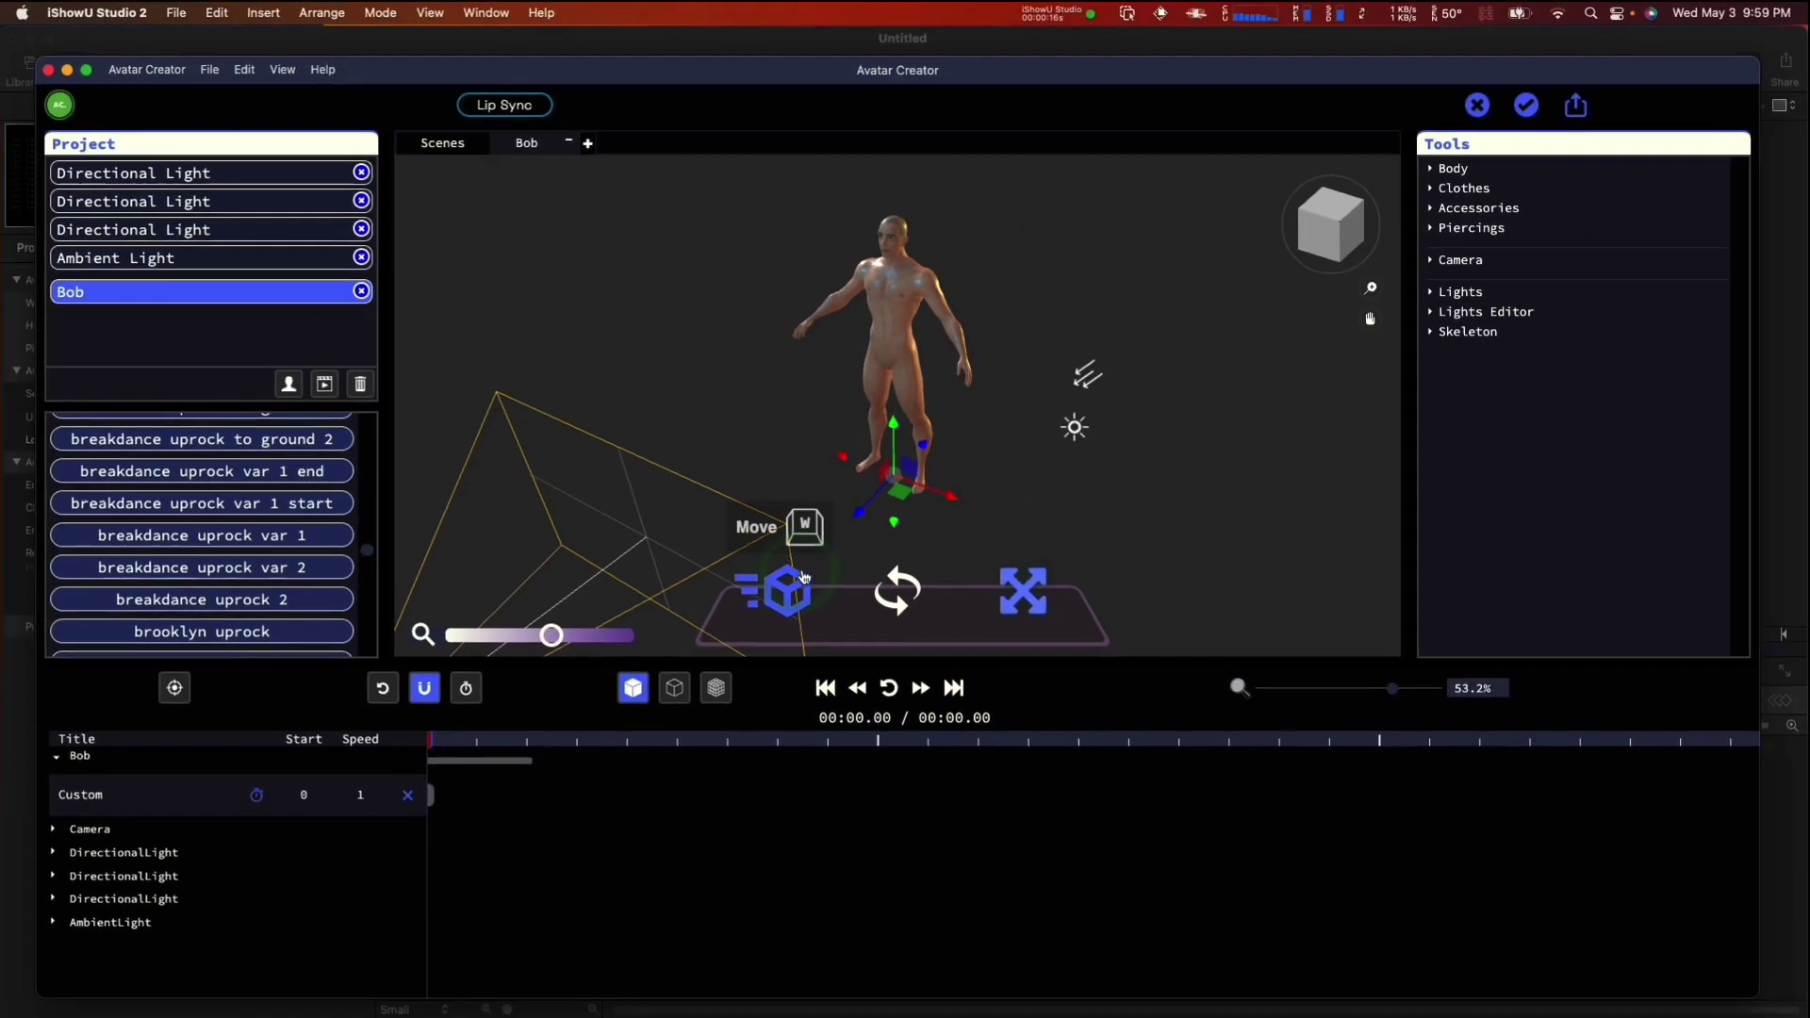
pyautogui.click(694, 747)
pyautogui.click(1476, 172)
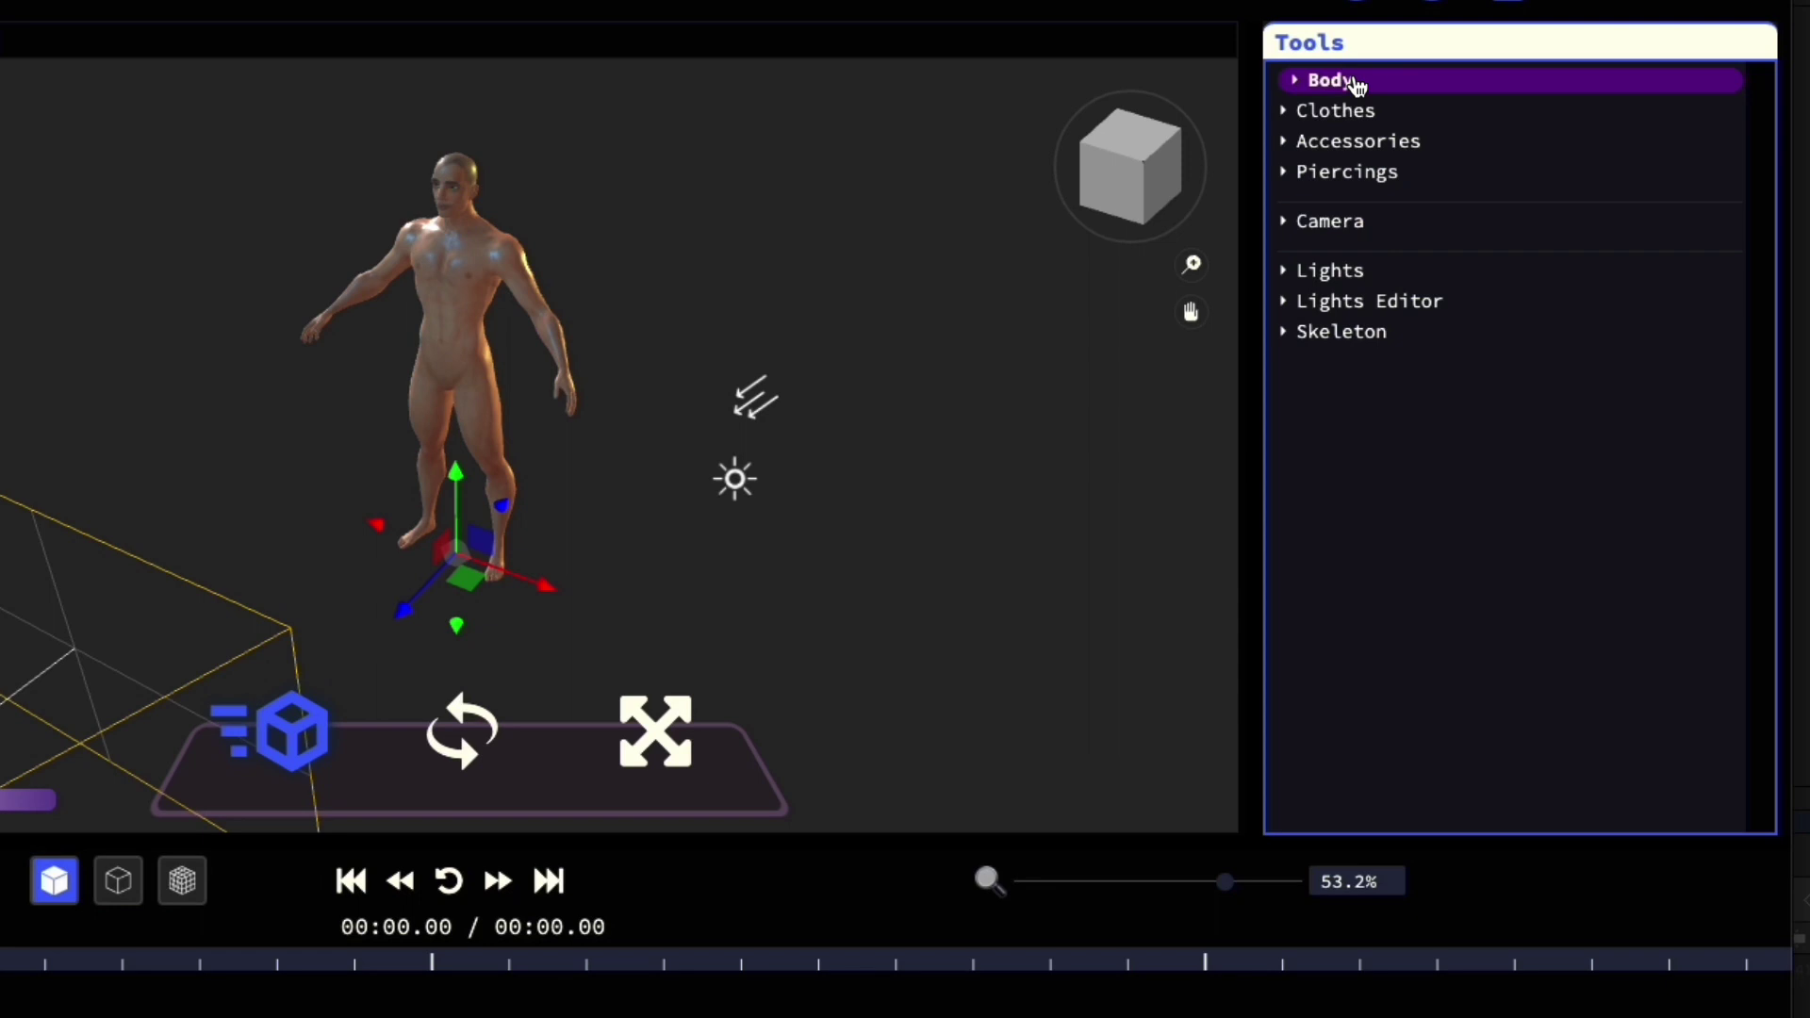
# Give Bob short black hair from the Body Hair choices.
pyautogui.click(1479, 170)
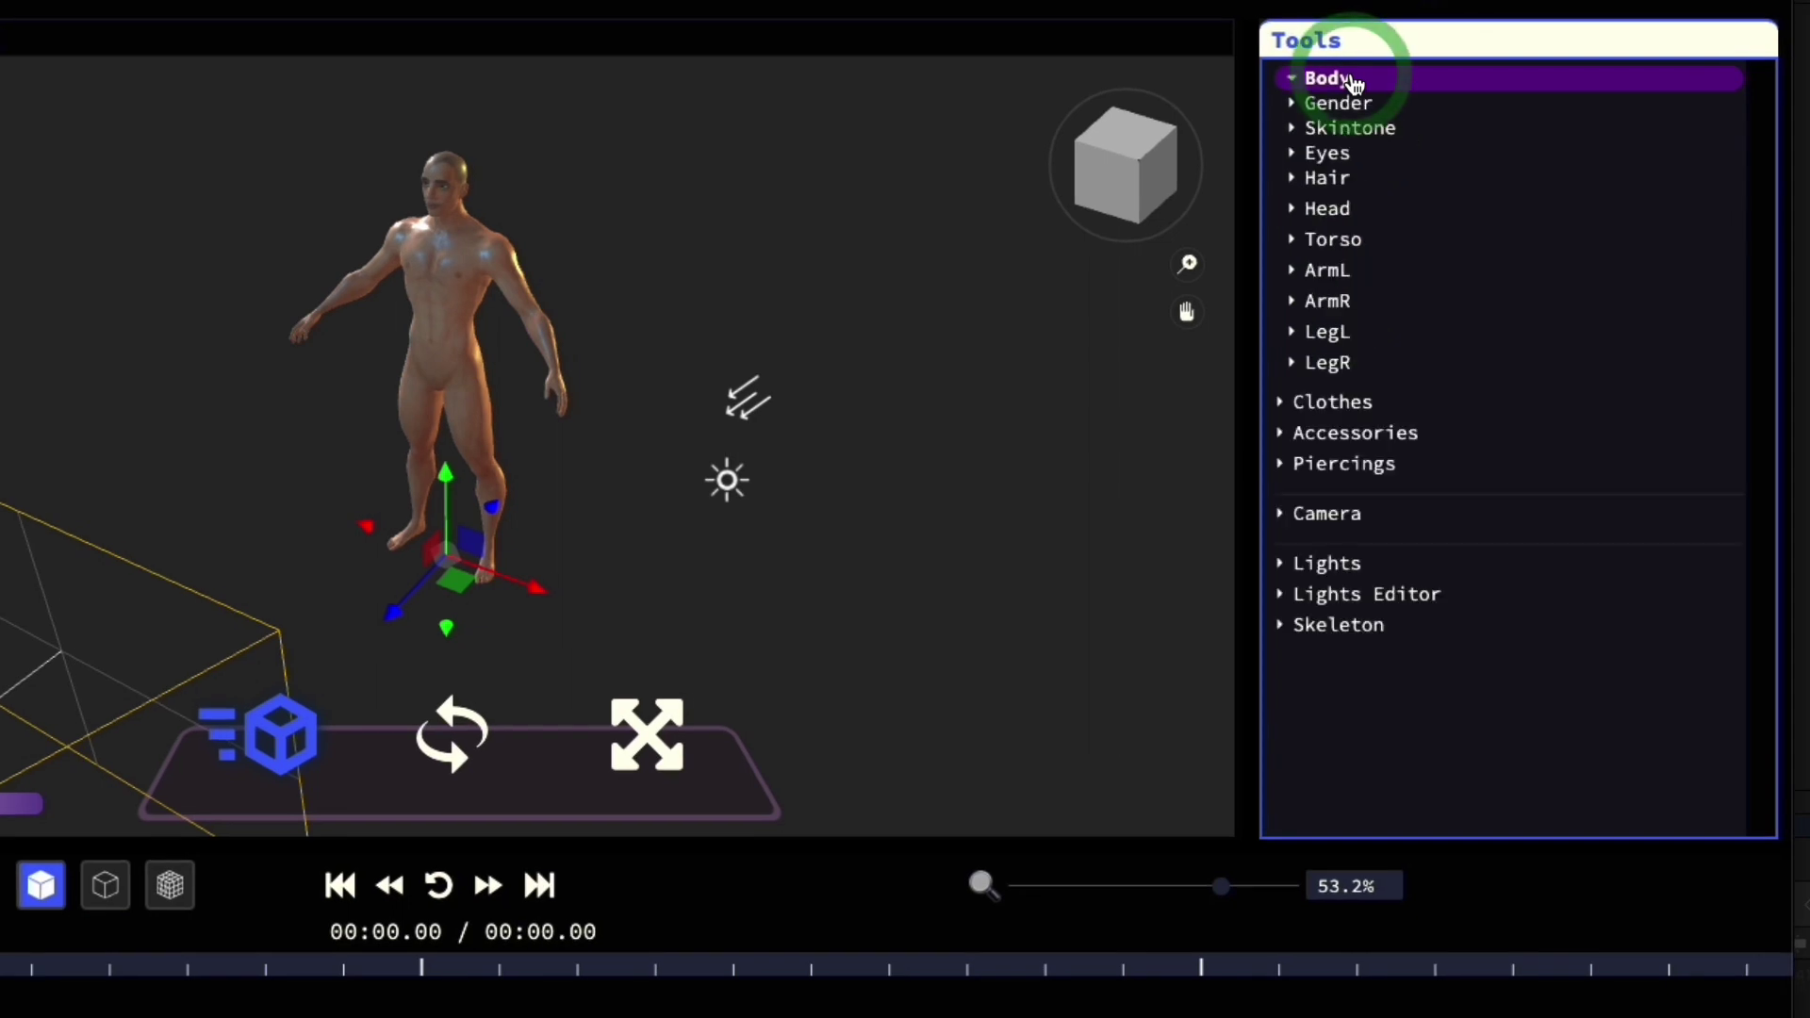
pyautogui.click(1335, 129)
pyautogui.click(1339, 130)
pyautogui.click(1343, 160)
pyautogui.click(1339, 154)
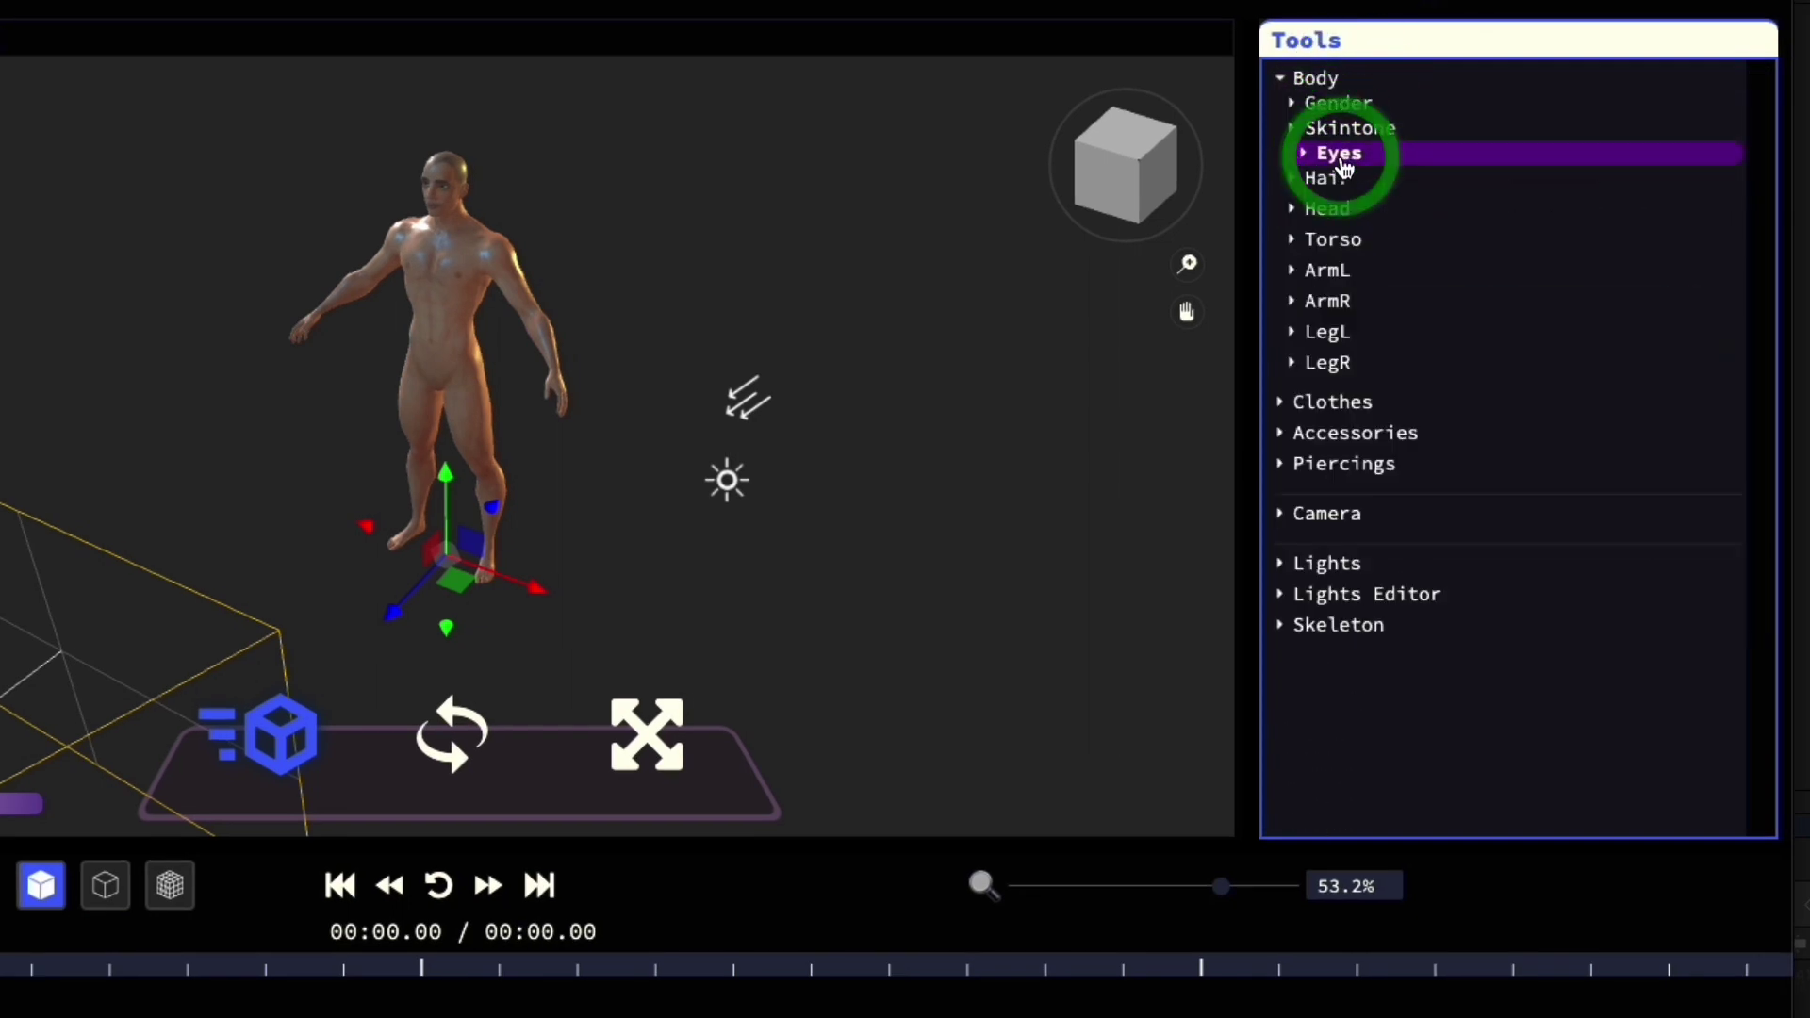
pyautogui.click(1337, 176)
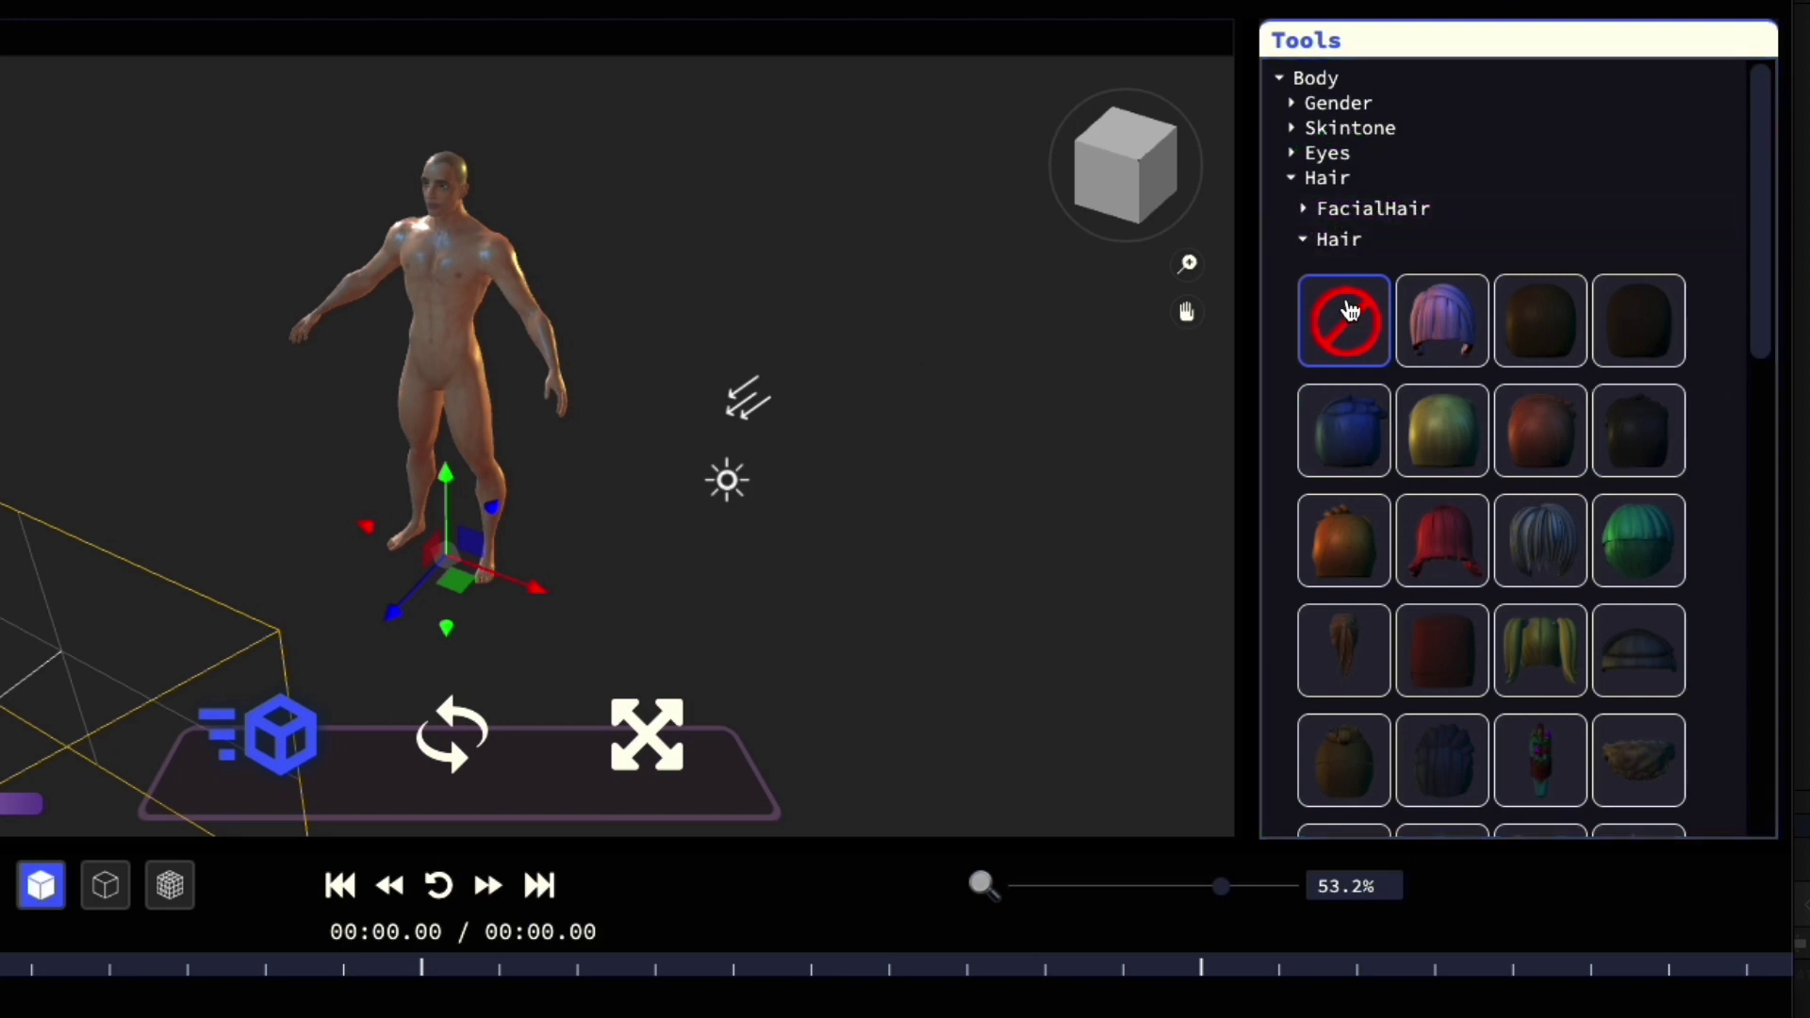
pyautogui.click(1636, 424)
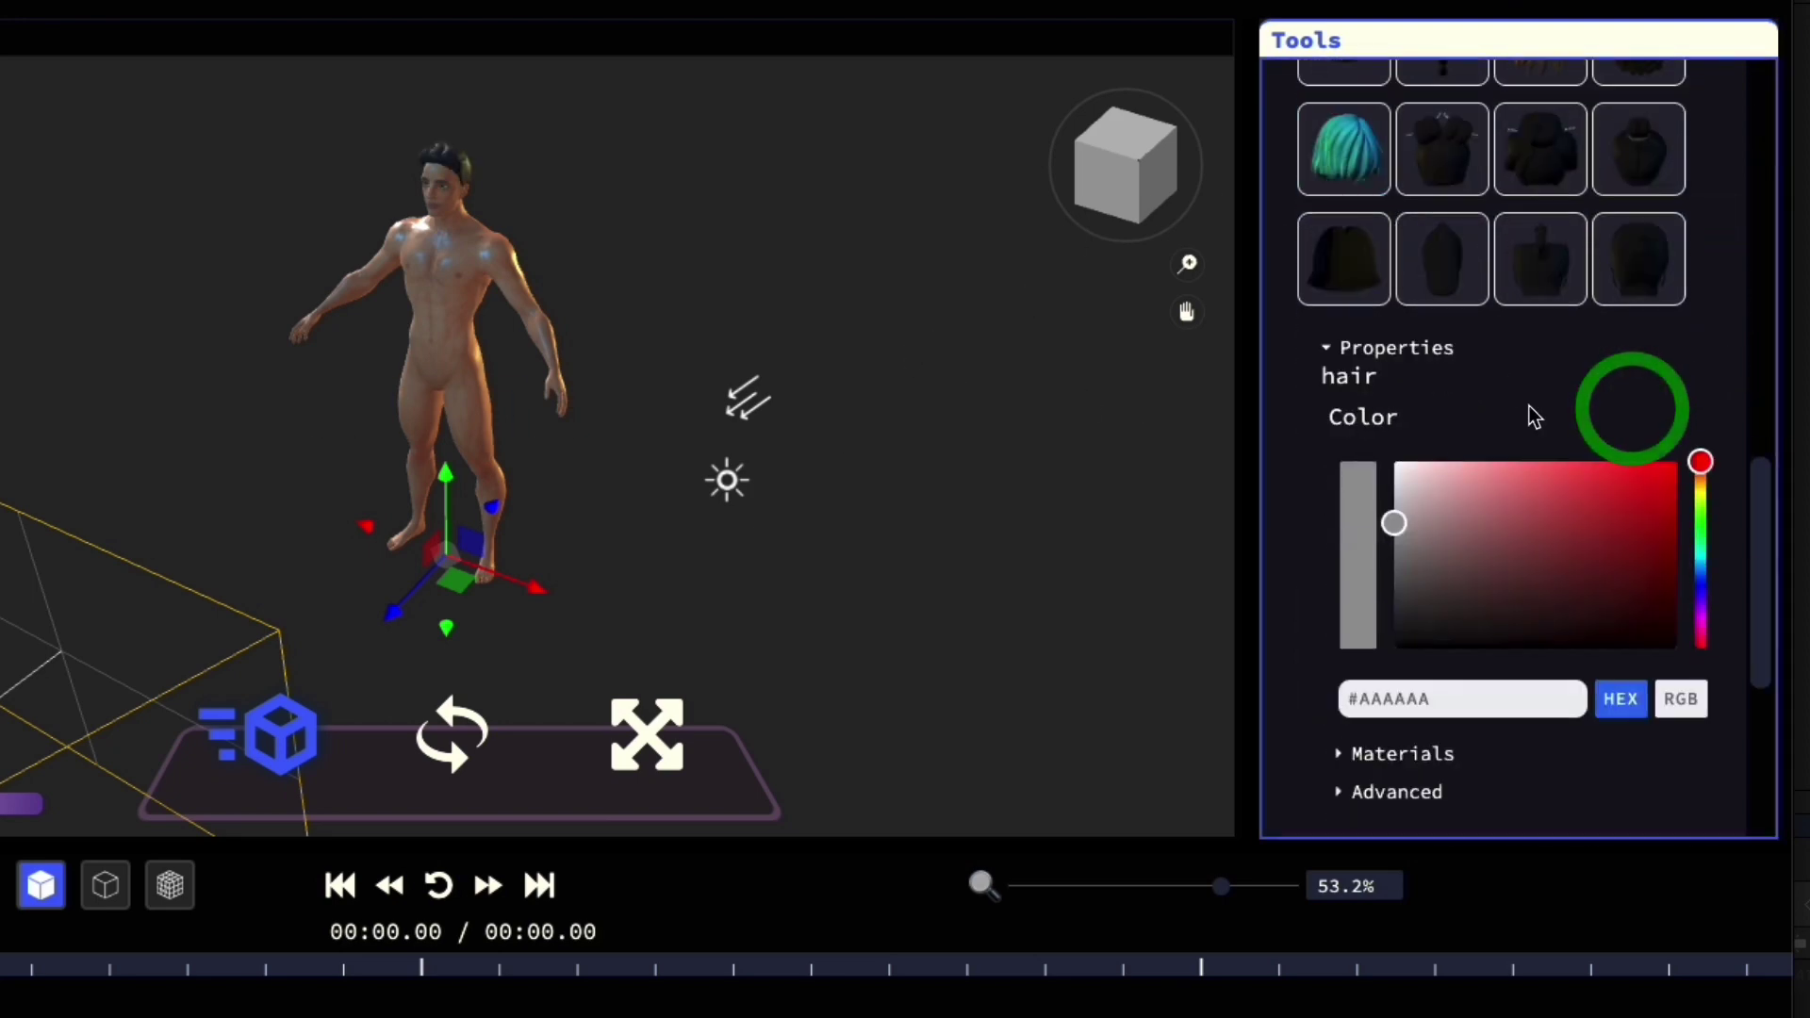
pyautogui.scroll(5, 1518, 387)
pyautogui.click(1318, 241)
pyautogui.click(1339, 179)
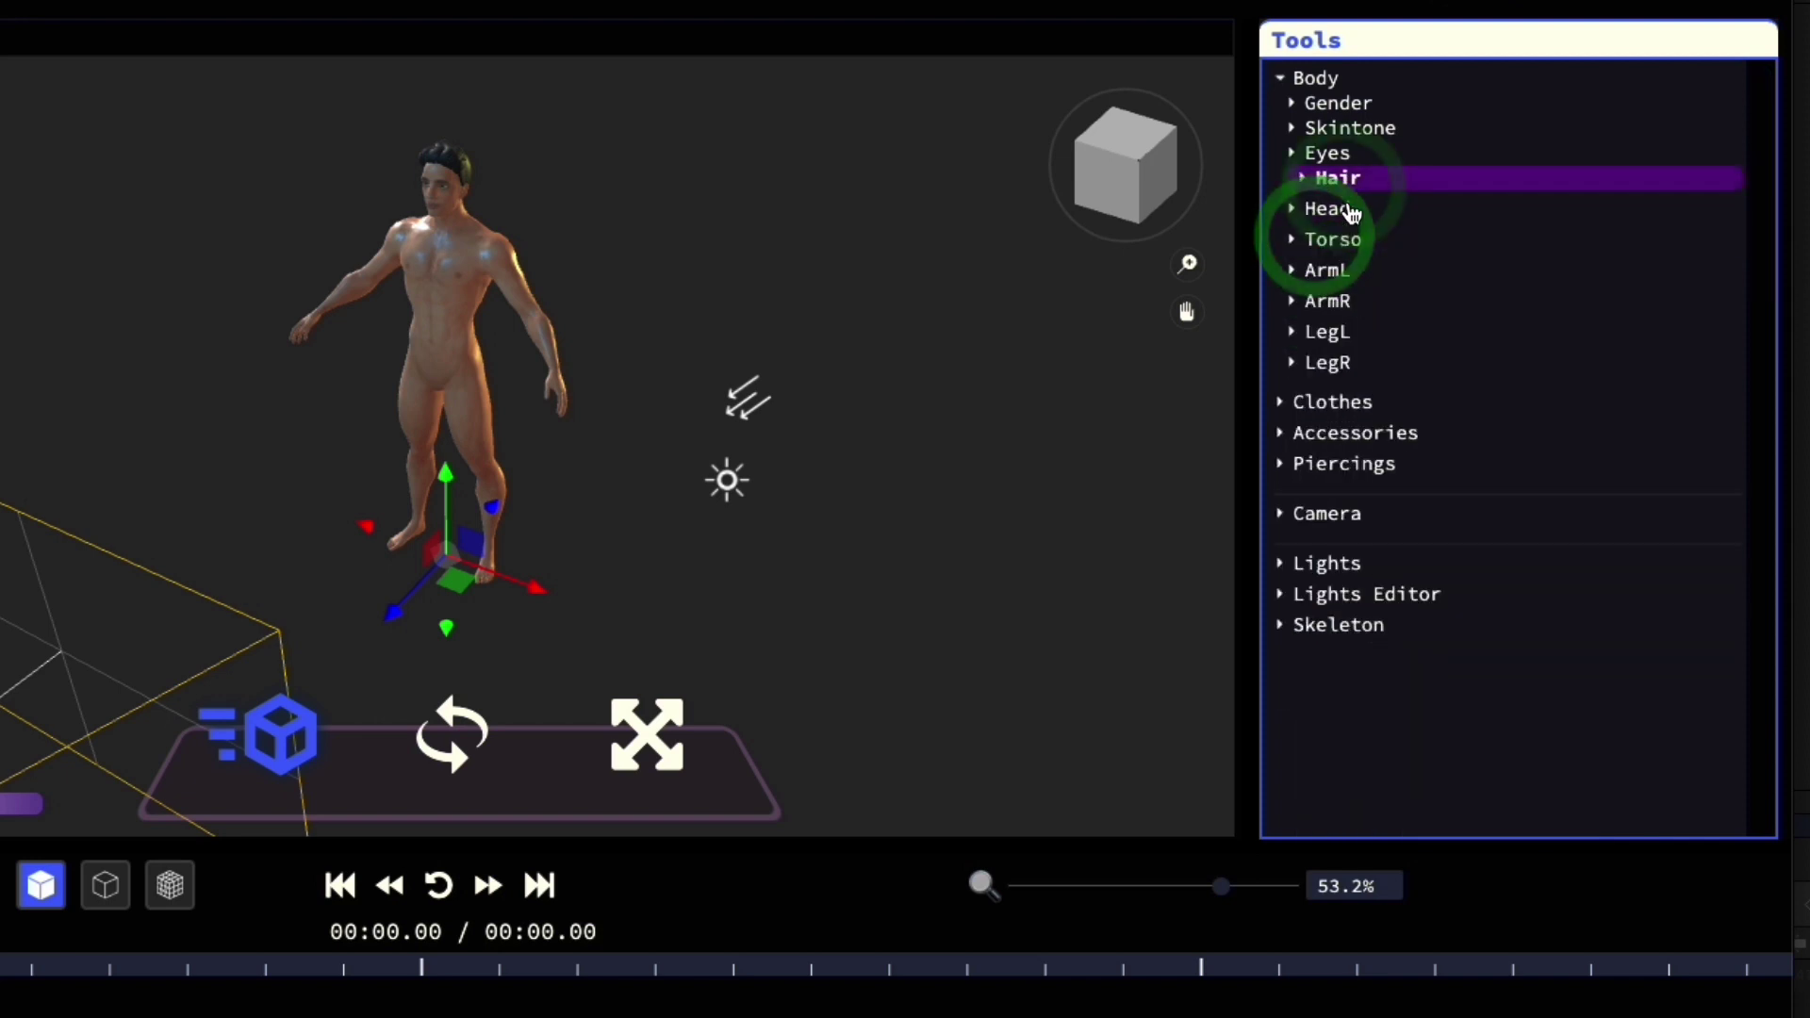
# Give Bob the thin moustache-and-goatee facial hair style.
pyautogui.click(1329, 179)
pyautogui.click(1362, 208)
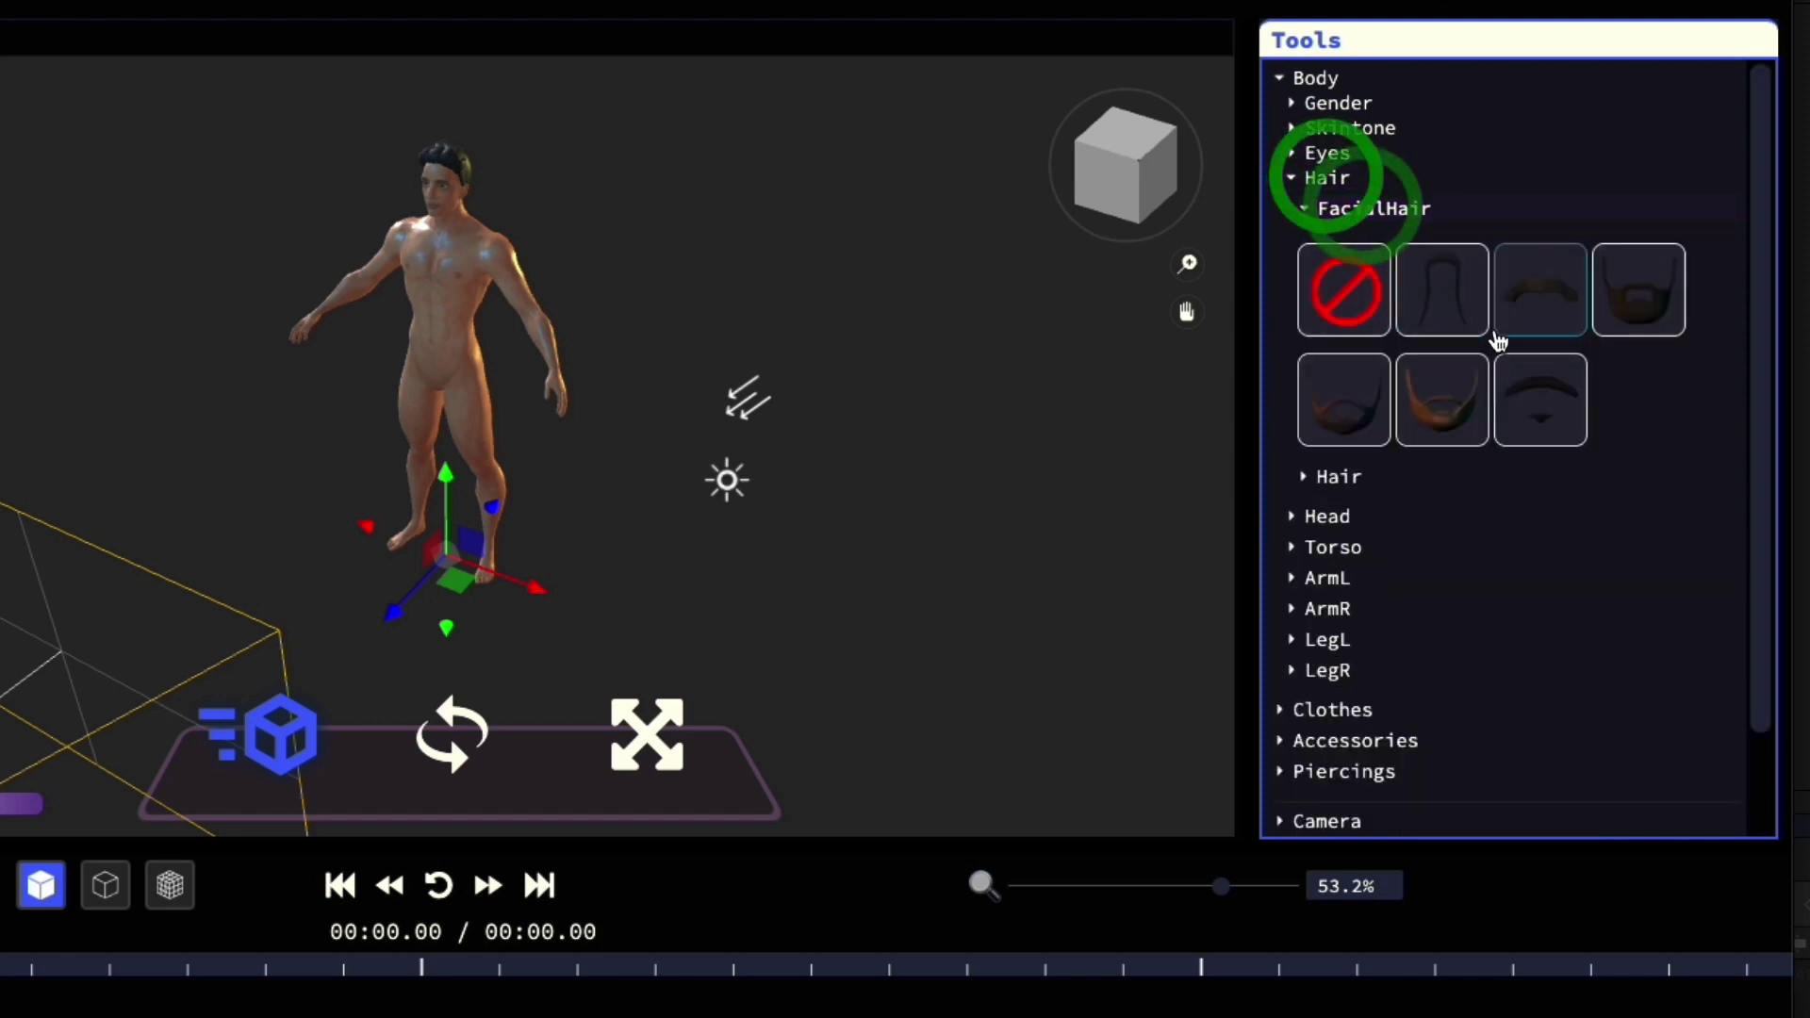
pyautogui.click(1443, 309)
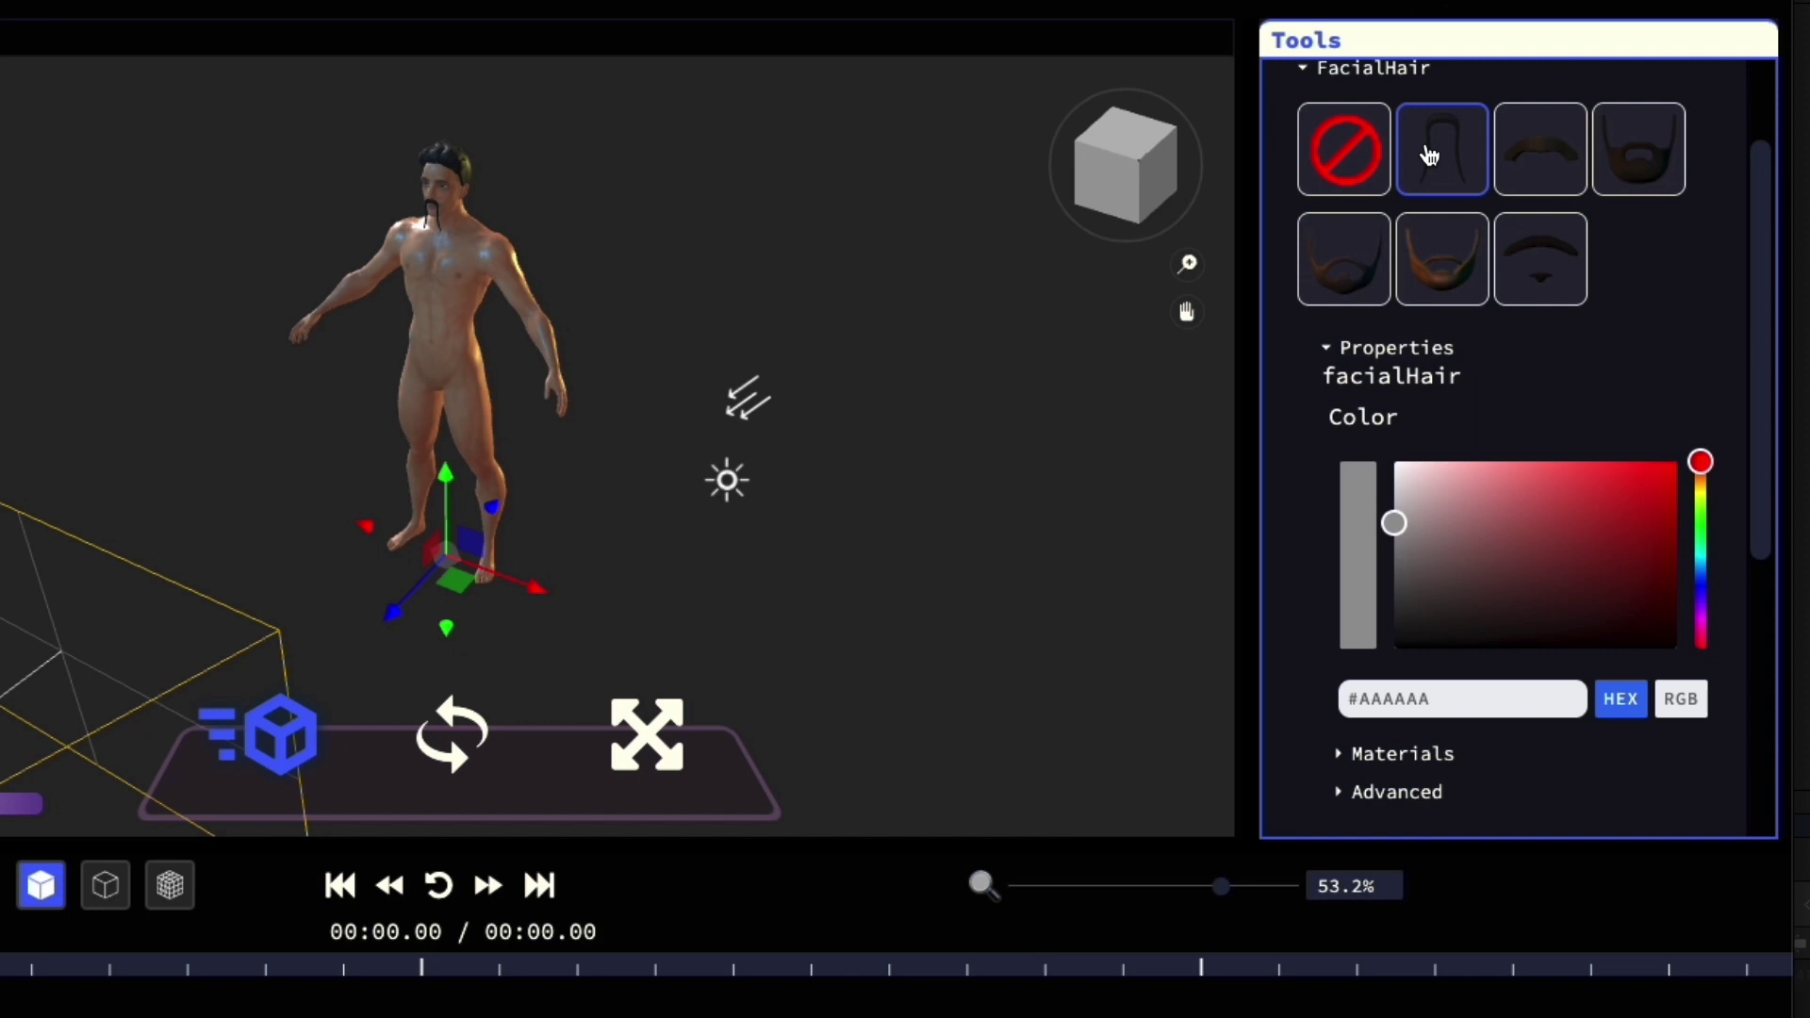
pyautogui.scroll(3, 1419, 320)
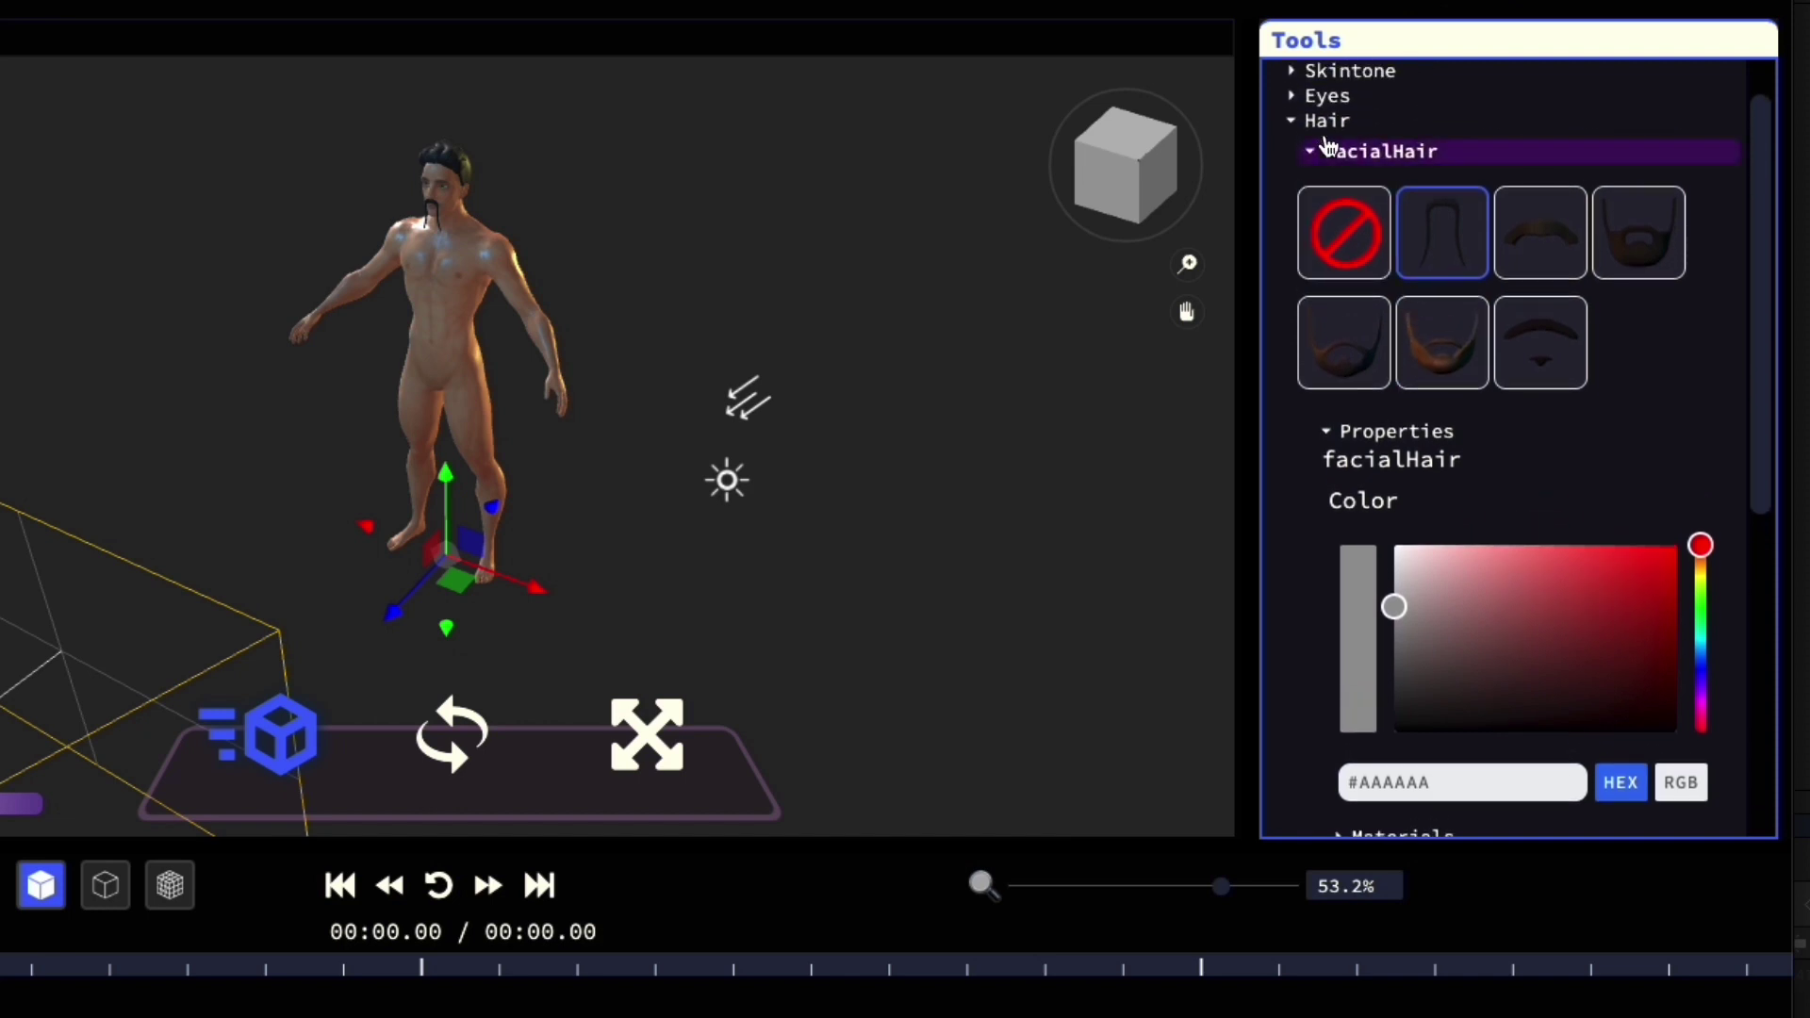
pyautogui.click(1320, 120)
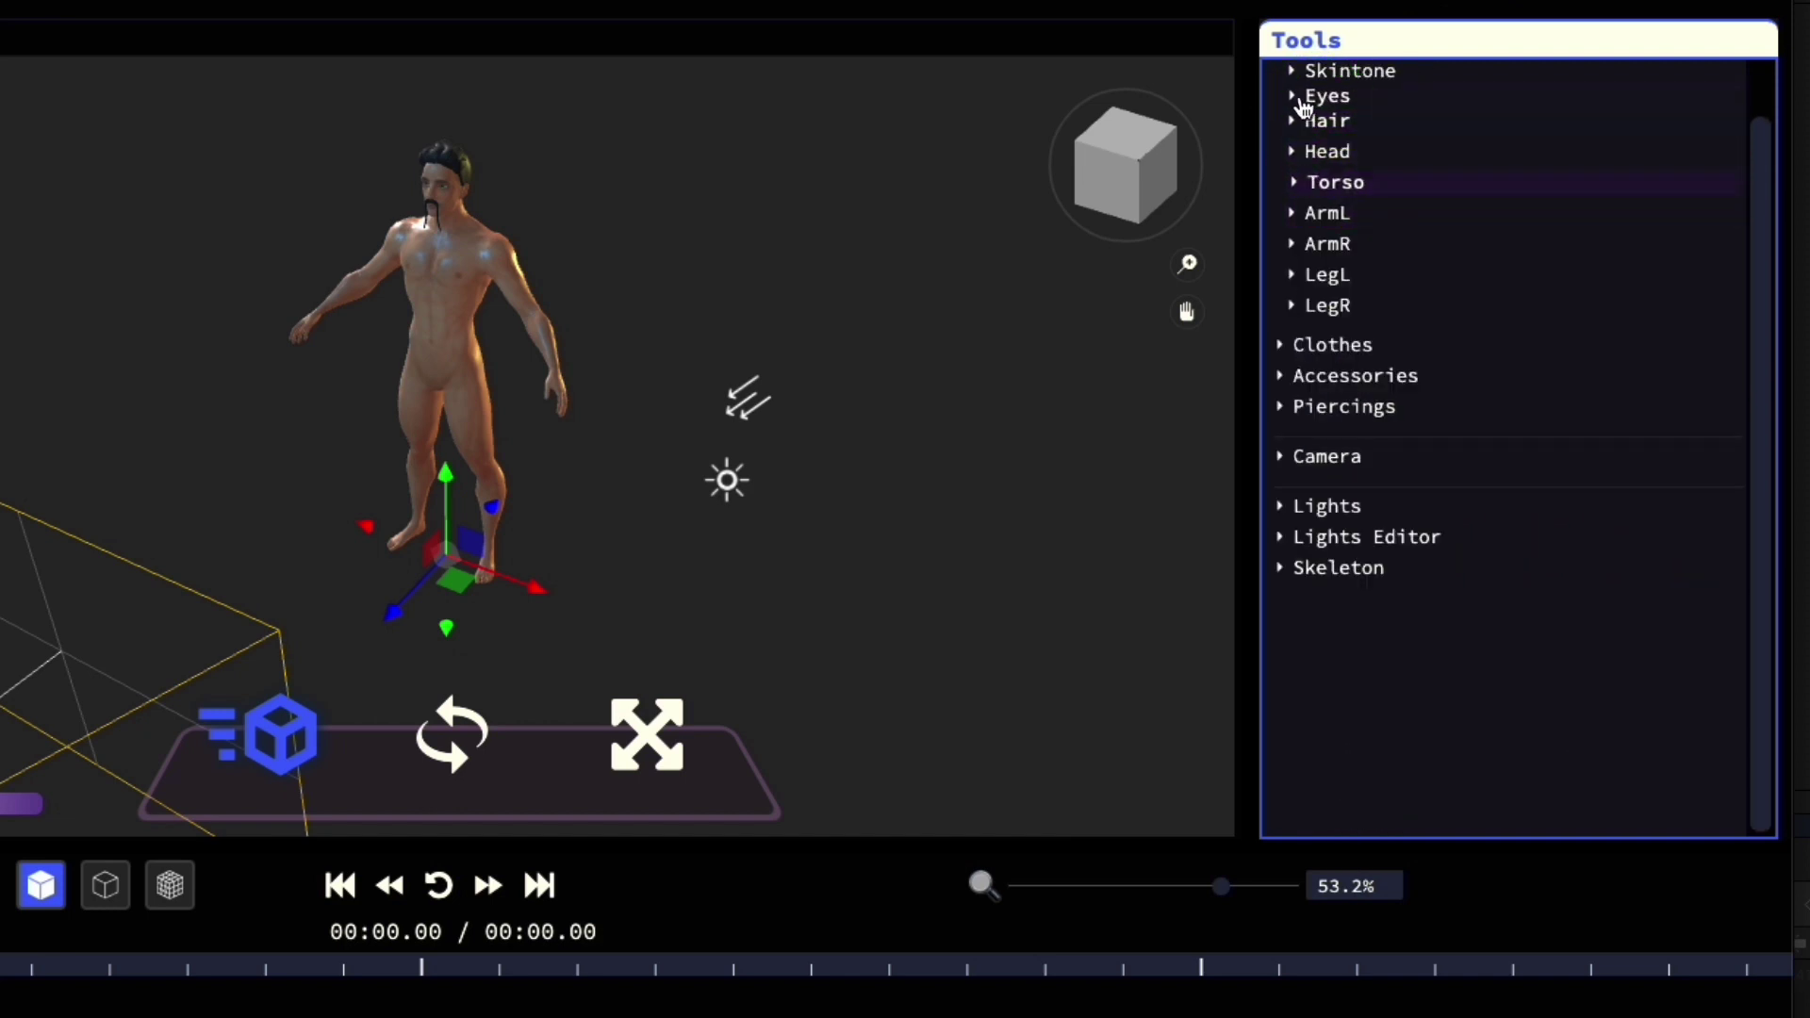
pyautogui.scroll(2, 1321, 95)
pyautogui.click(1324, 74)
pyautogui.click(1348, 112)
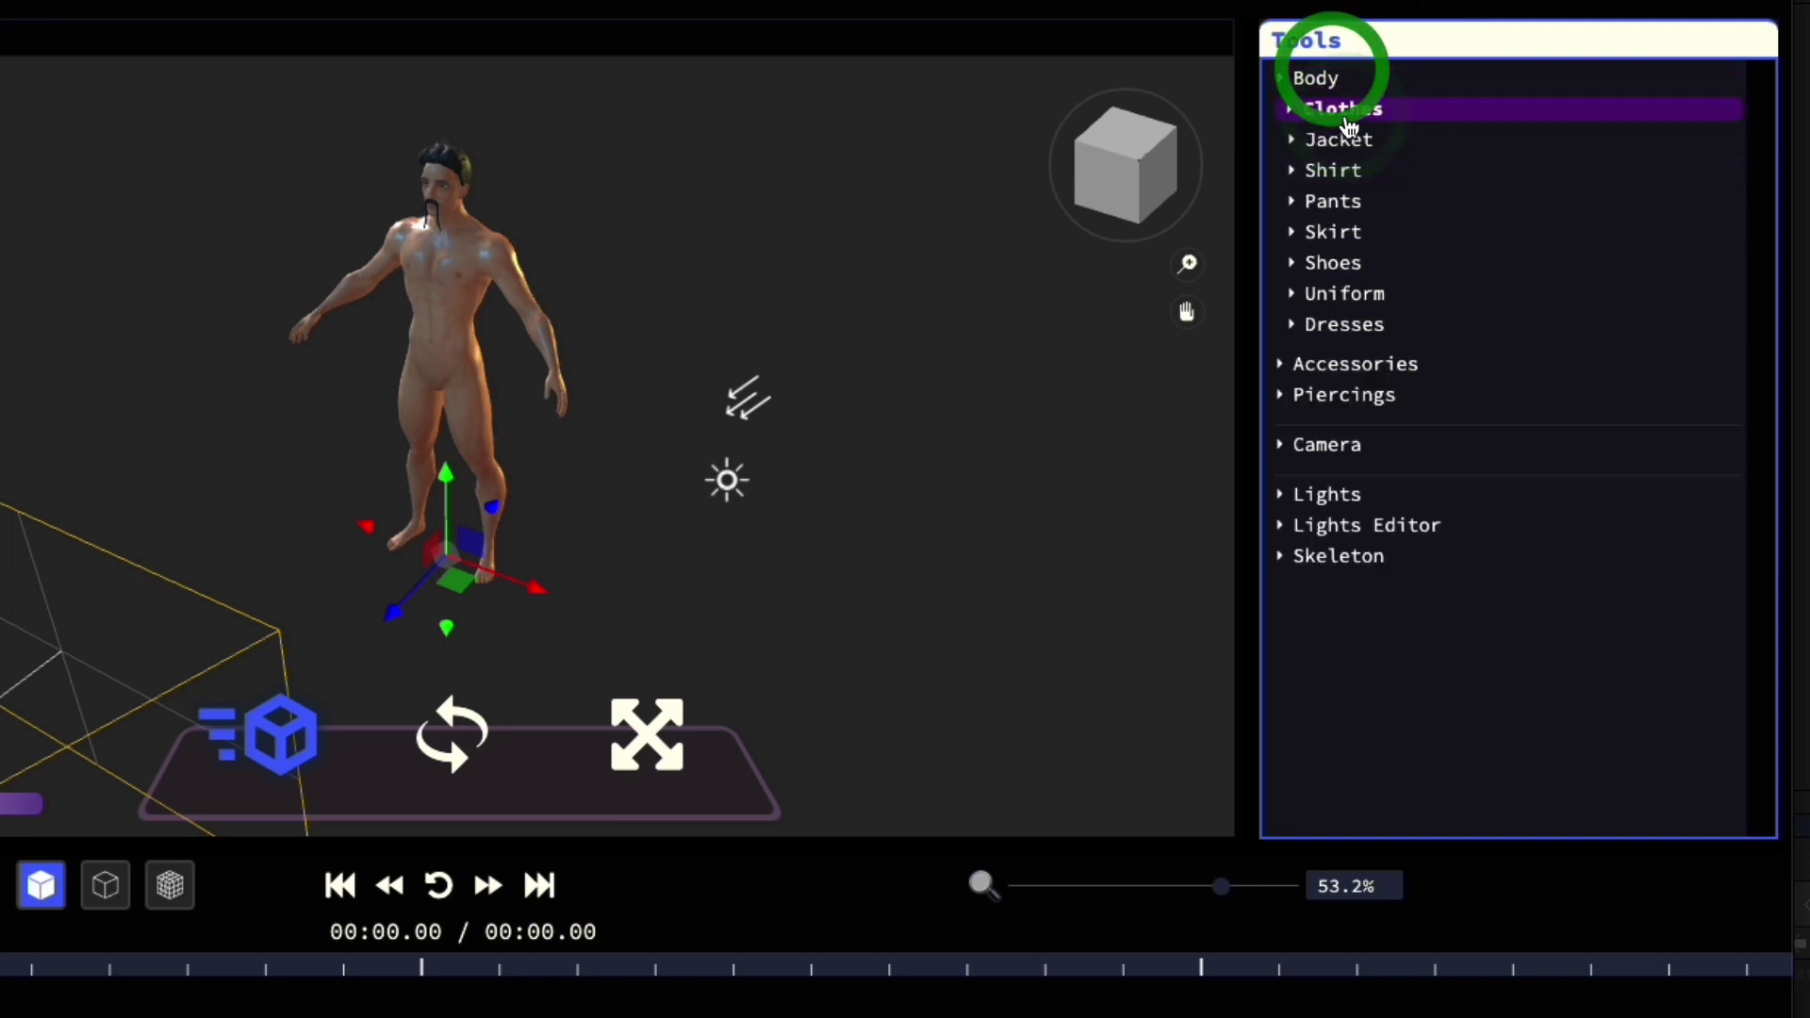
pyautogui.click(1340, 261)
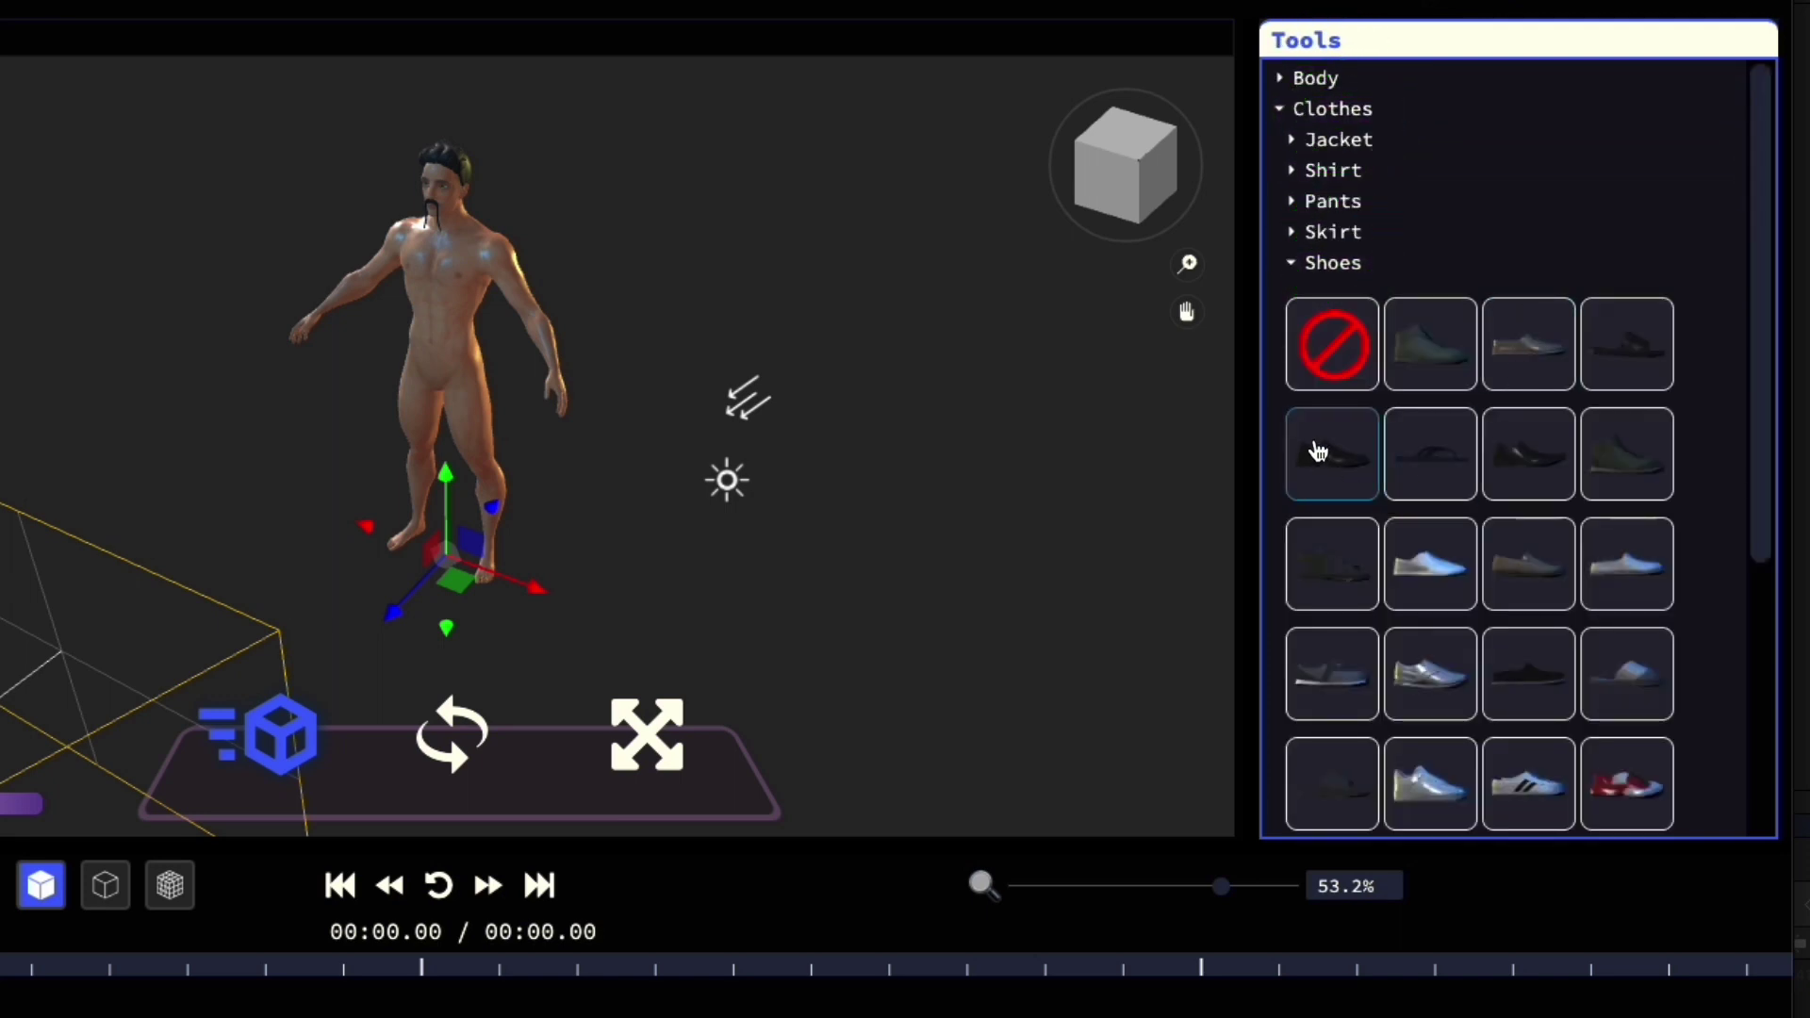
# Give Bob black shoes and grey wide-legged pants in place of the jeans.
pyautogui.scroll(-5, 1321, 444)
pyautogui.scroll(5, 1424, 306)
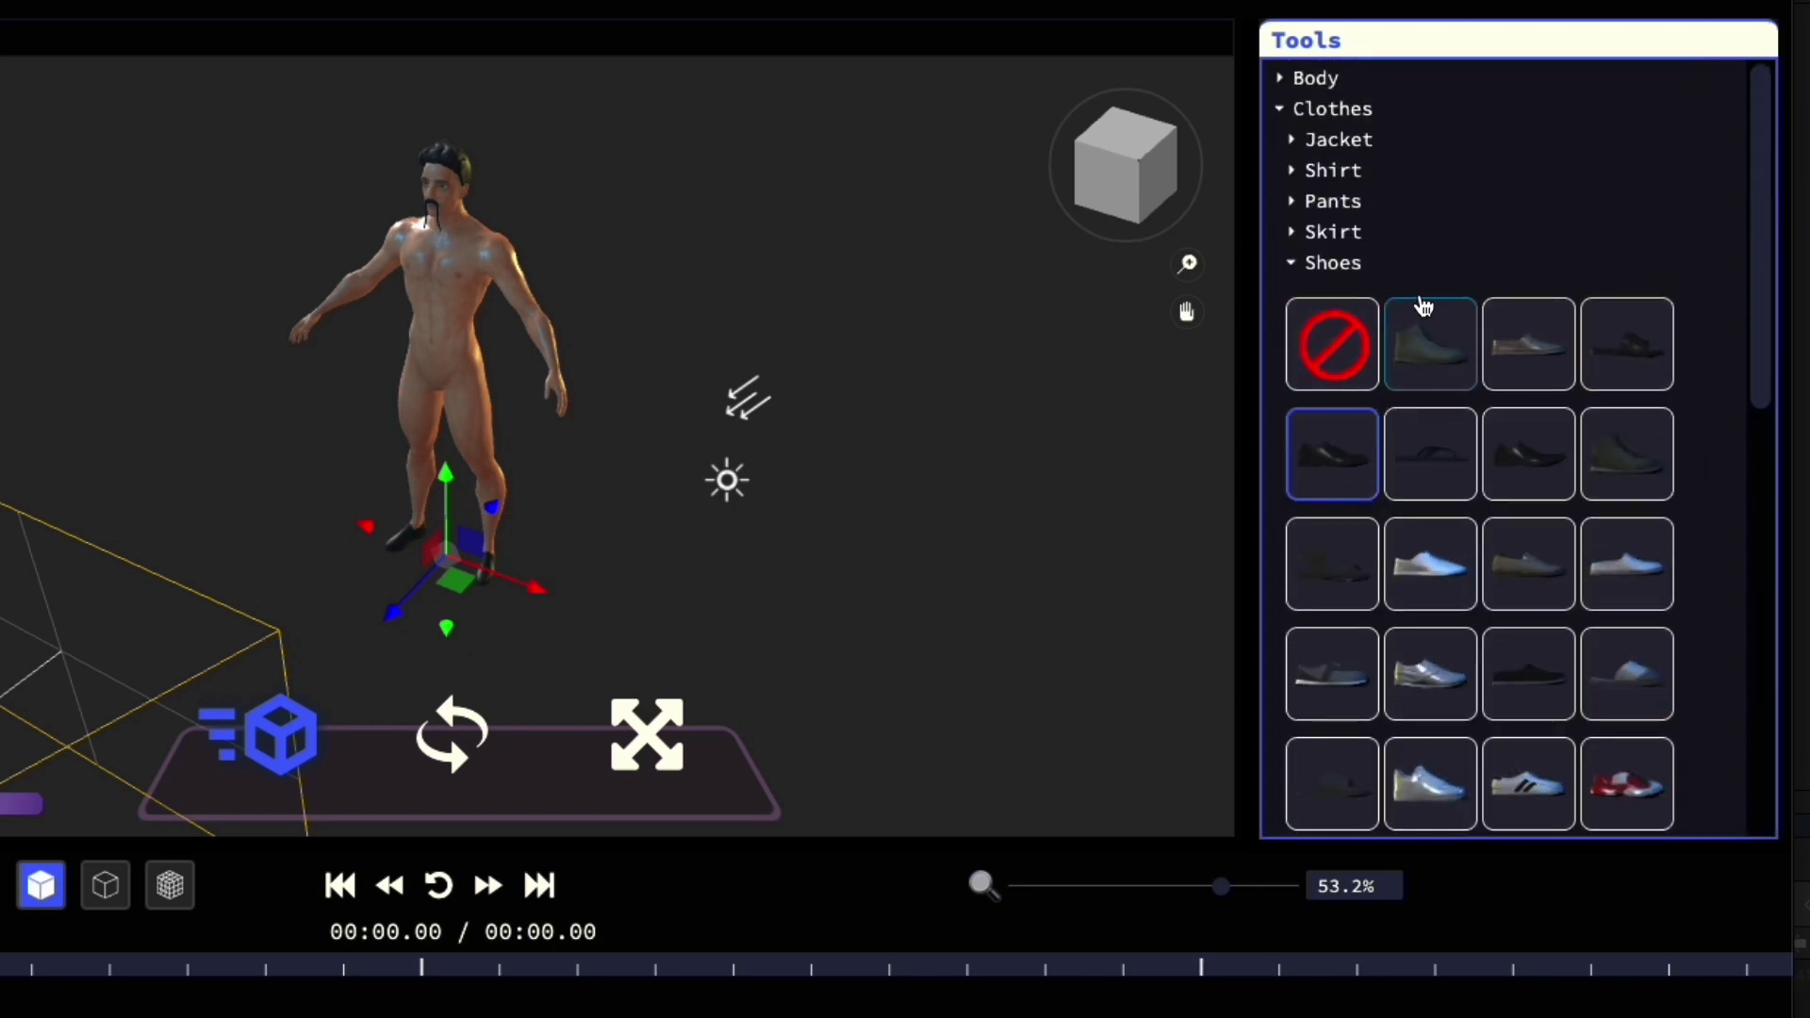
pyautogui.click(1328, 264)
pyautogui.click(1325, 198)
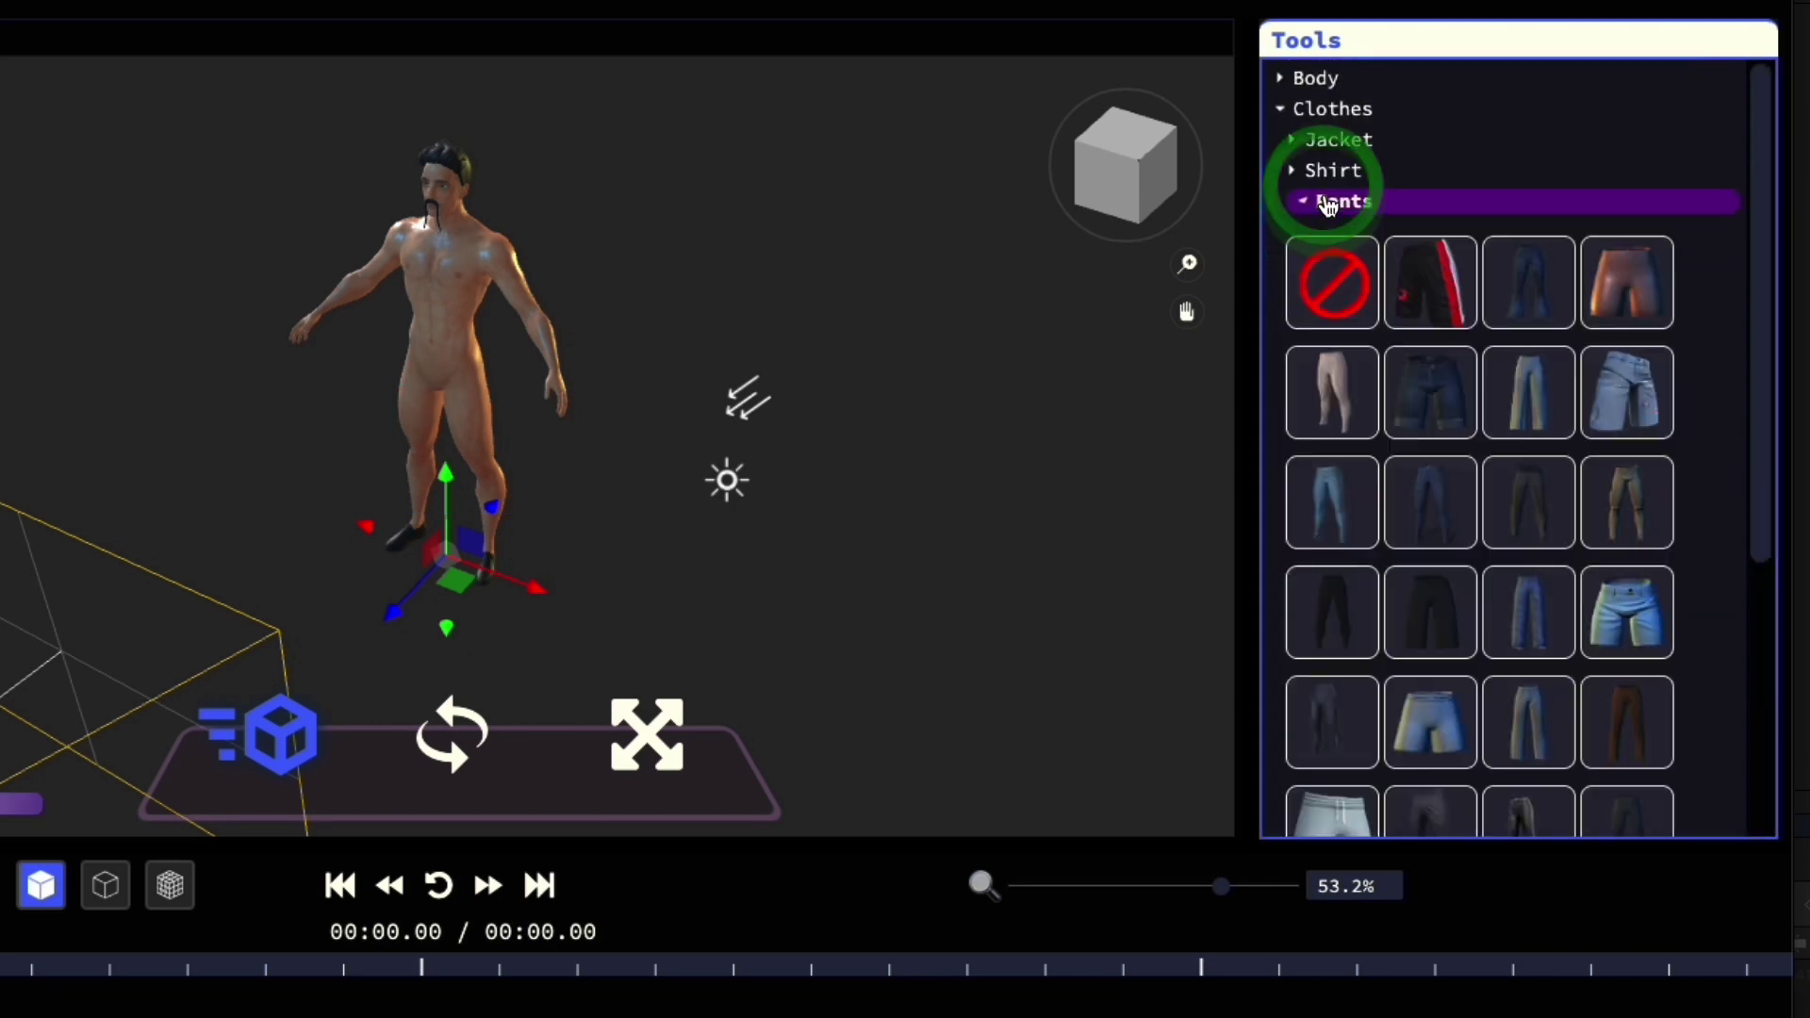
pyautogui.click(1352, 494)
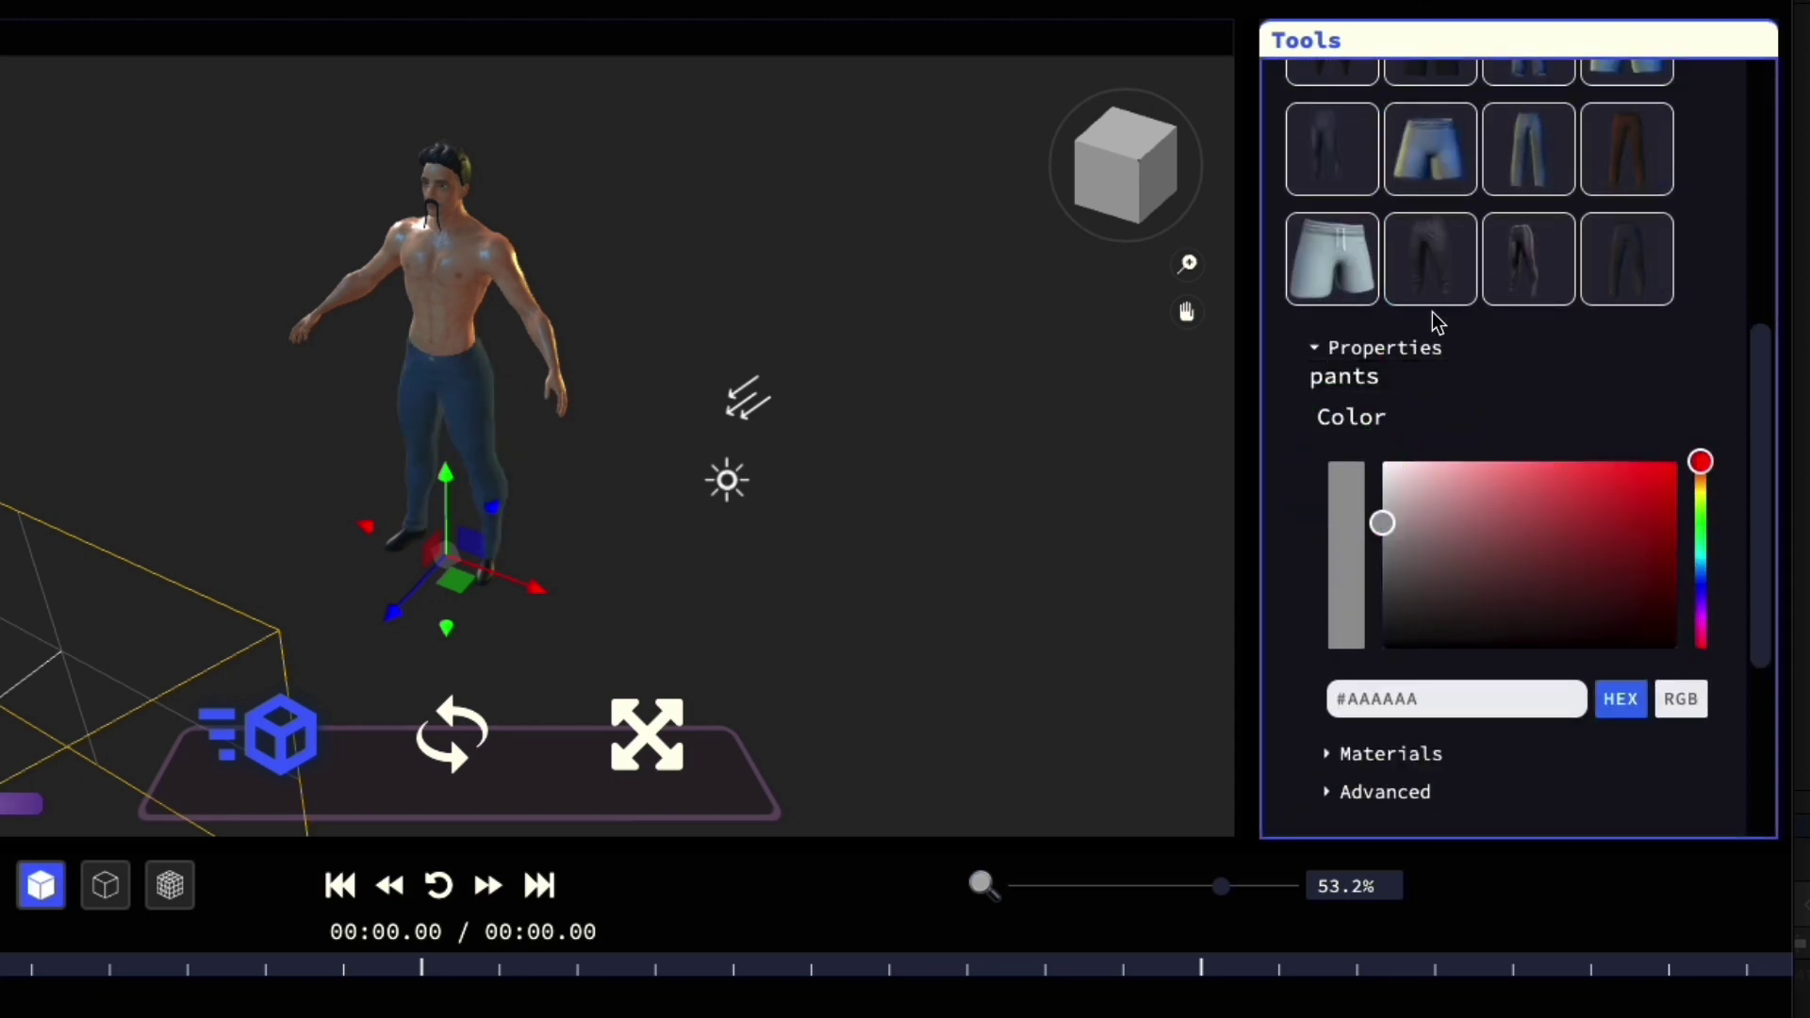
pyautogui.scroll(5, 1387, 198)
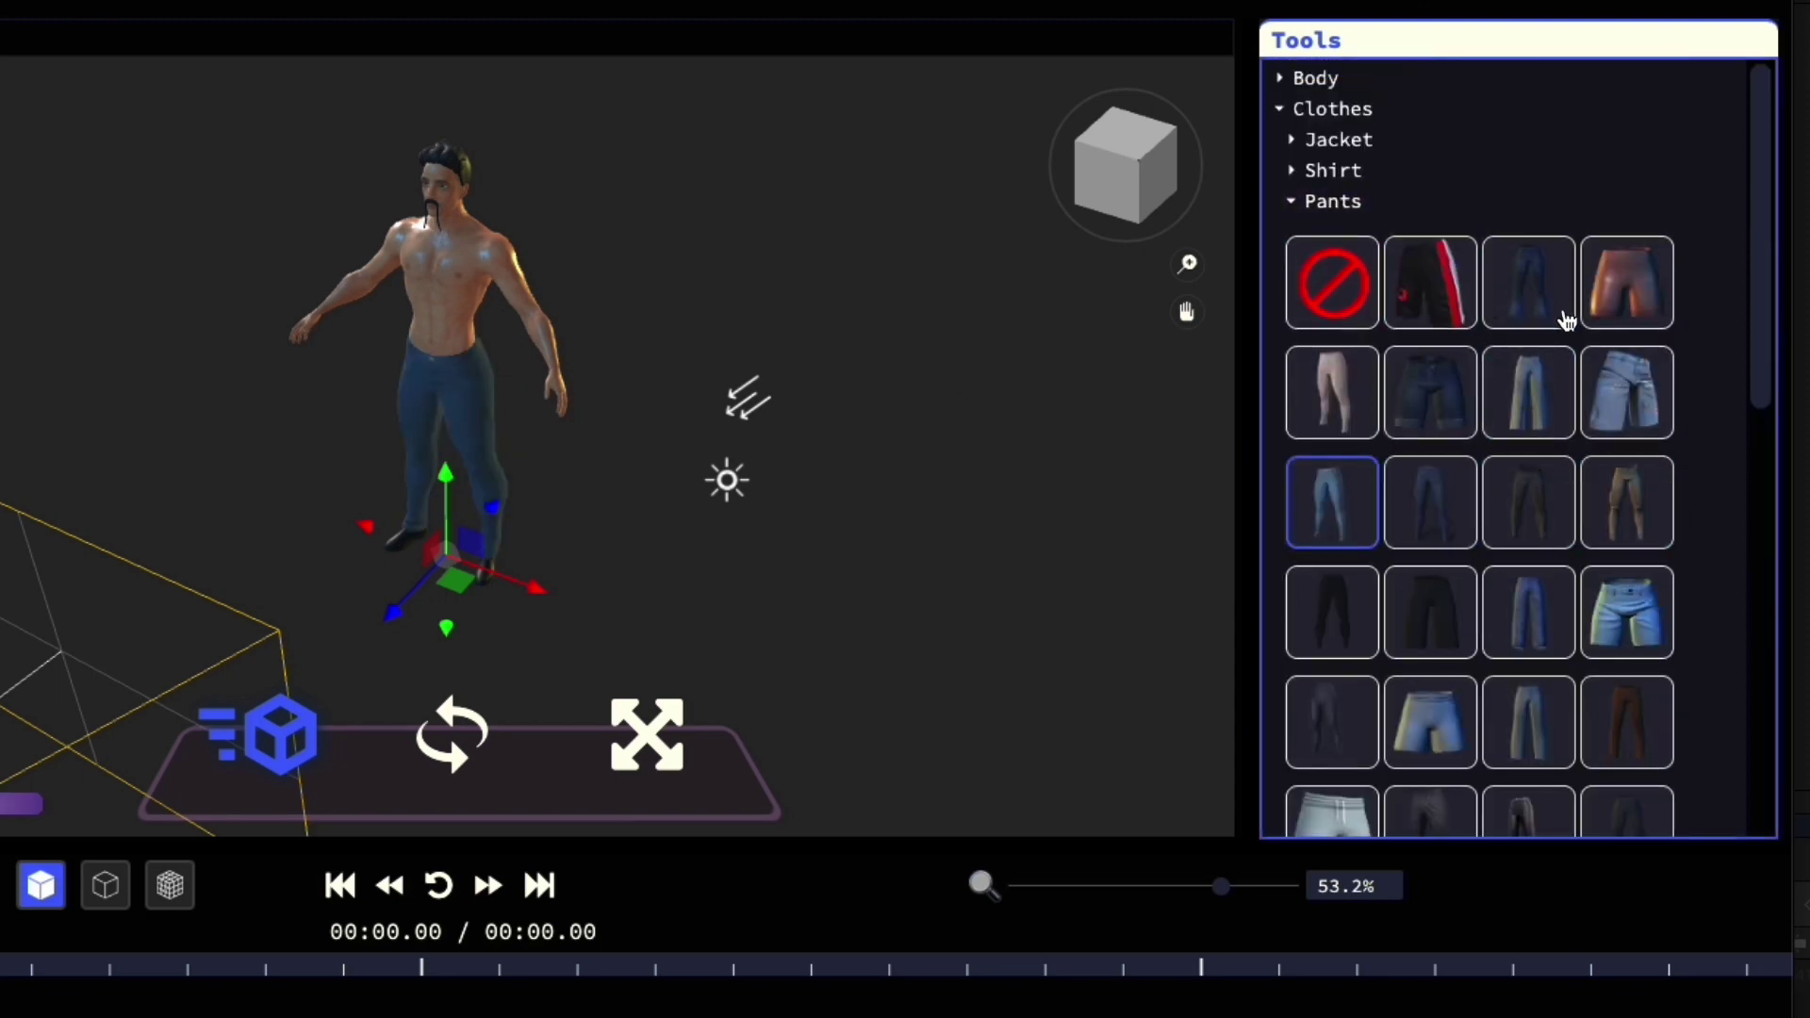
pyautogui.click(1514, 407)
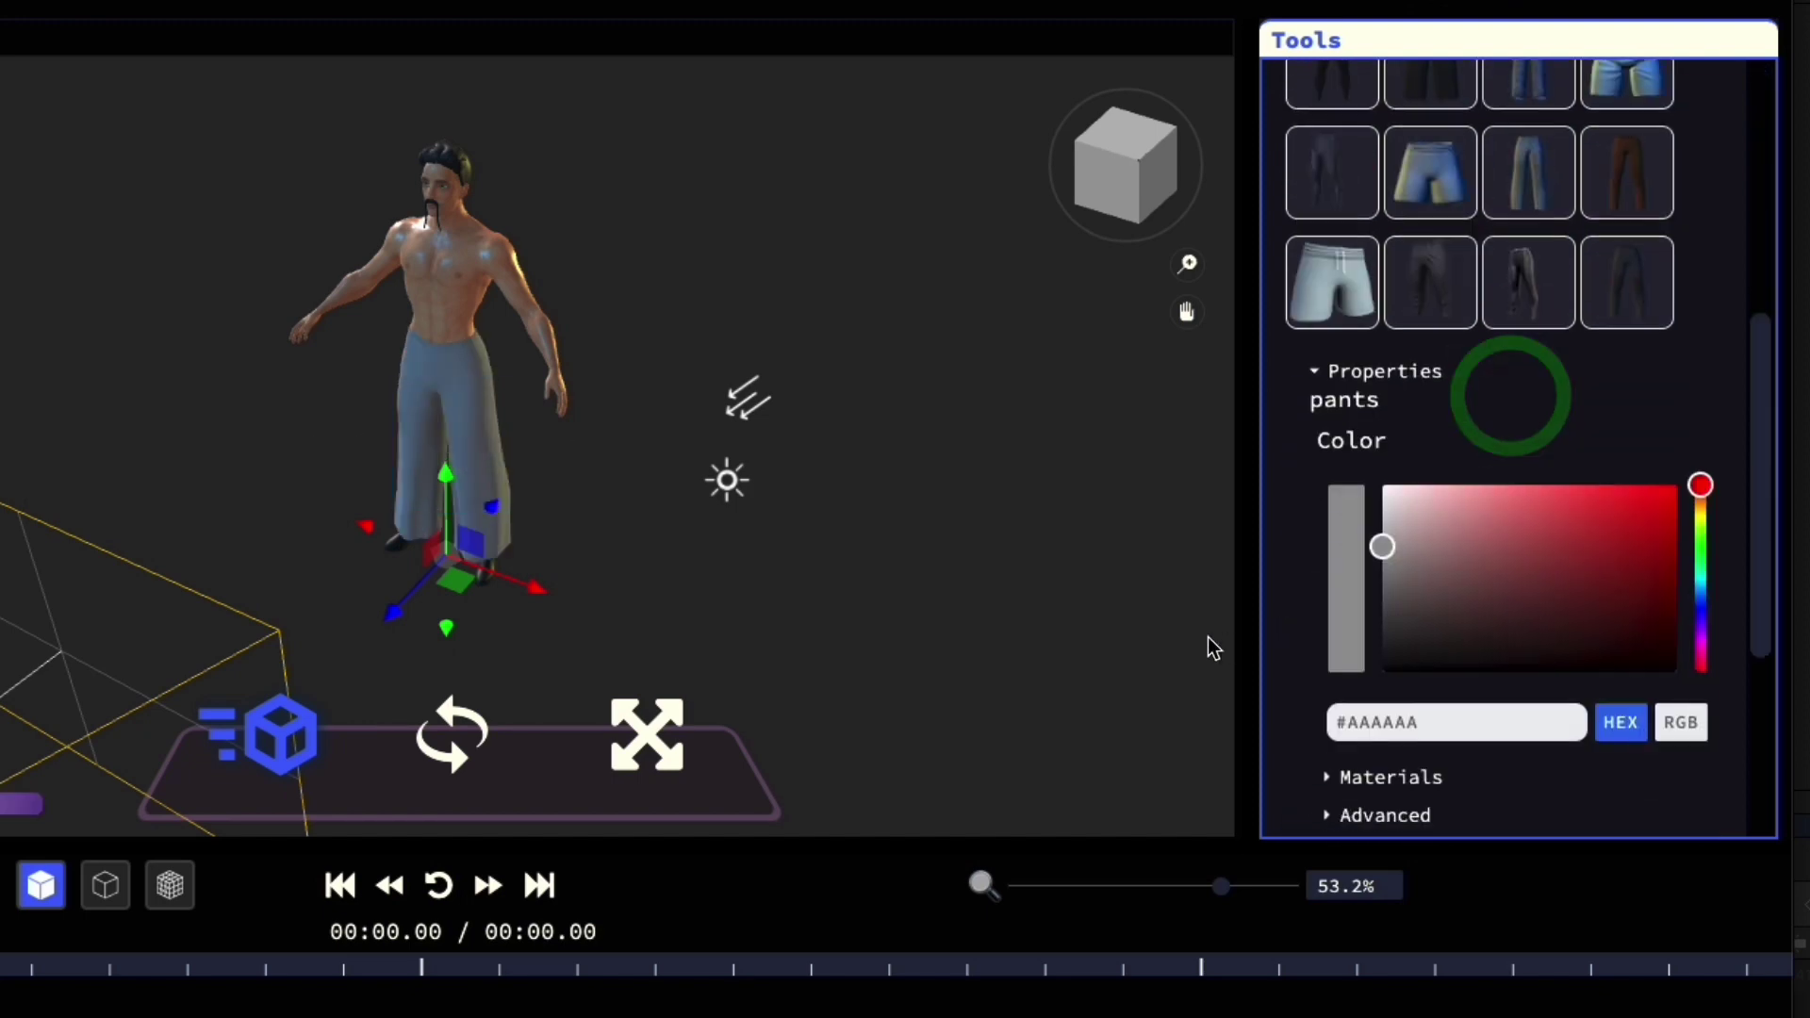
# Put the shiny dark red jacket on Bob and orbit to check the outfit.
pyautogui.scroll(5, 1487, 485)
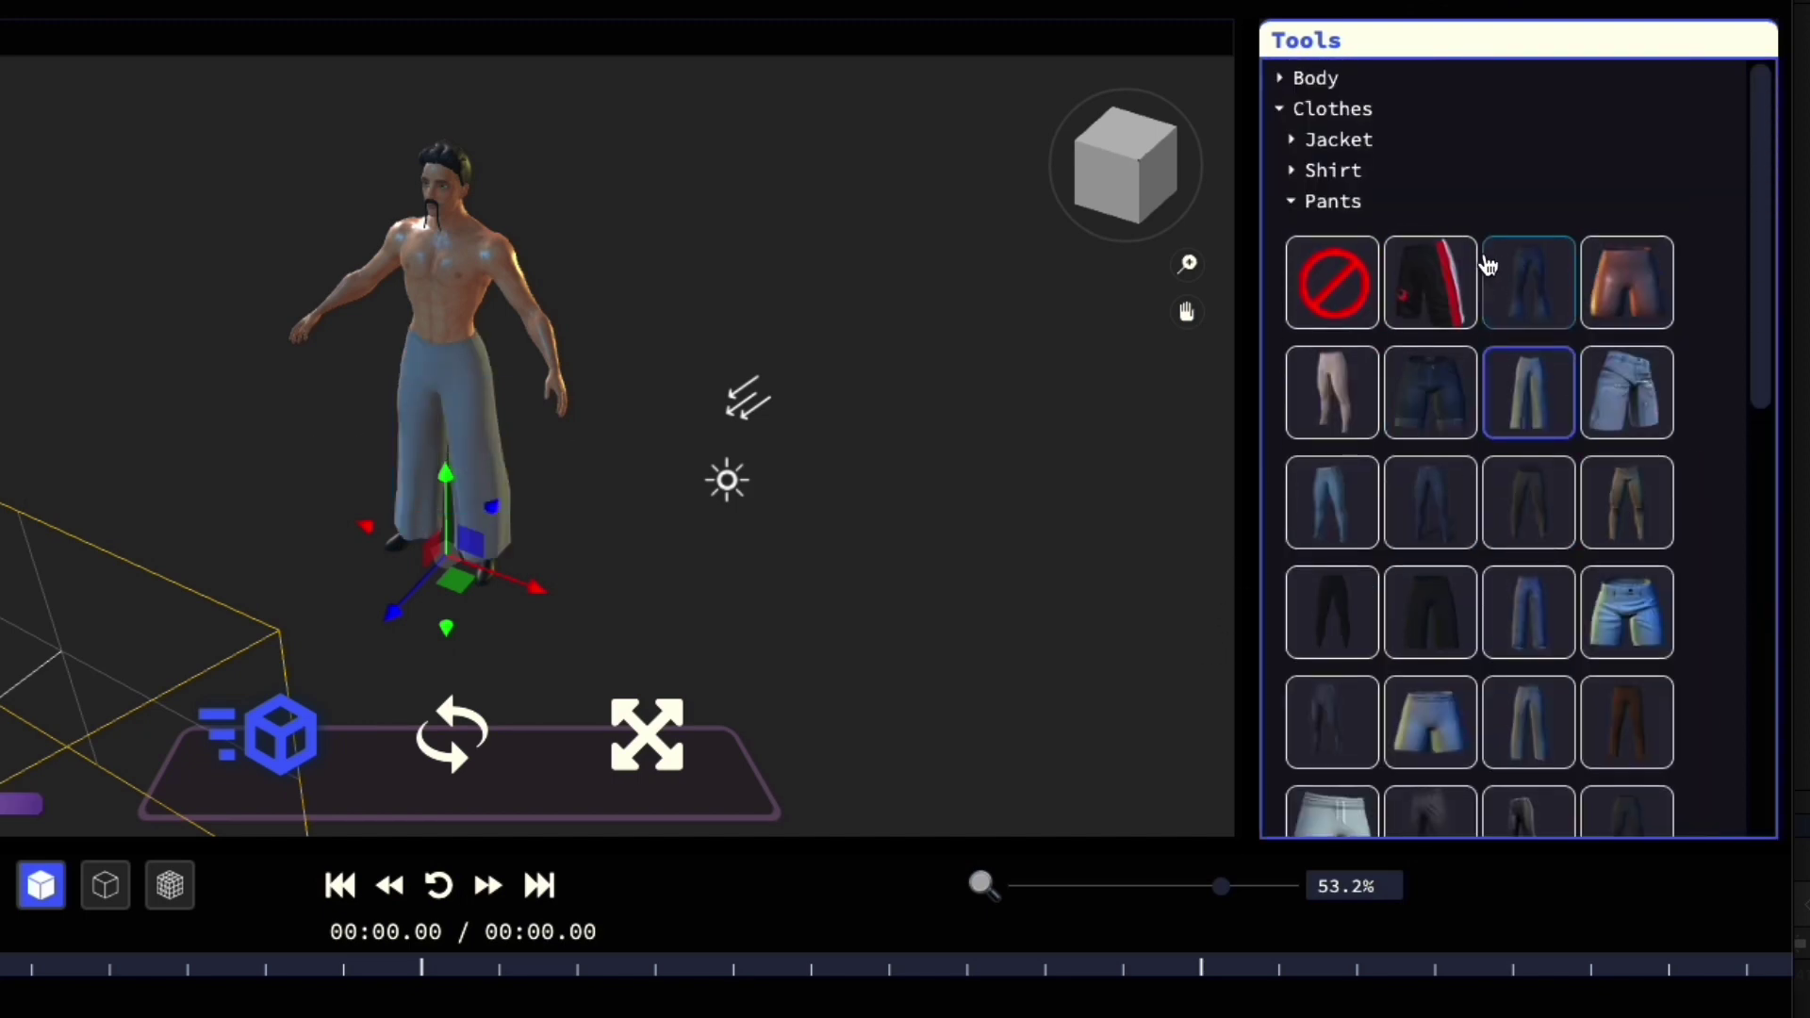
pyautogui.click(1339, 141)
pyautogui.click(1419, 240)
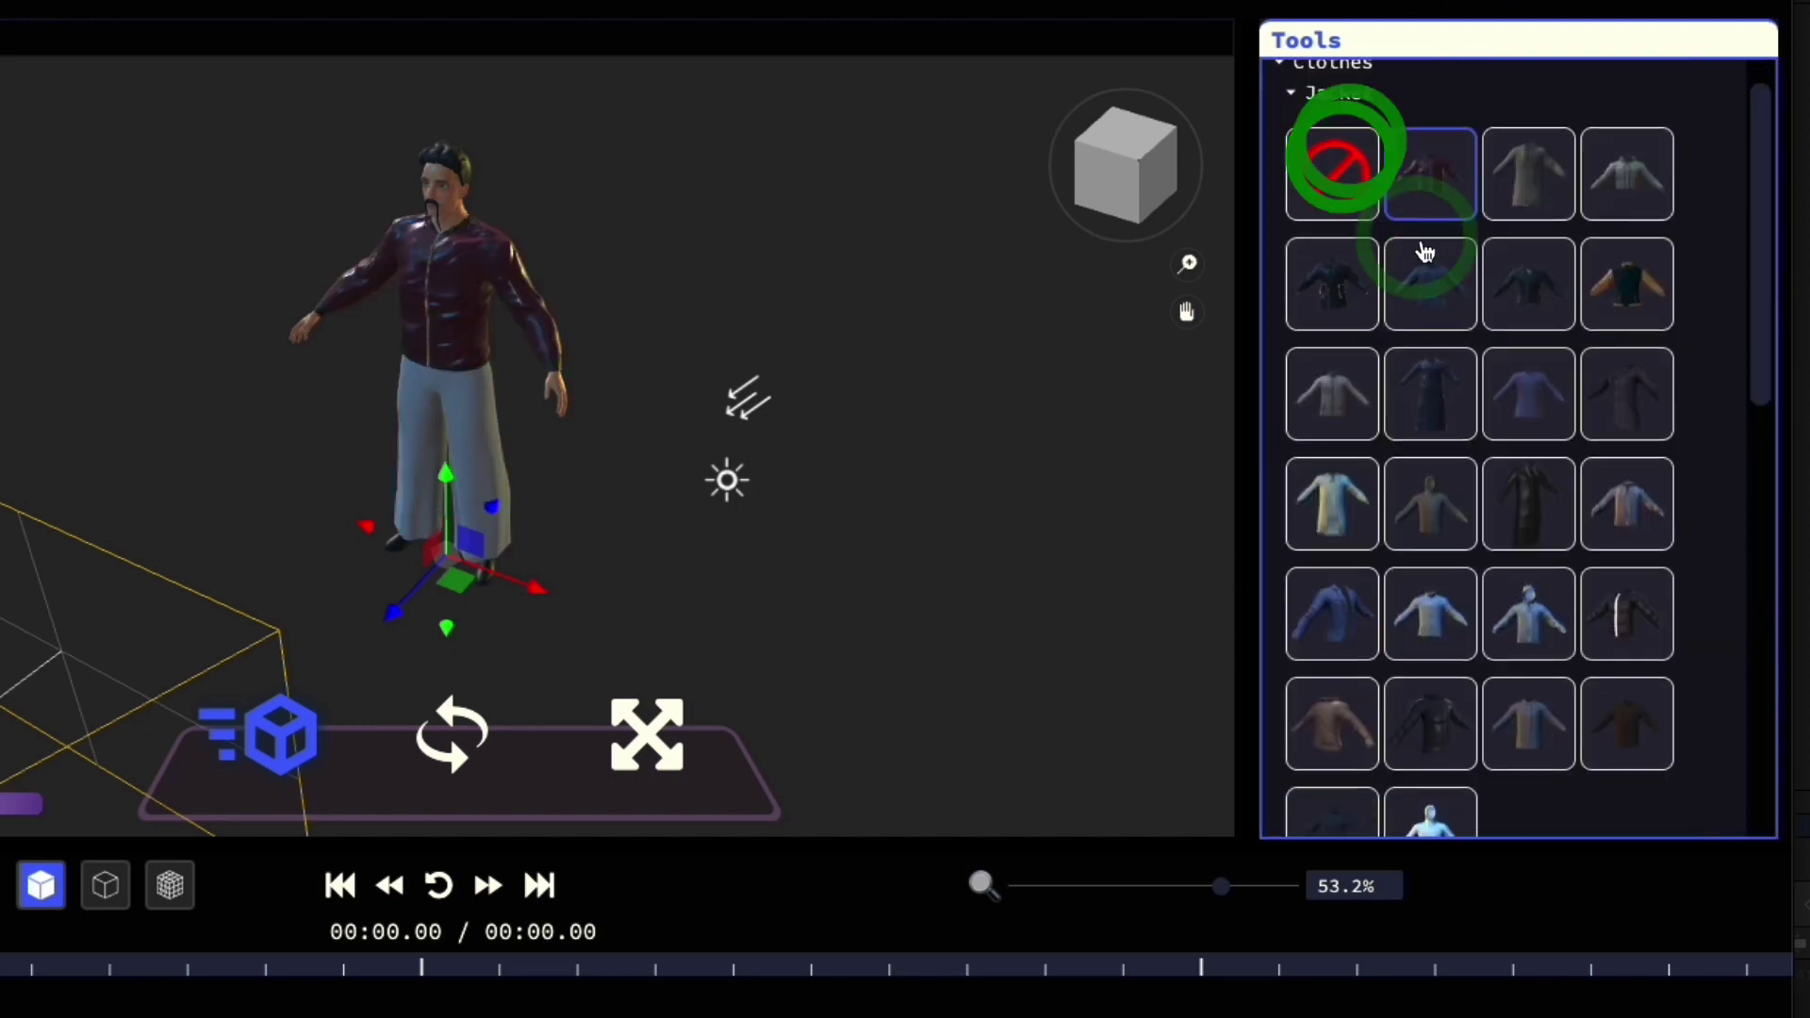
pyautogui.moveTo(224, 385)
pyautogui.mouseDown()
pyautogui.moveTo(394, 368)
pyautogui.moveTo(198, 384)
pyautogui.mouseUp()
pyautogui.scroll(8, 1568, 230)
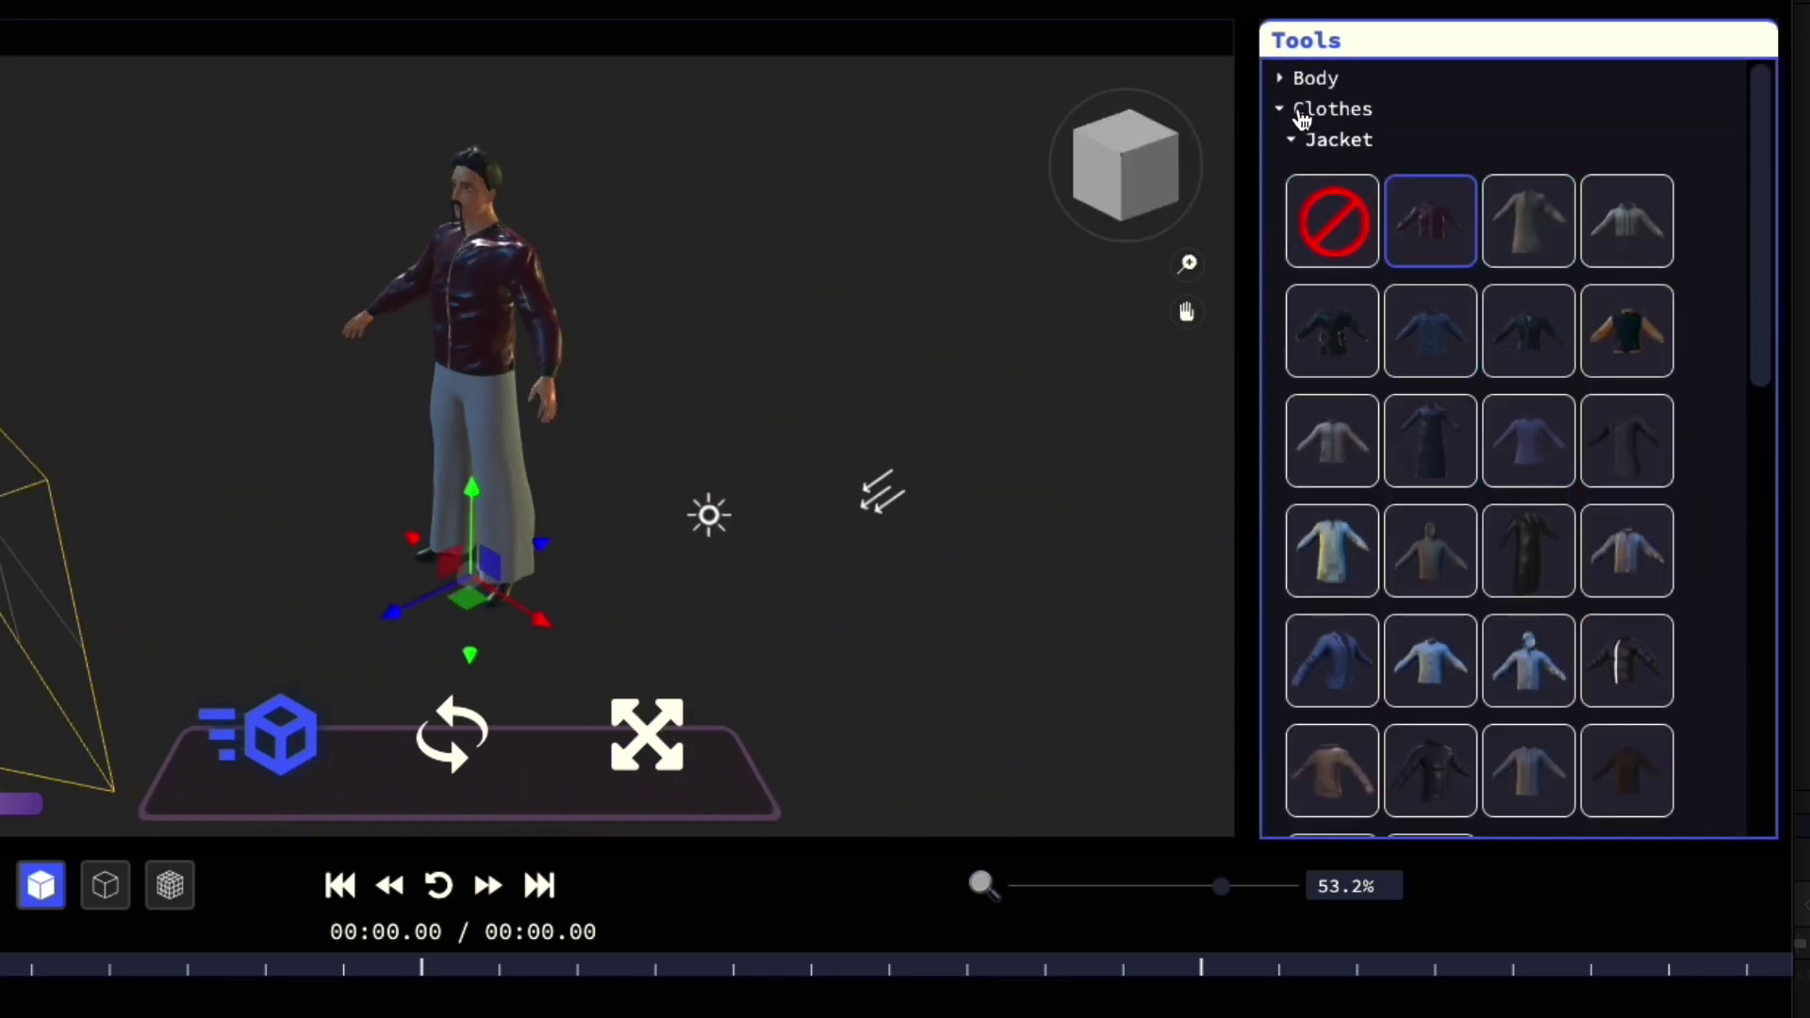
pyautogui.click(1308, 140)
# Add the 15.41-second Robot Hip Hop Dance from the Dance category to Bob.
pyautogui.click(1306, 108)
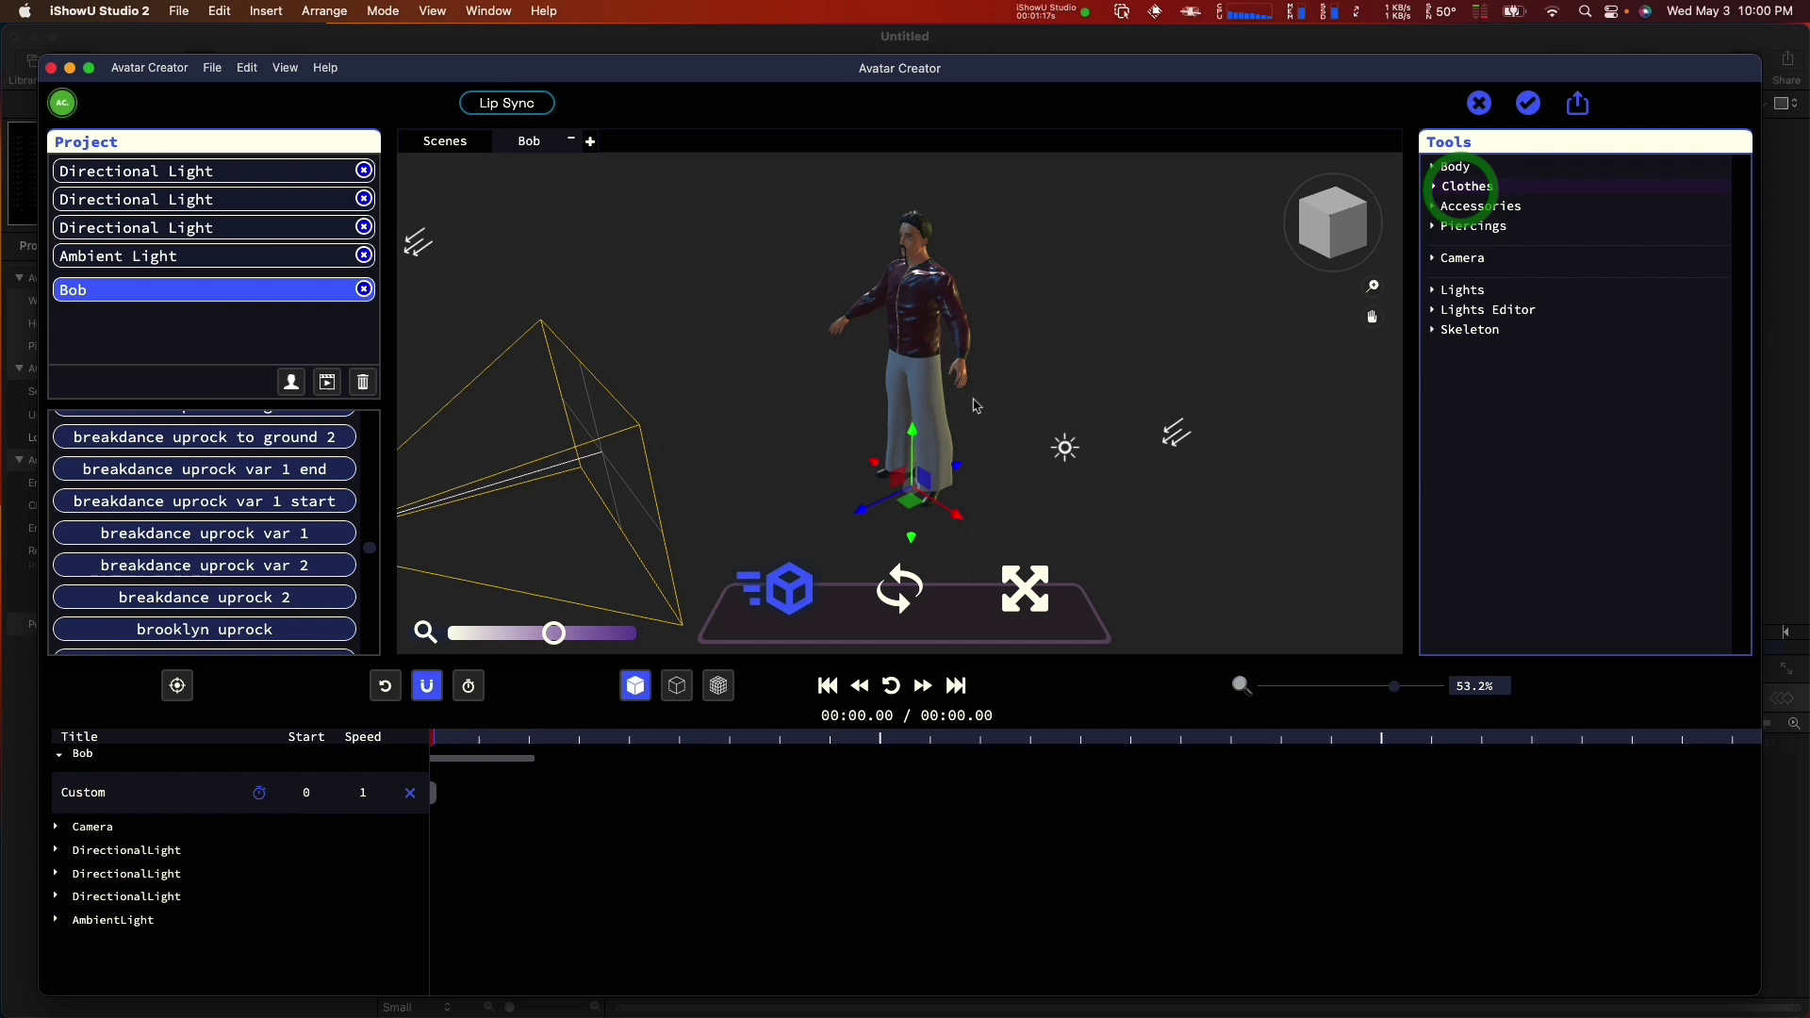
pyautogui.scroll(5, 311, 509)
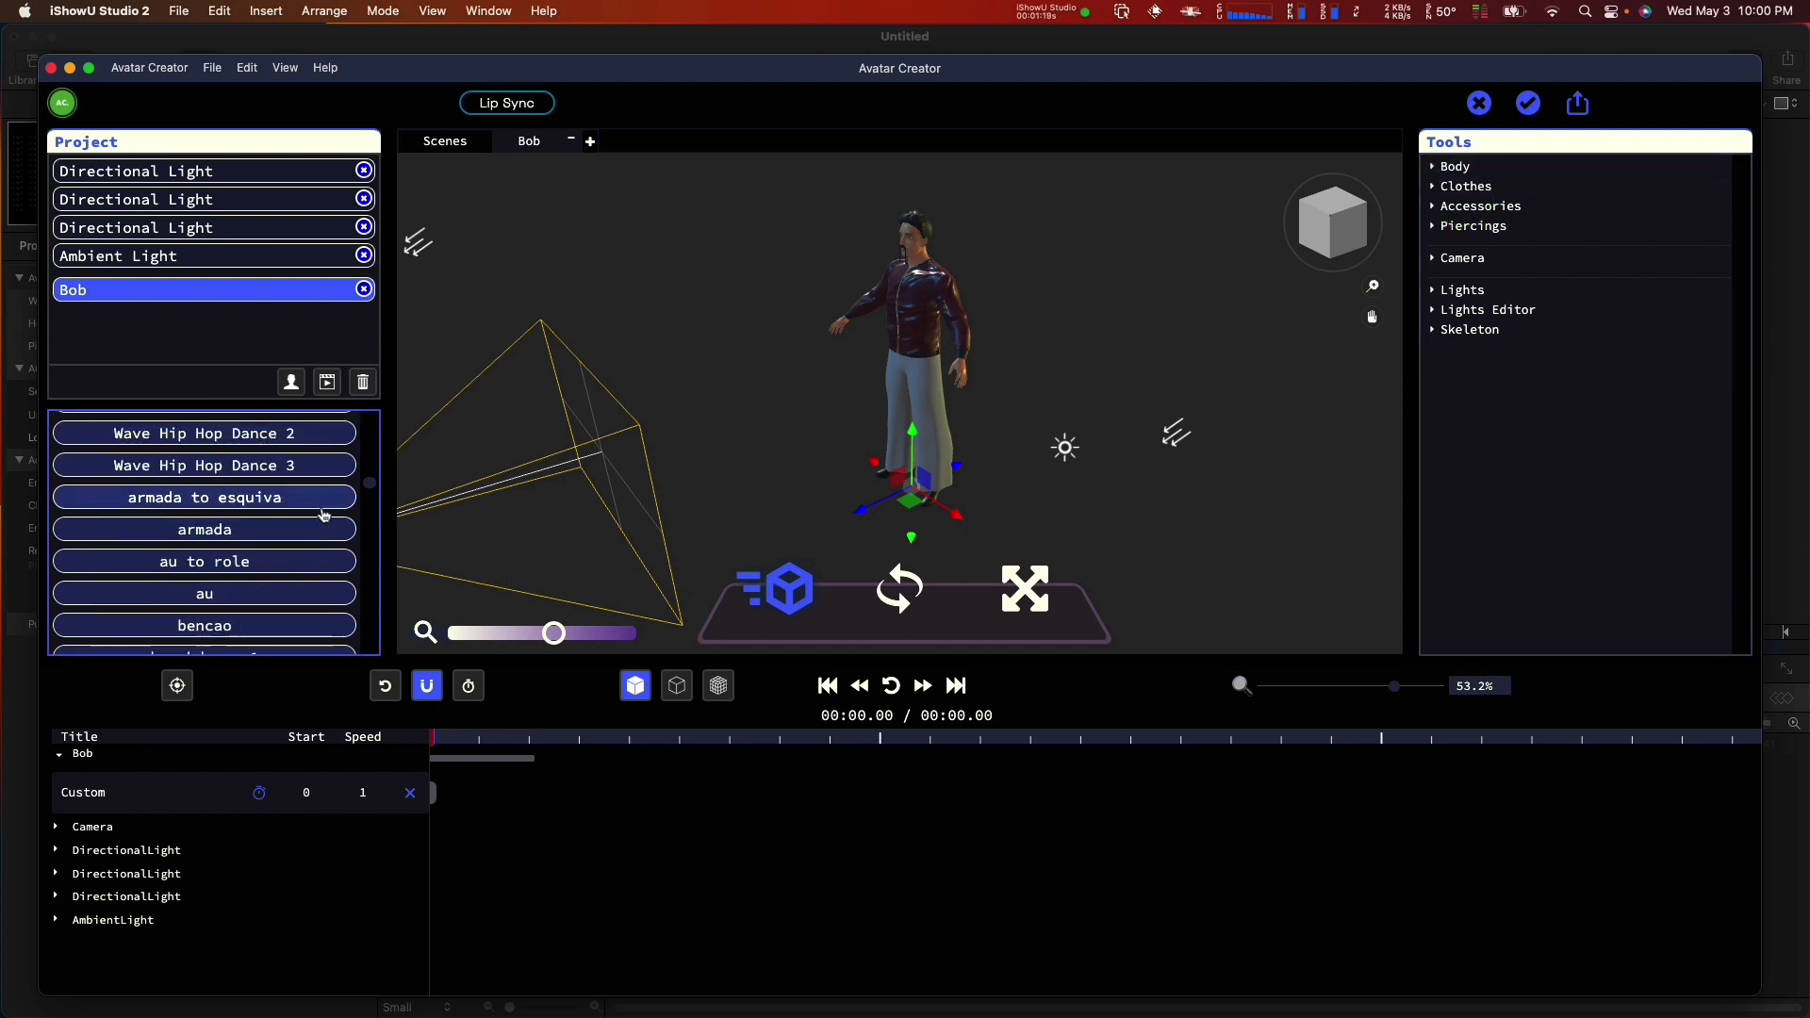
pyautogui.scroll(10, 283, 500)
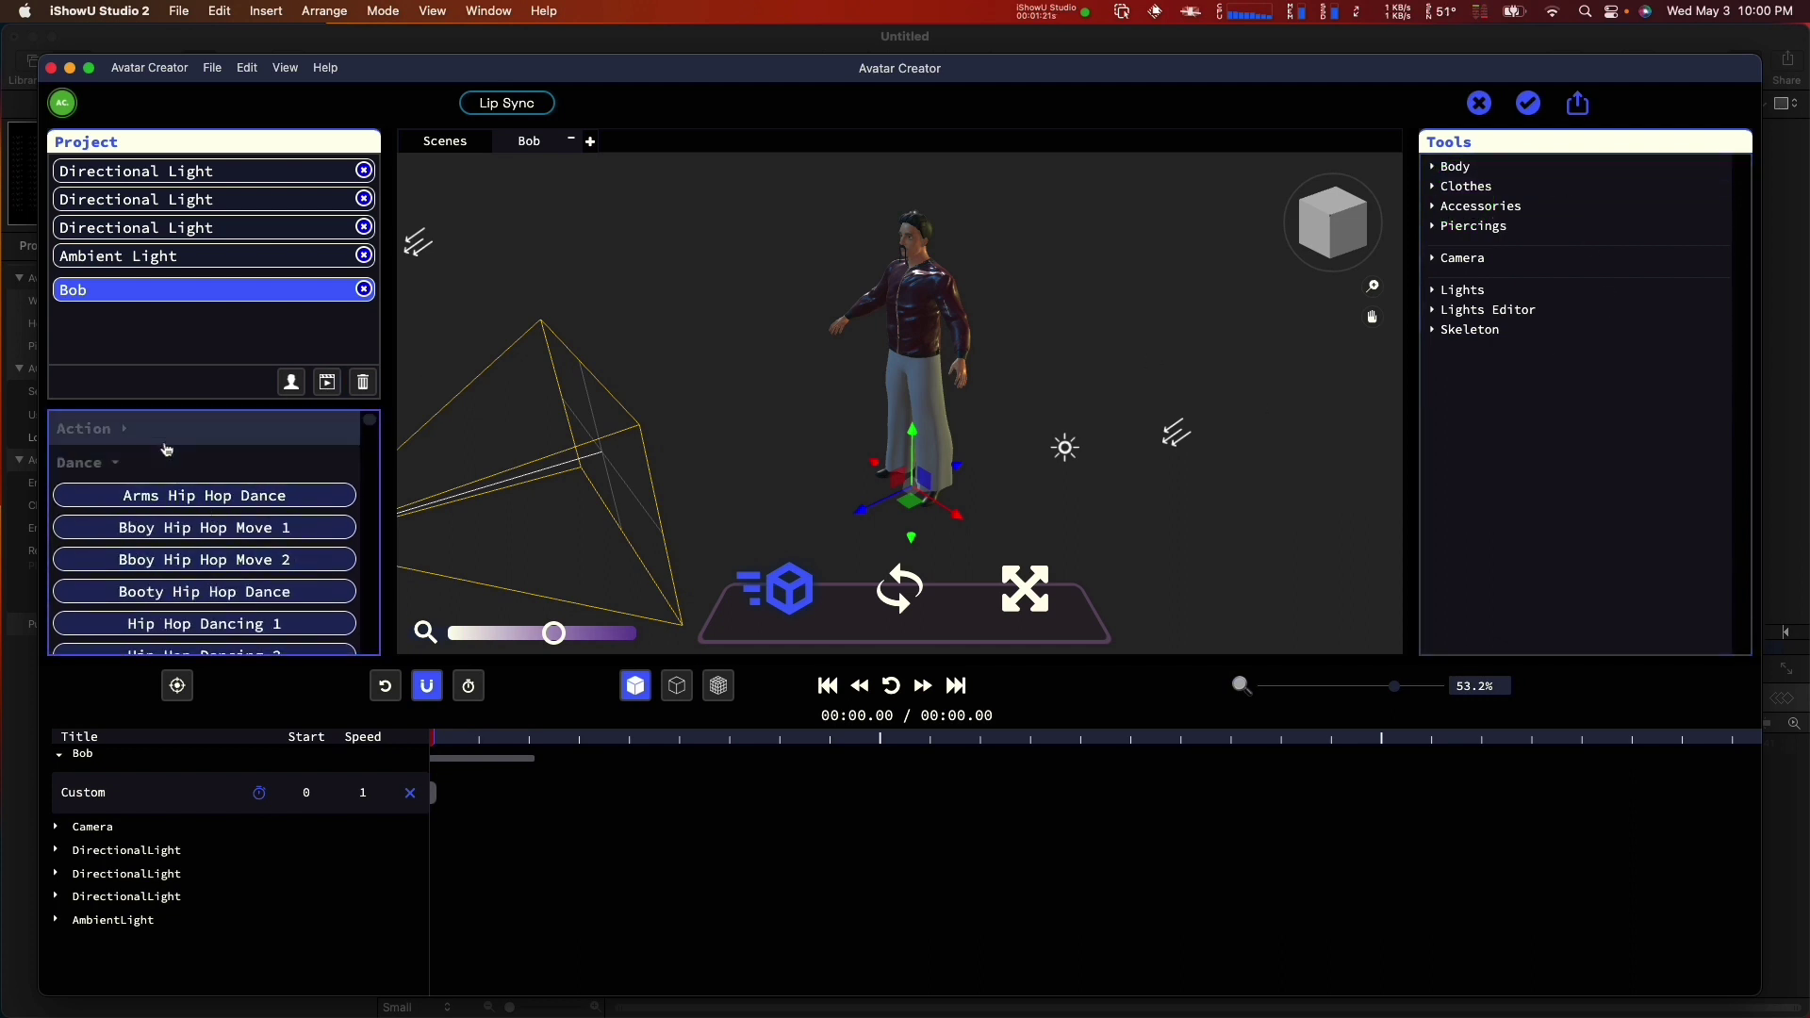
pyautogui.click(176, 460)
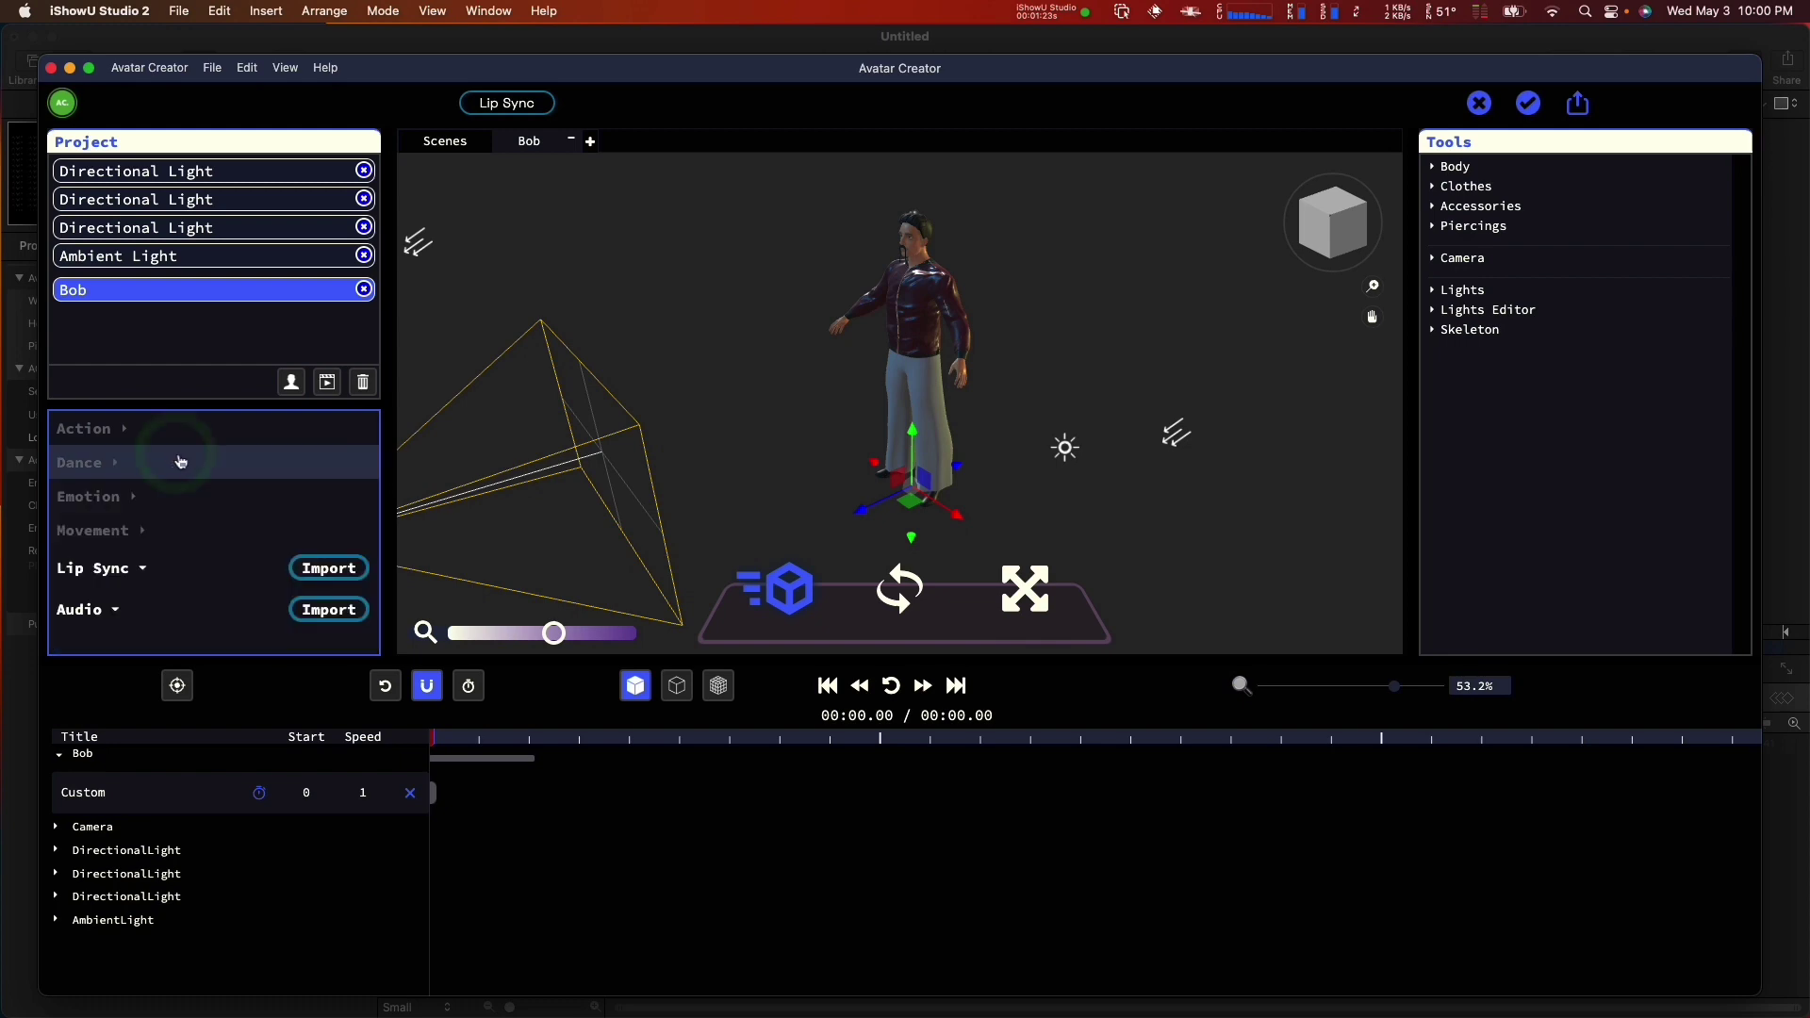
pyautogui.click(265, 469)
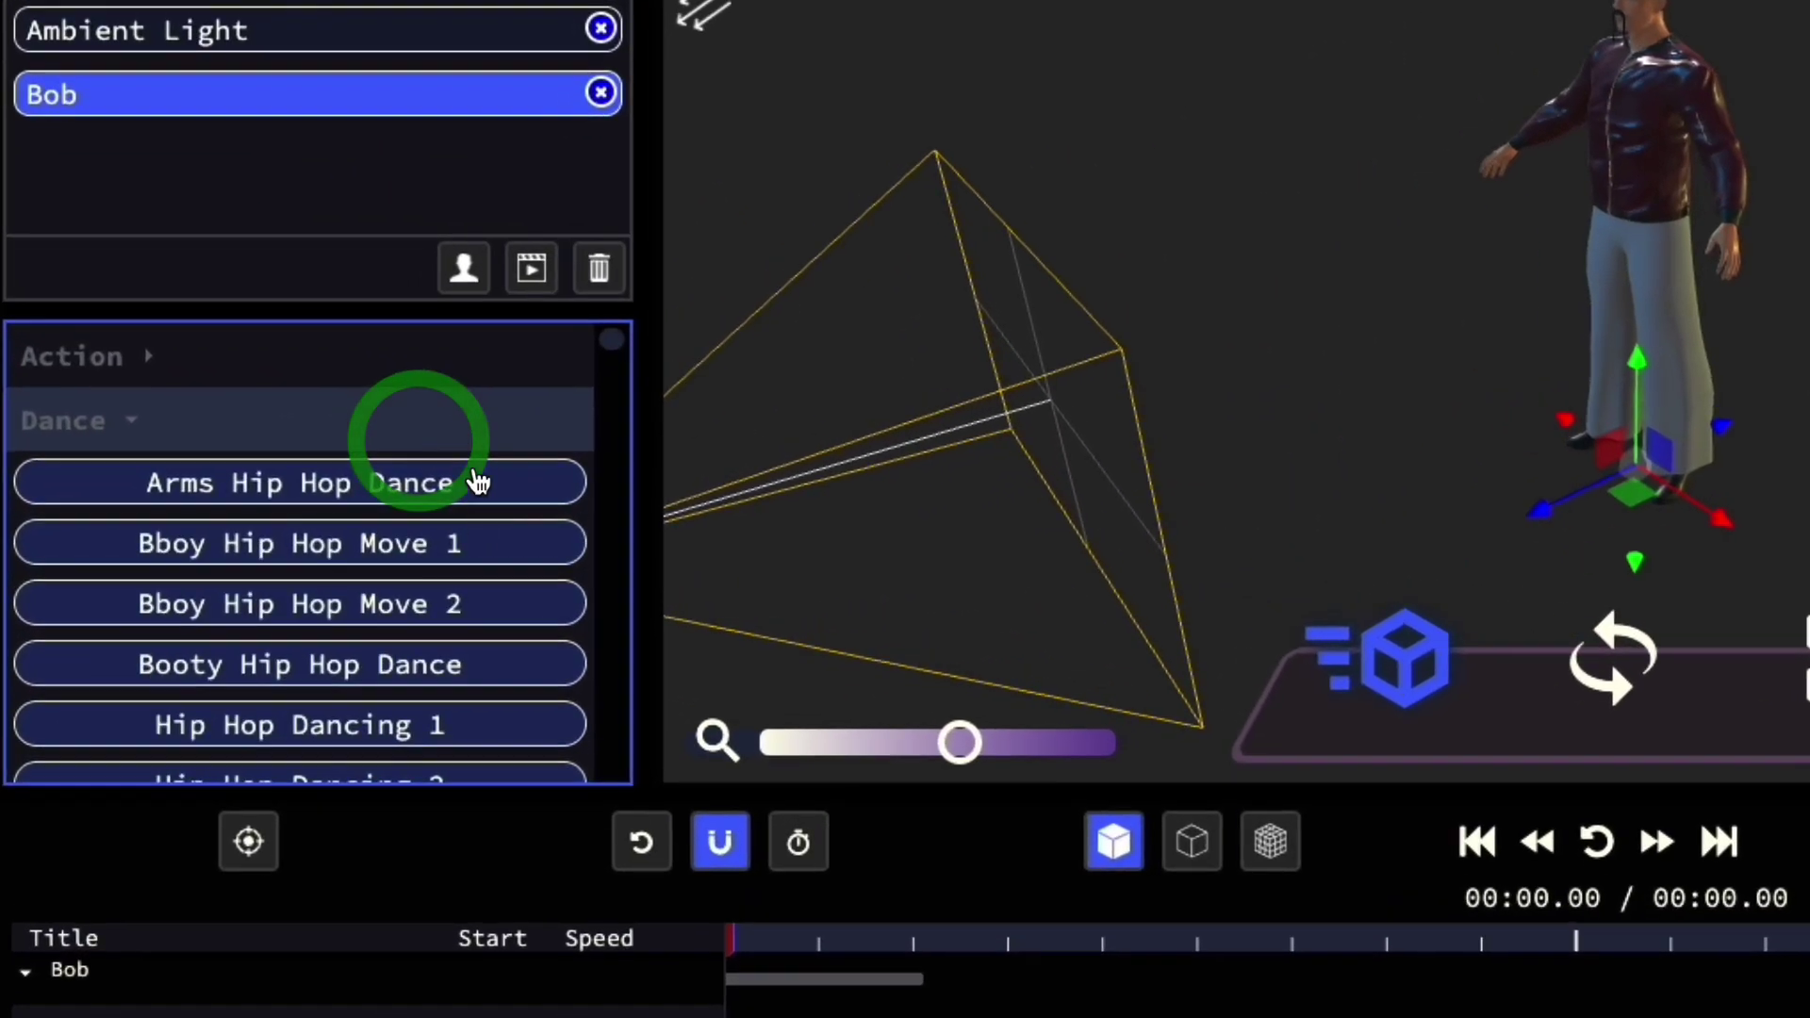
pyautogui.scroll(-10, 354, 596)
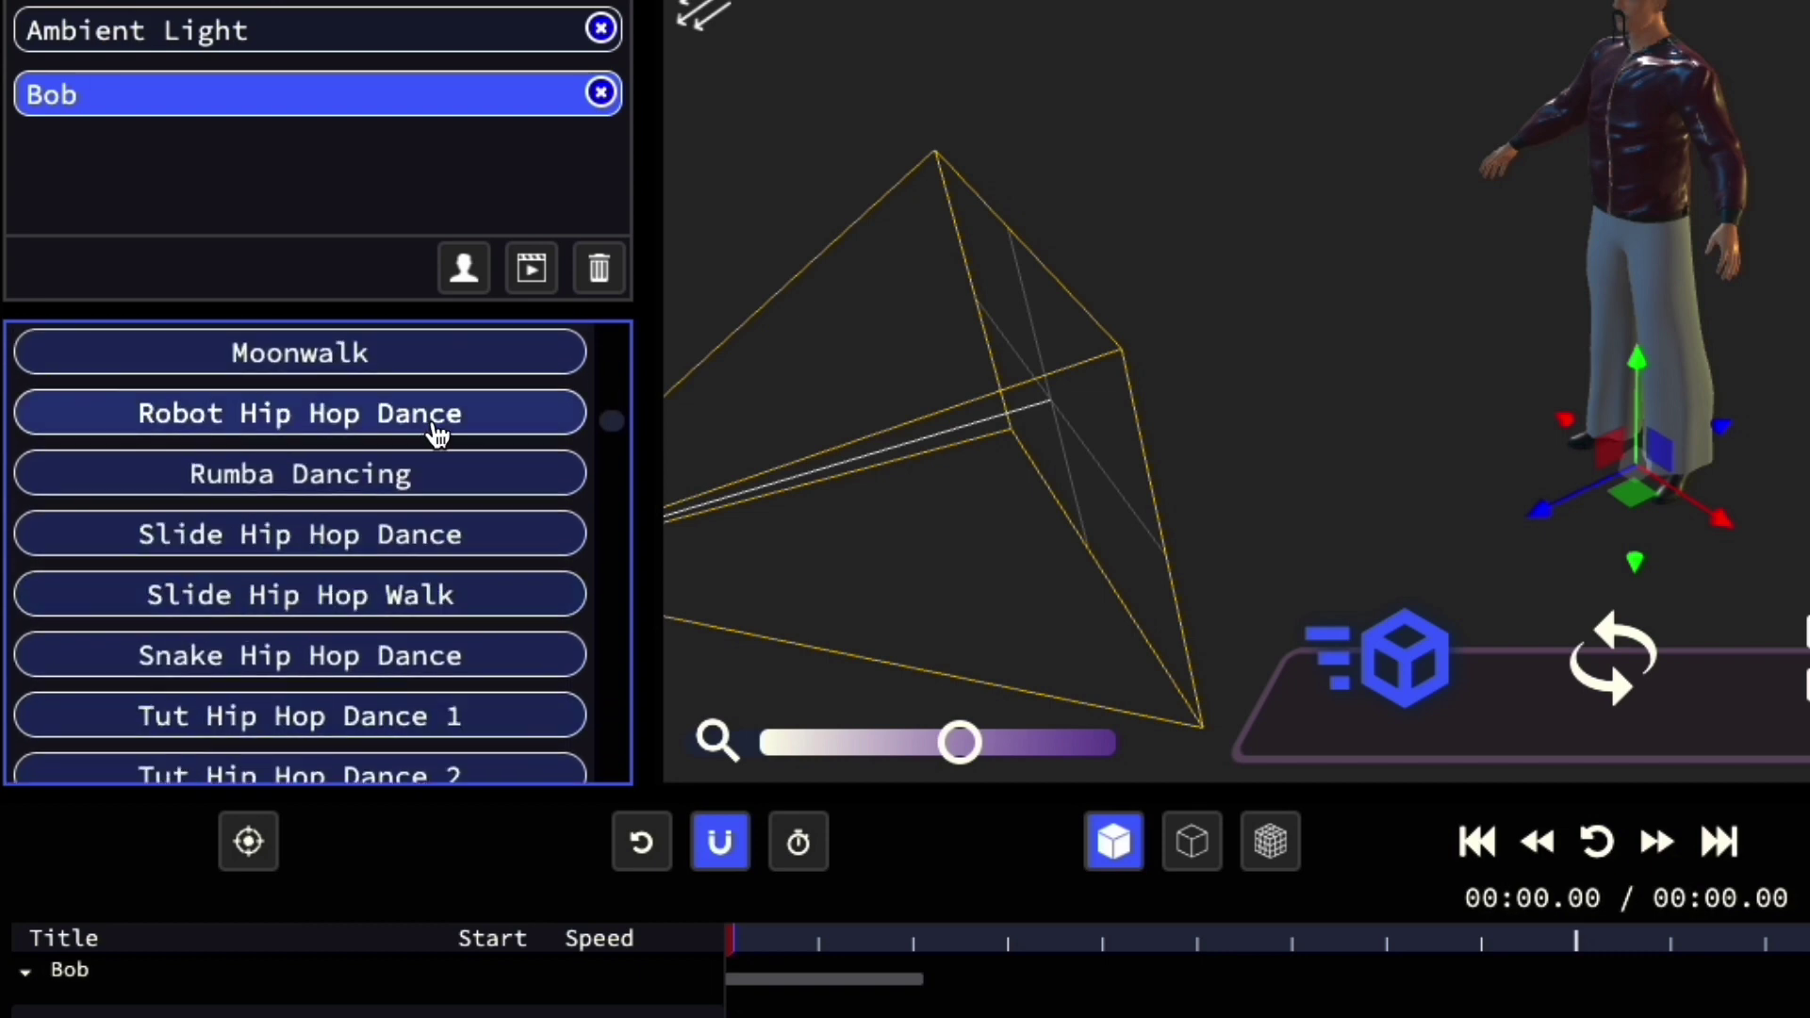
pyautogui.click(436, 432)
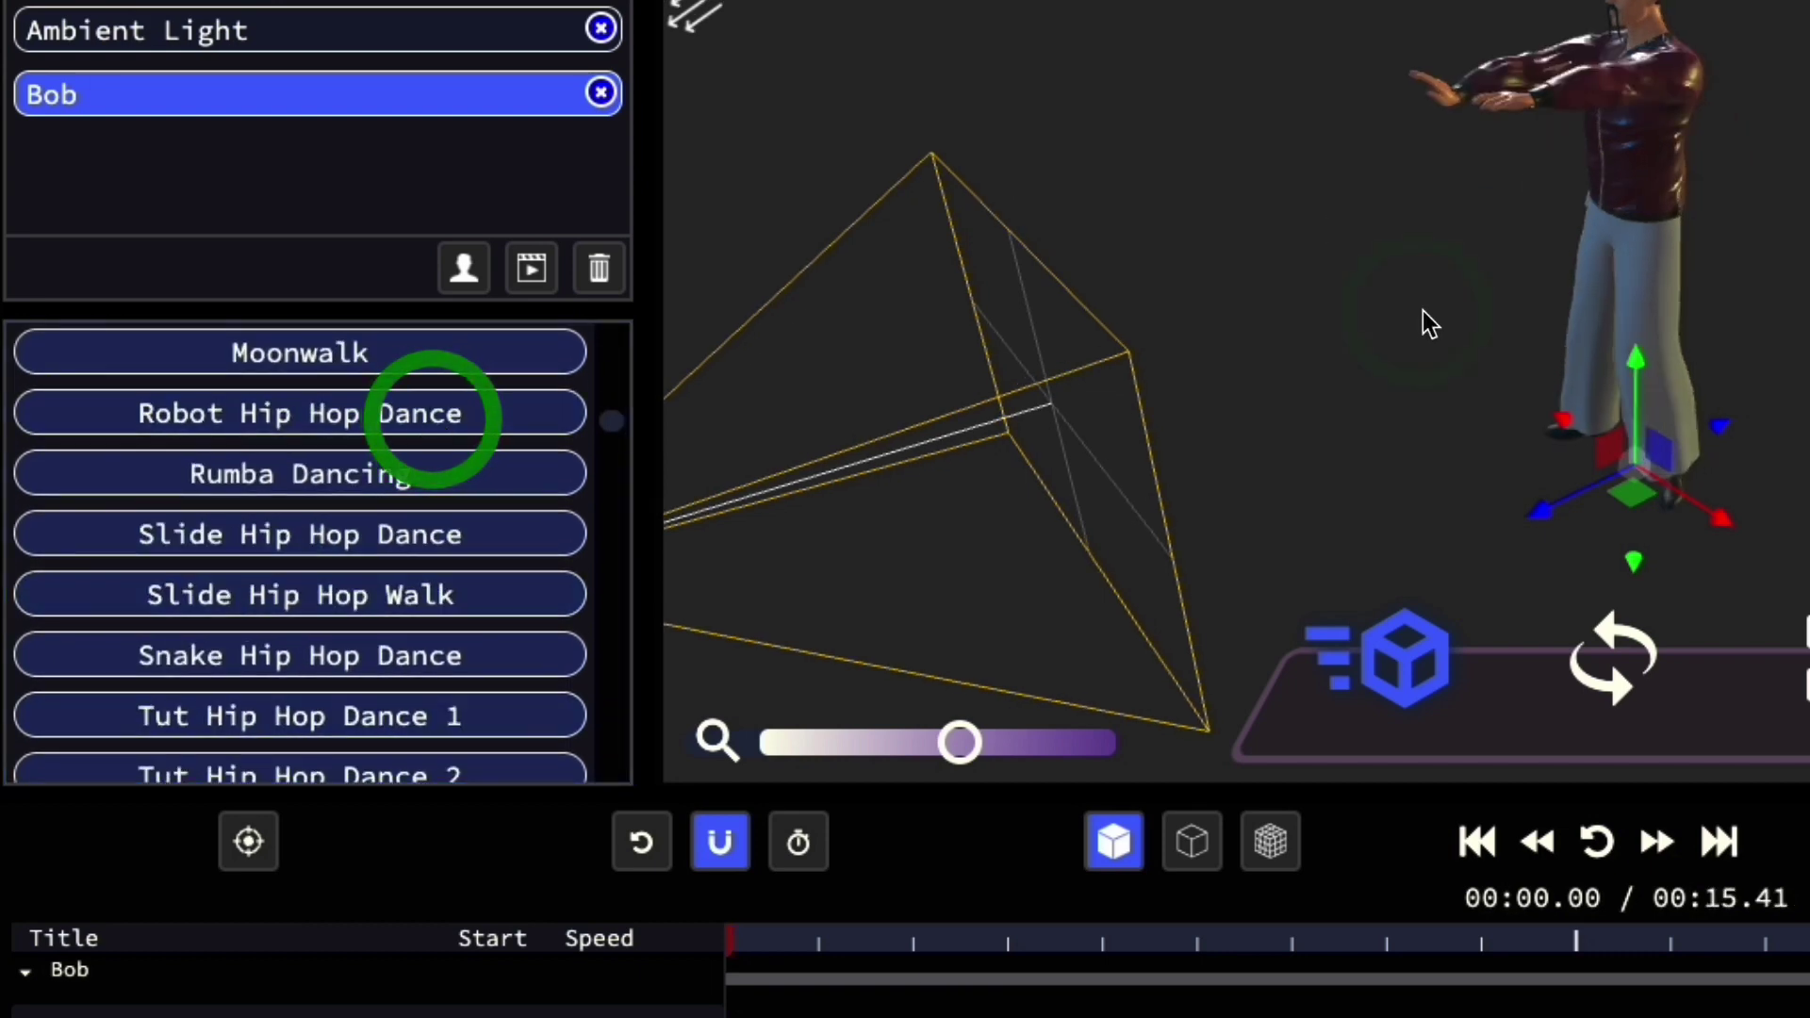
pyautogui.moveTo(1419, 316); pyautogui.dragTo(1634, 300)
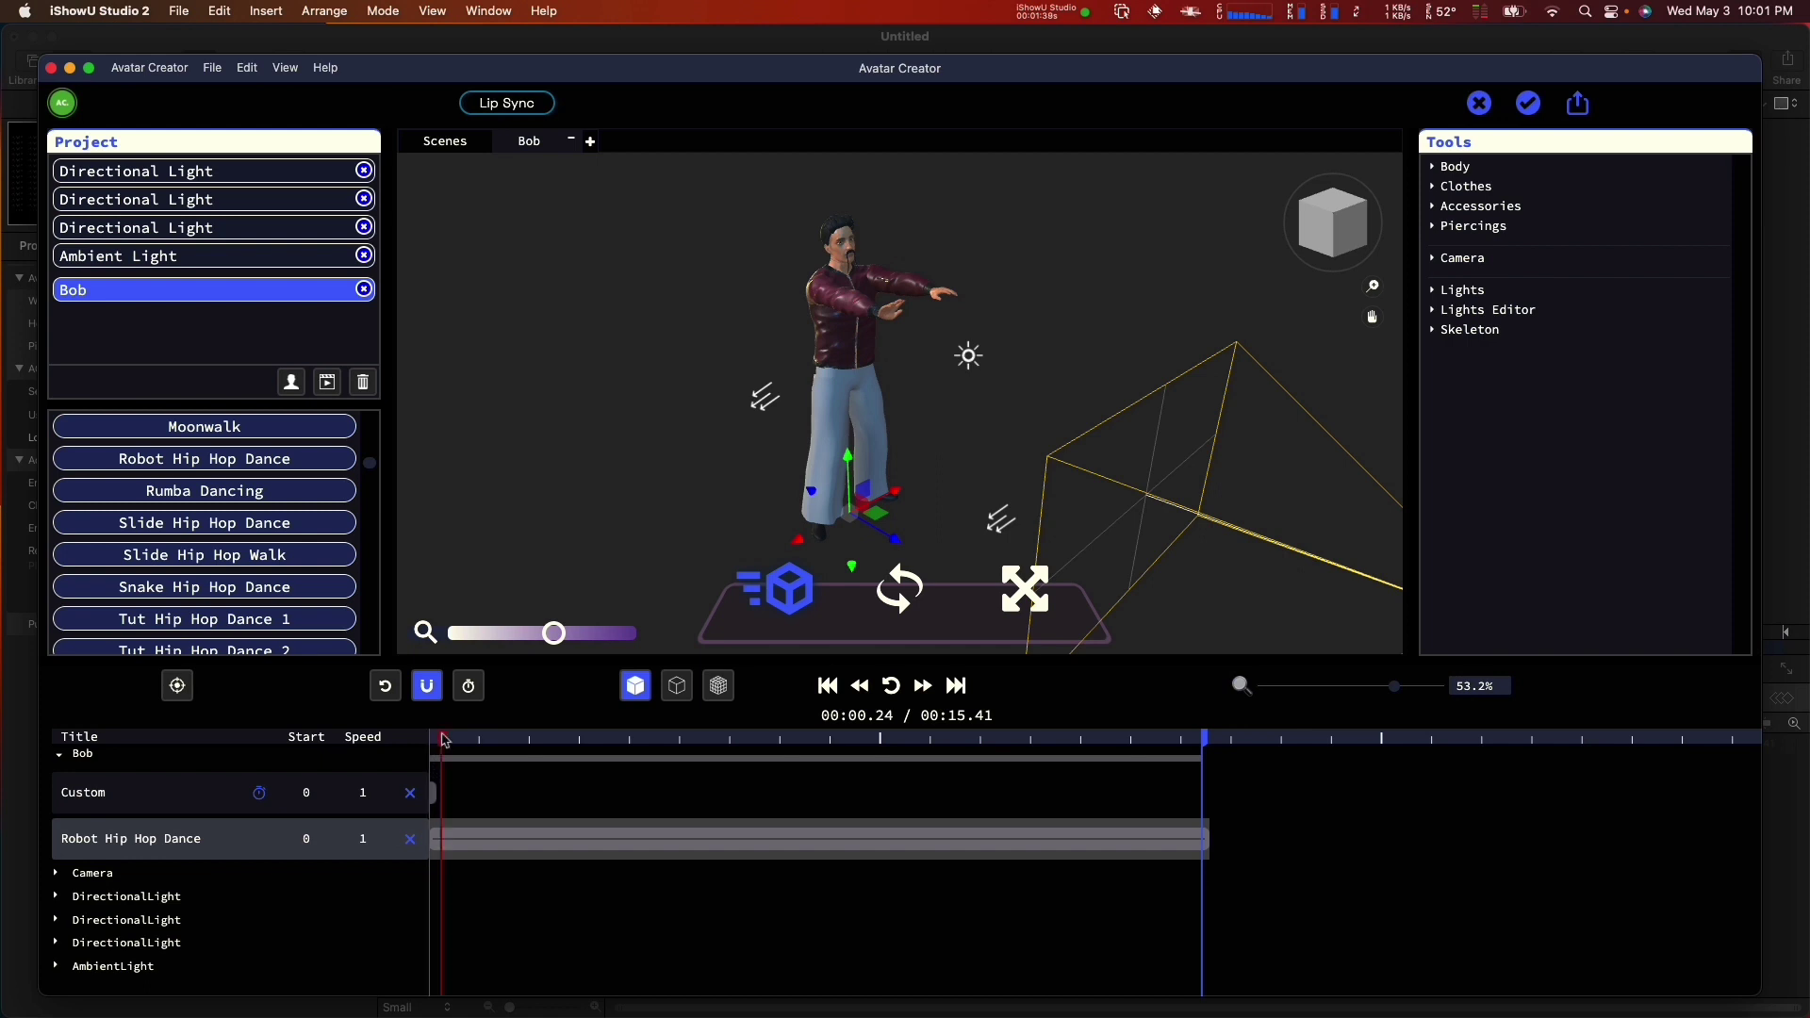
# Scrub the dance, rewind, play it through and pause about 6.9 seconds in.
pyautogui.moveTo(443, 740); pyautogui.dragTo(539, 740)
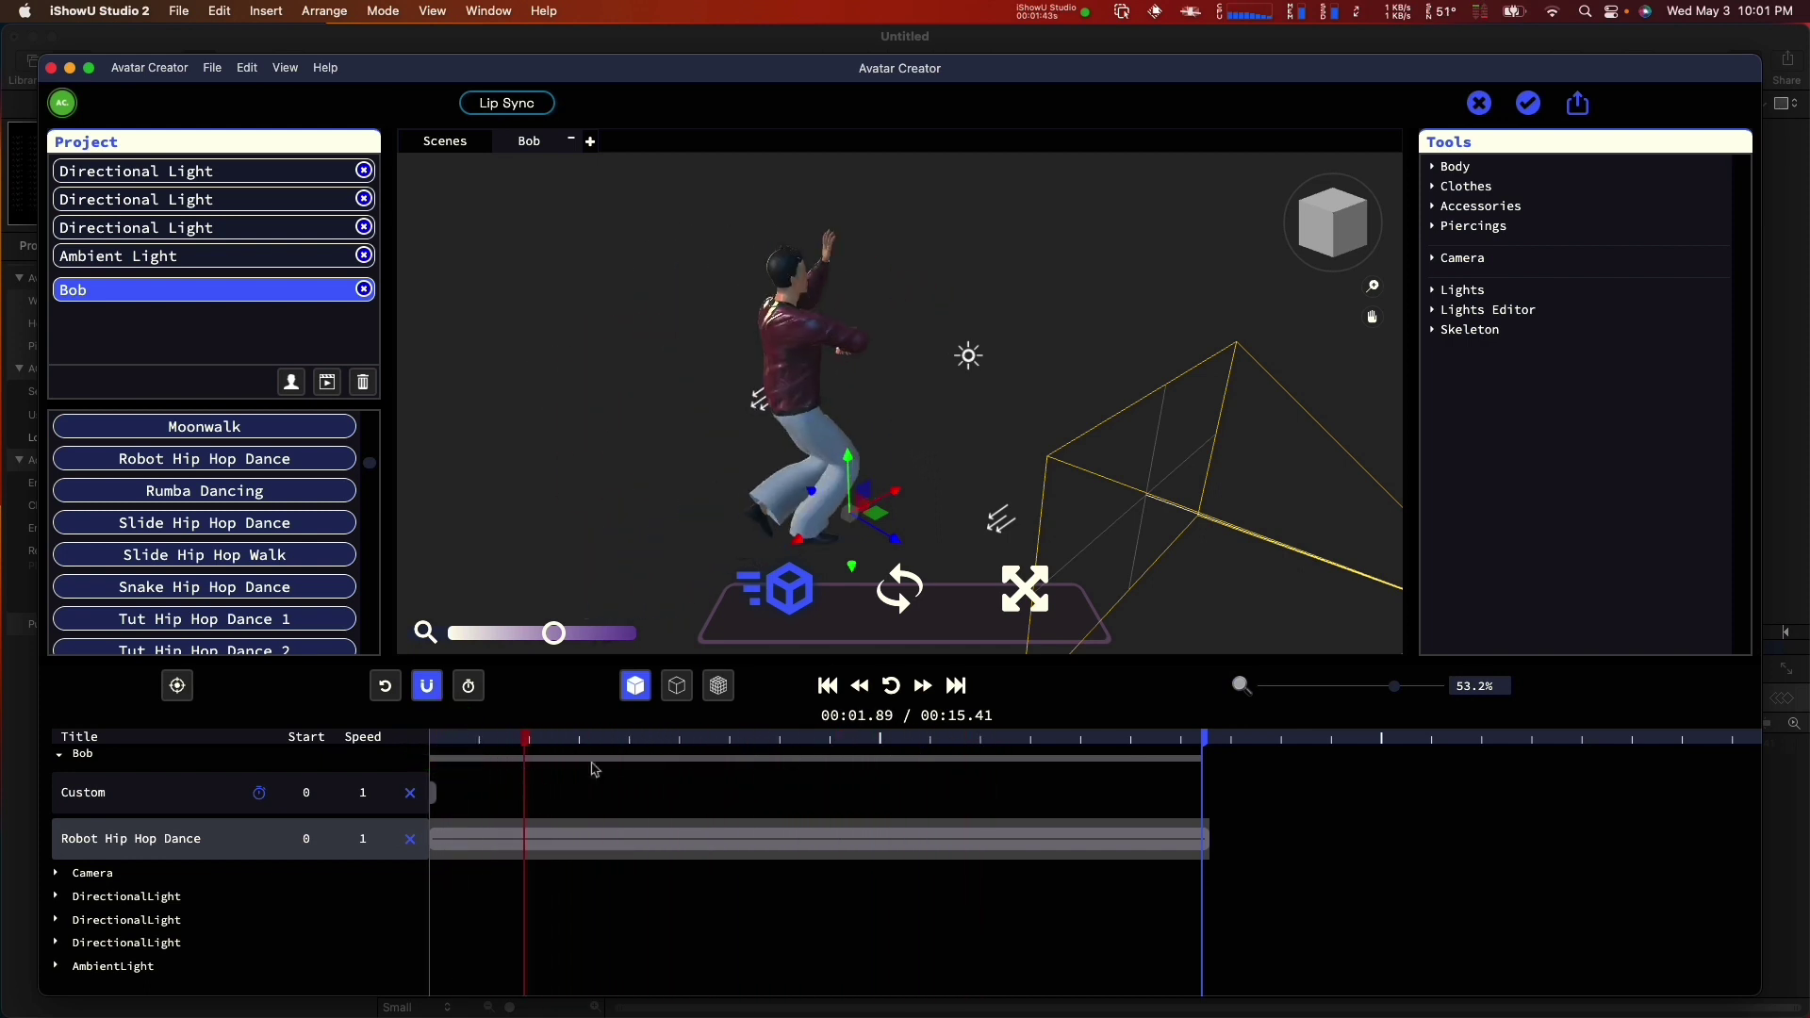
pyautogui.click(858, 687)
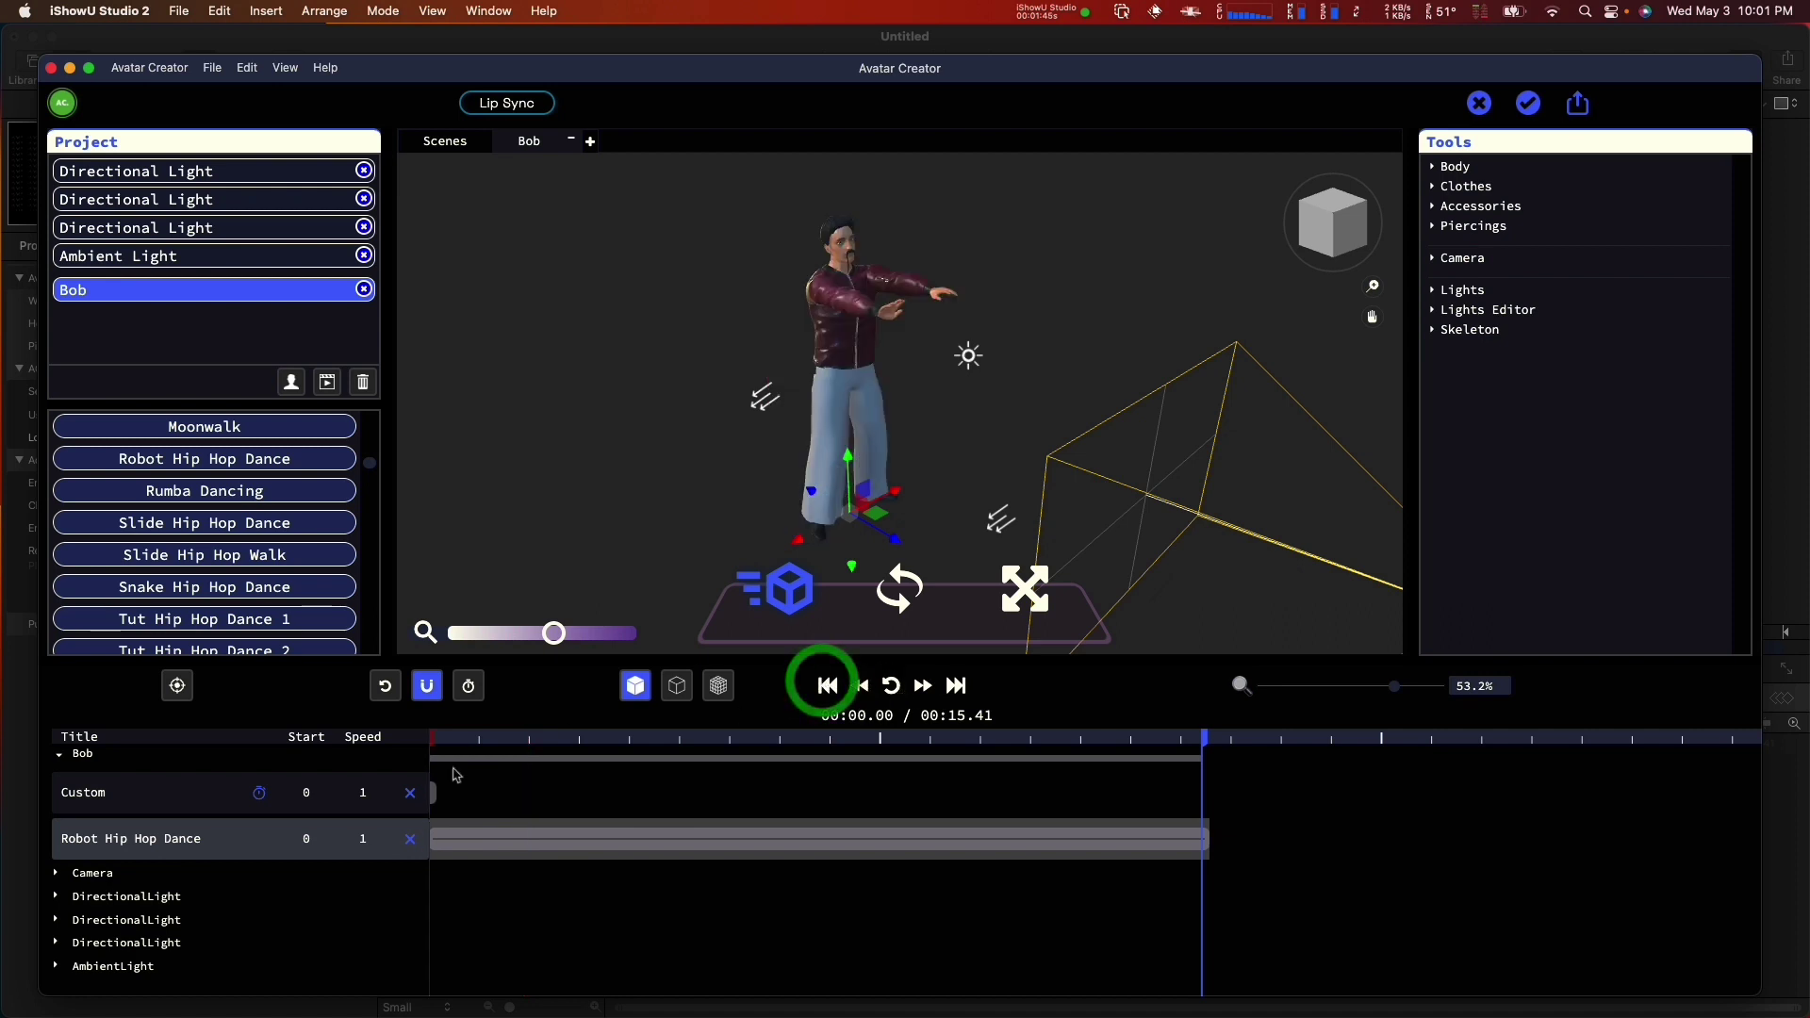
pyautogui.click(891, 686)
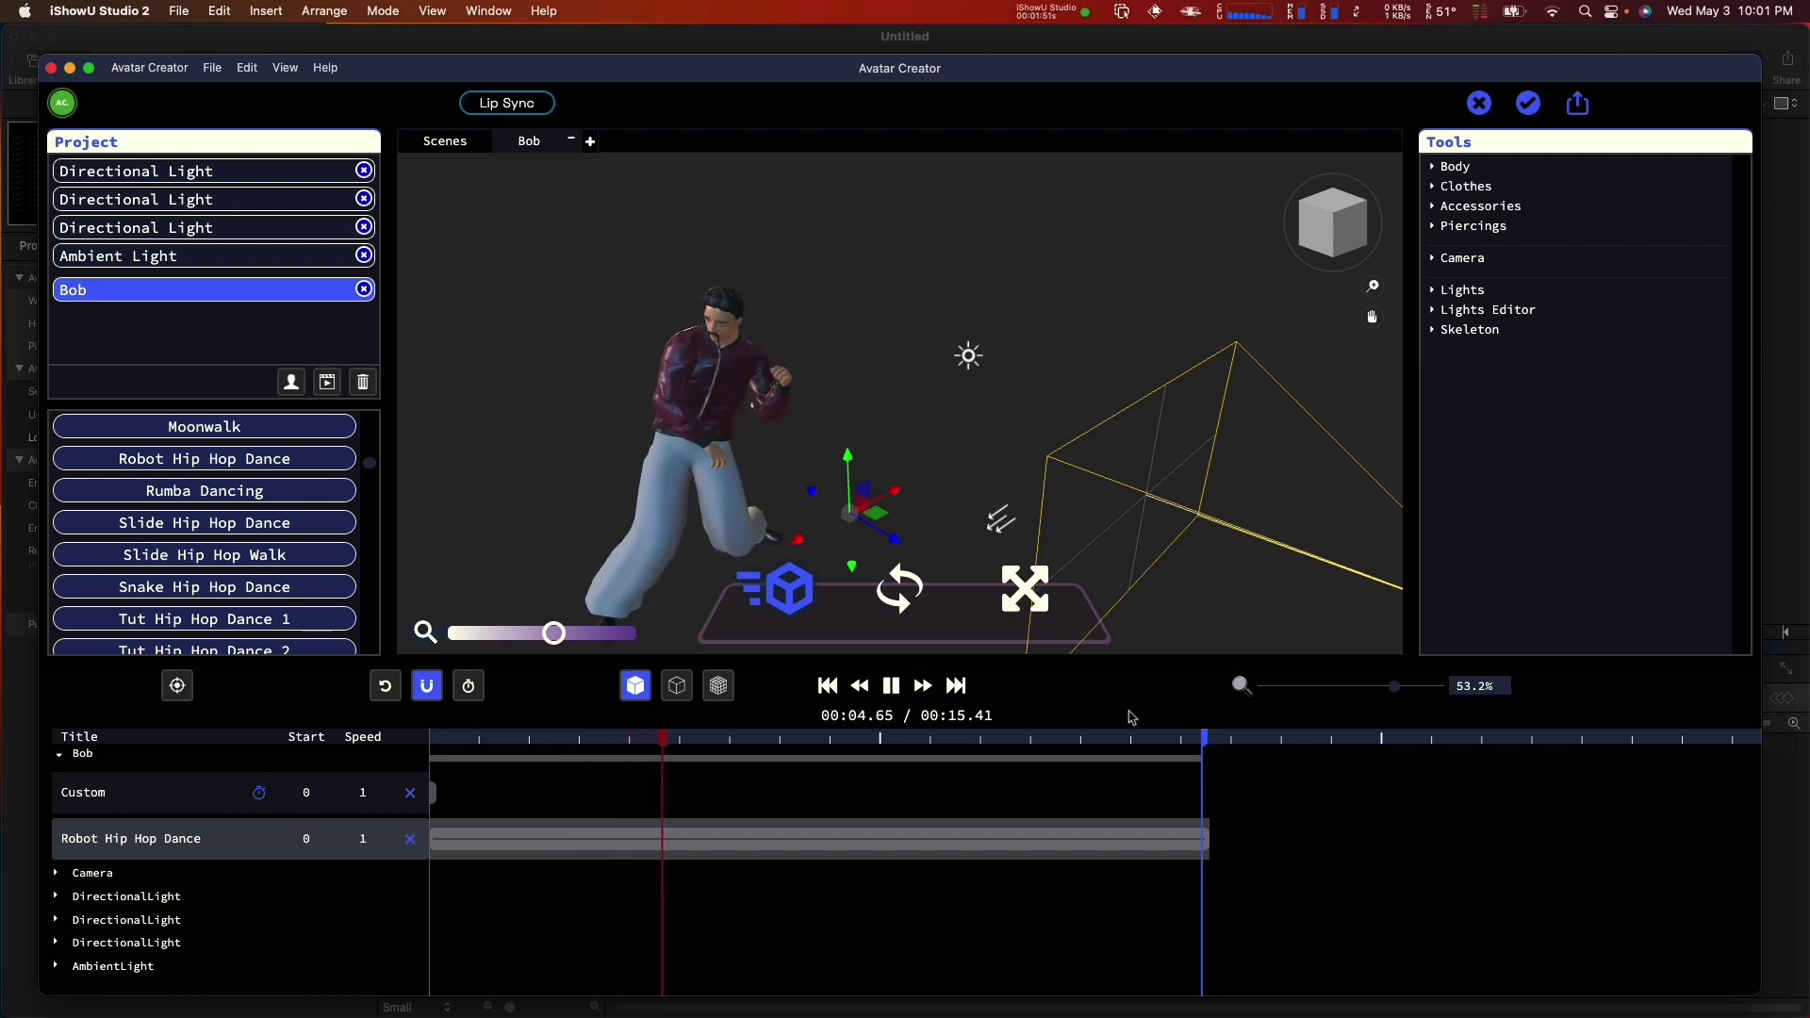
pyautogui.click(891, 685)
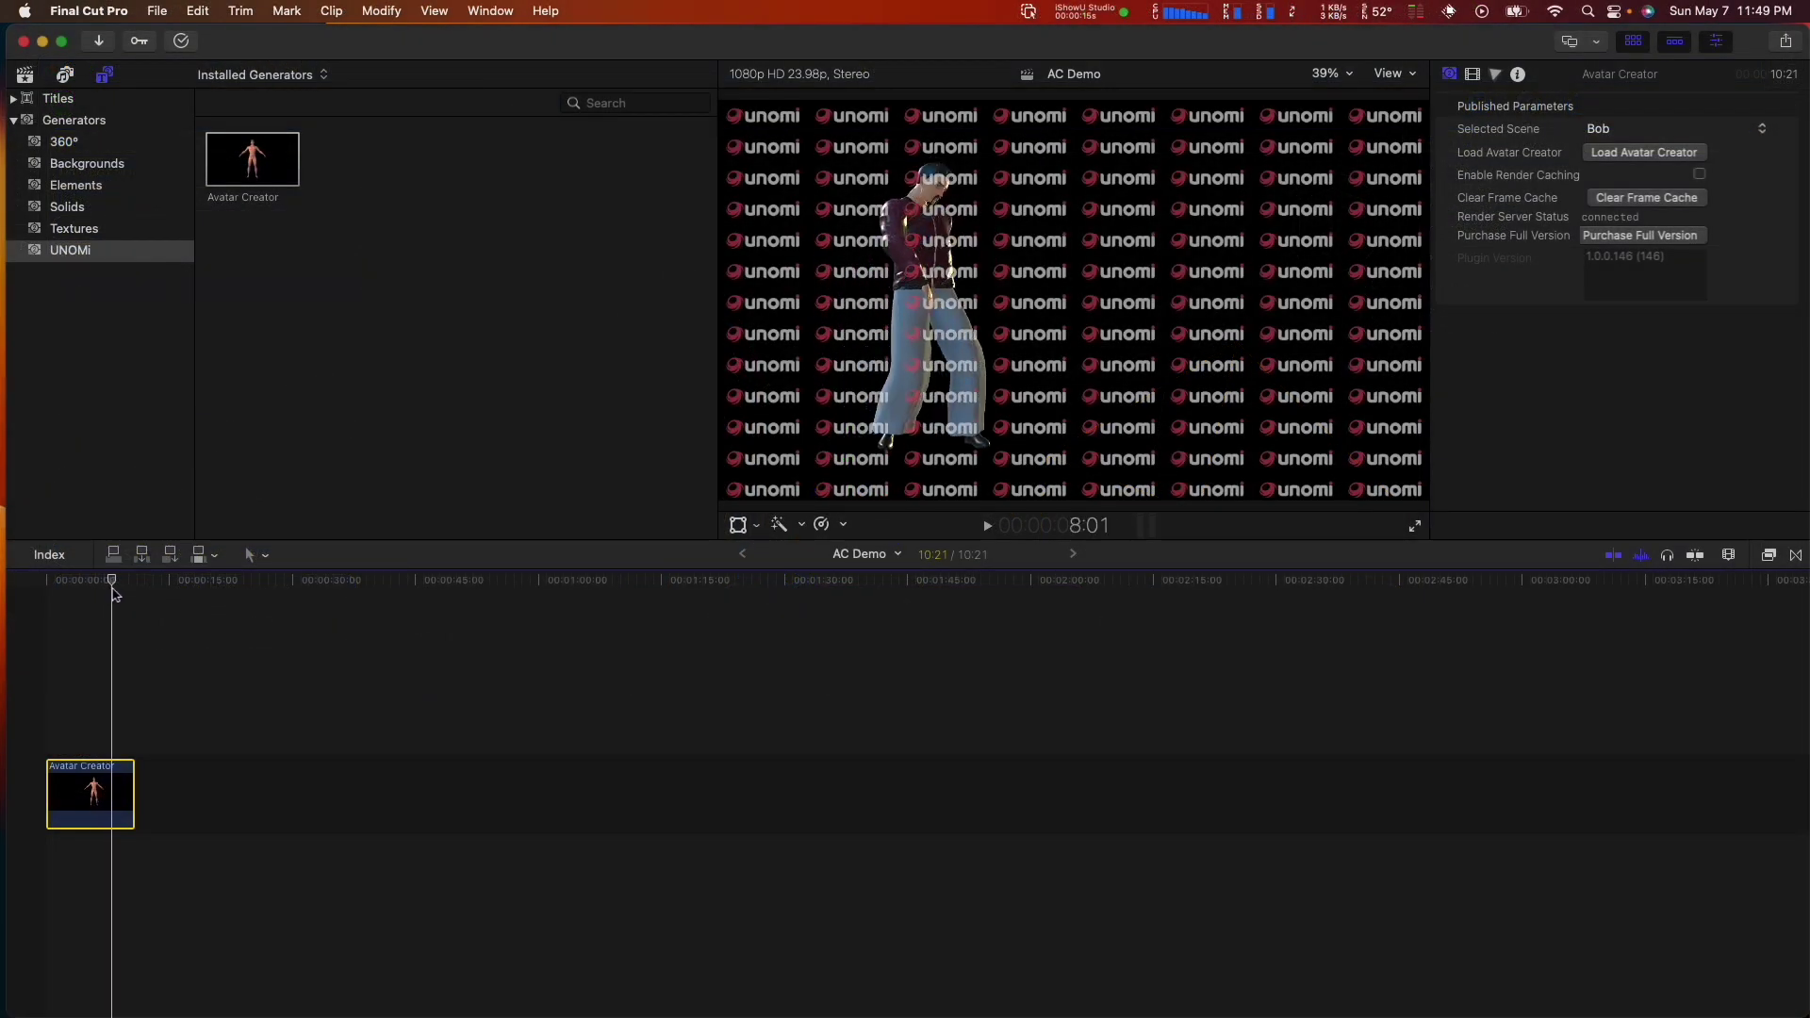
# Scrub the Final Cut Pro timeline from the start to about six seconds to see Bob dancing.
pyautogui.click(55, 581)
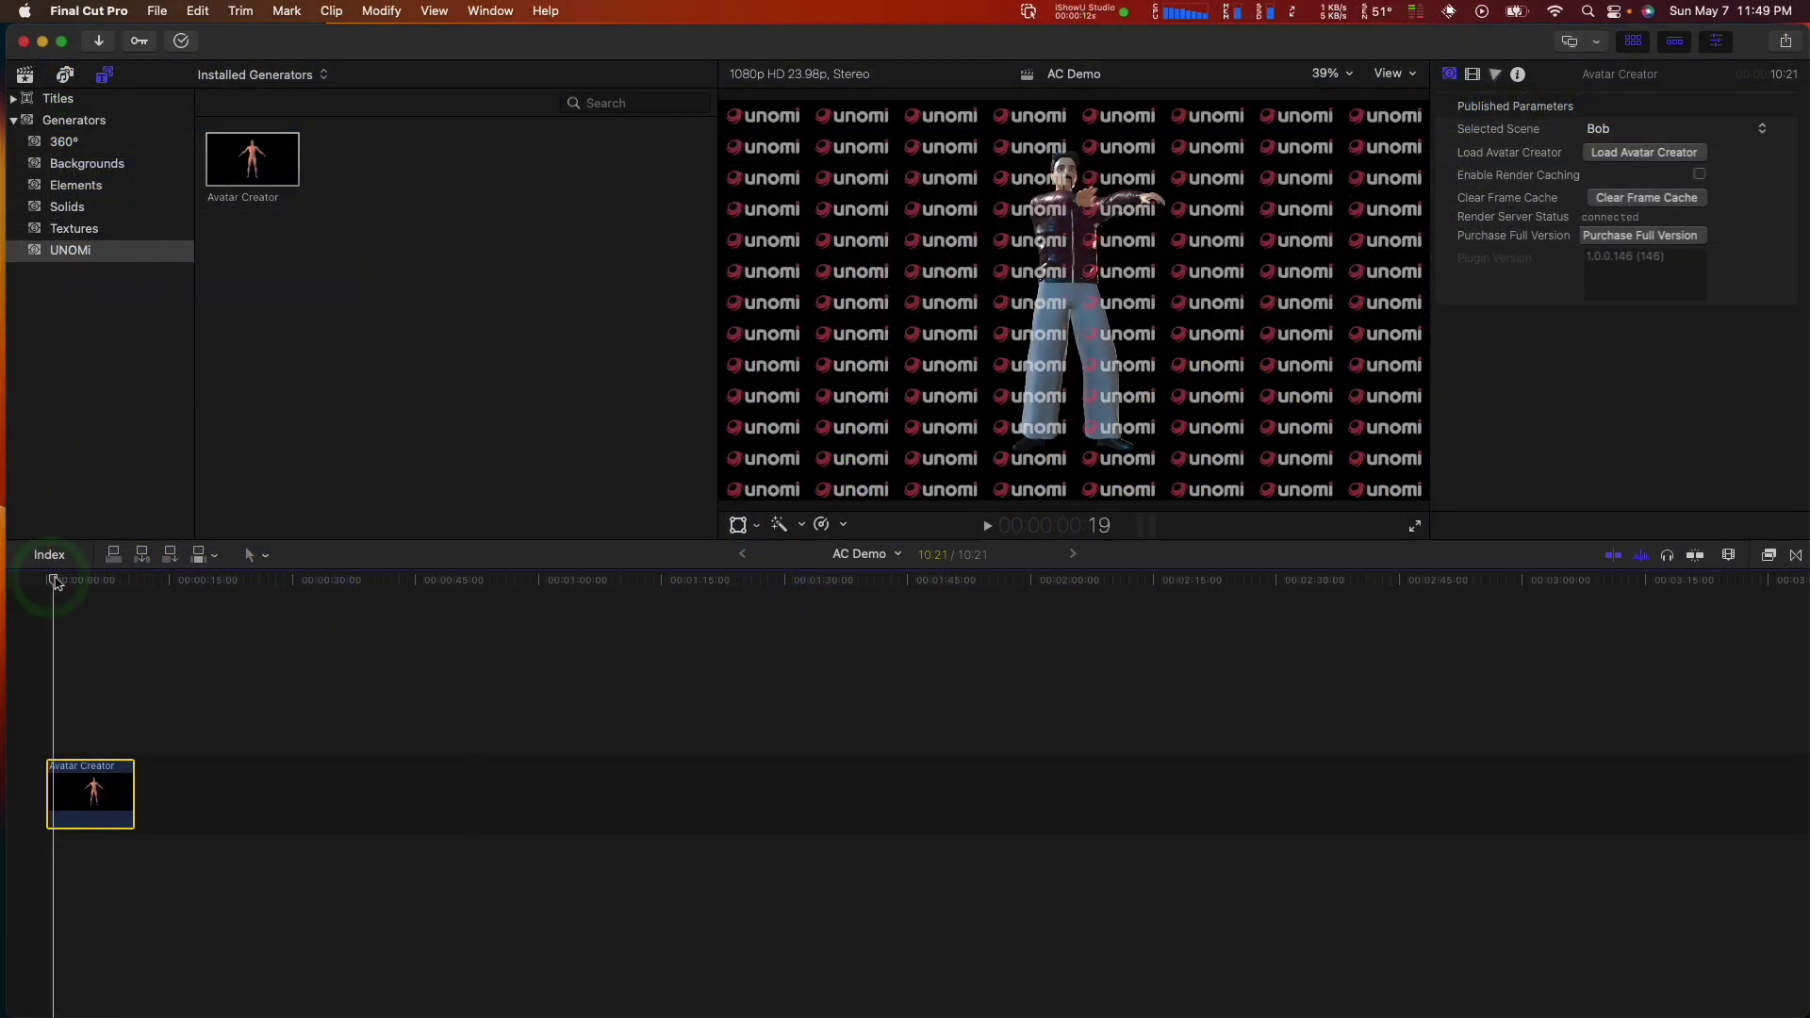
pyautogui.moveTo(55, 581); pyautogui.dragTo(110, 593)
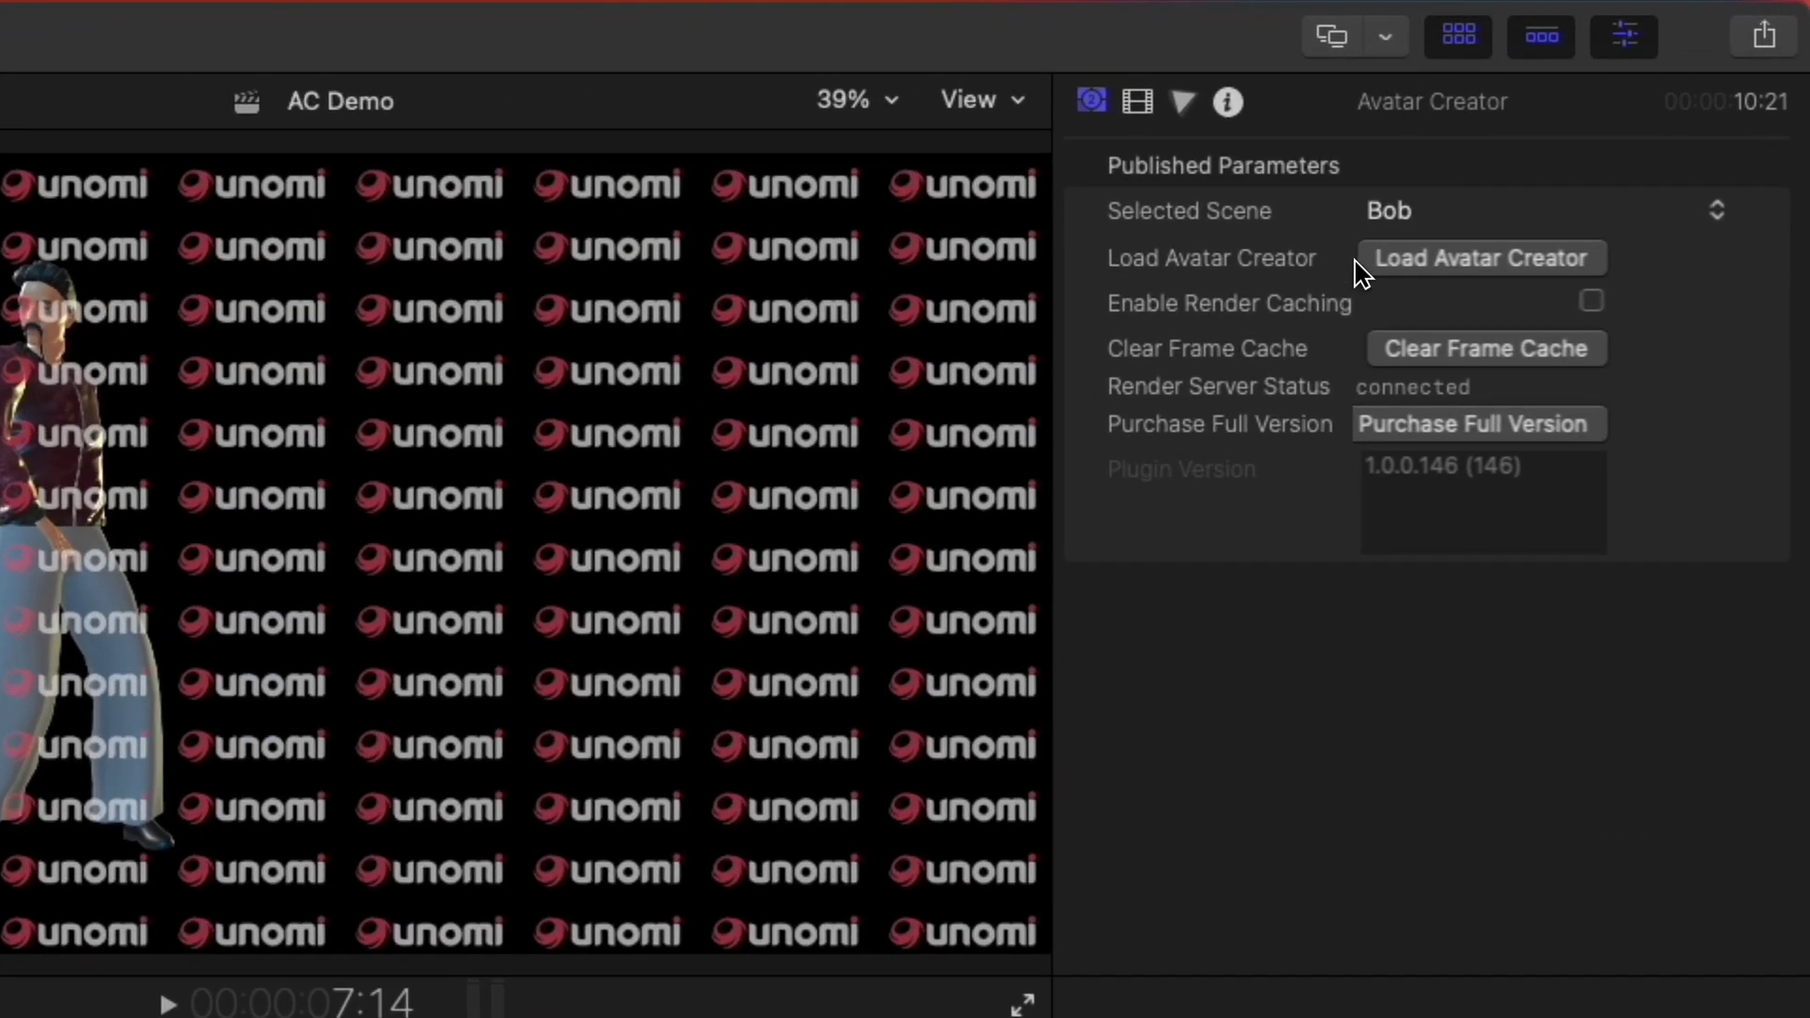
pyautogui.click(1435, 230)
pyautogui.click(1442, 218)
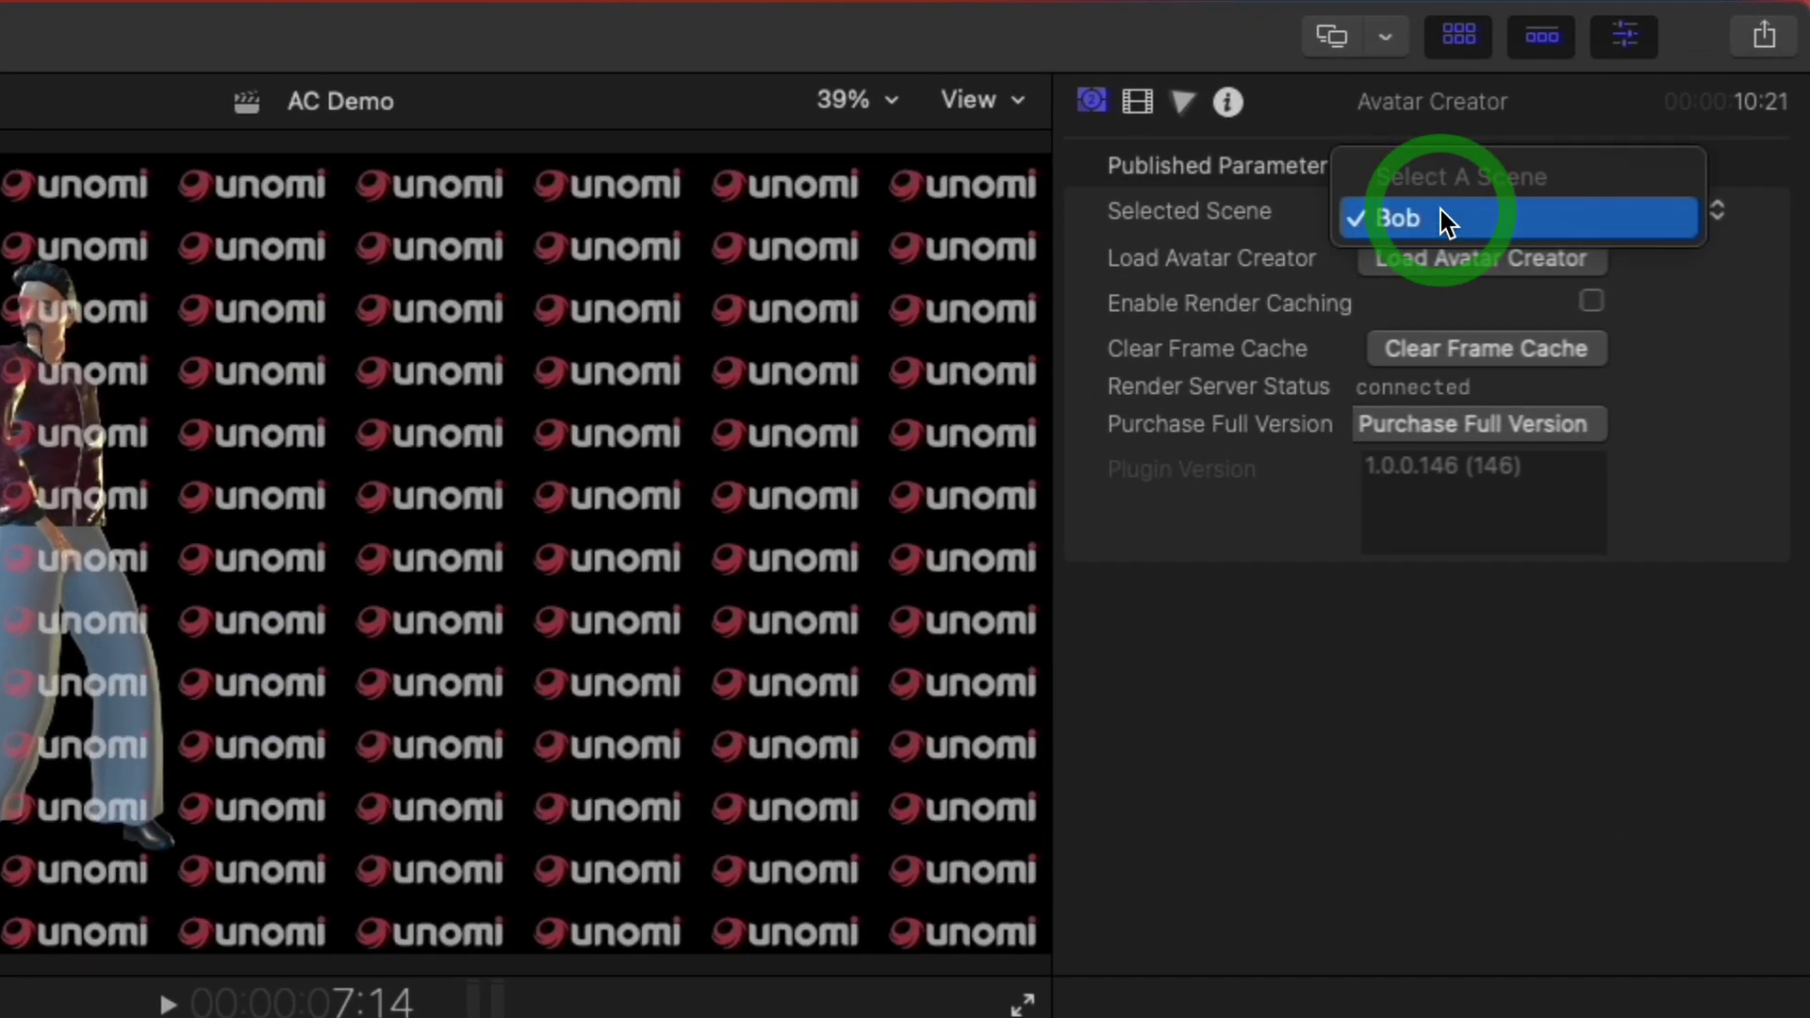
pyautogui.click(1281, 217)
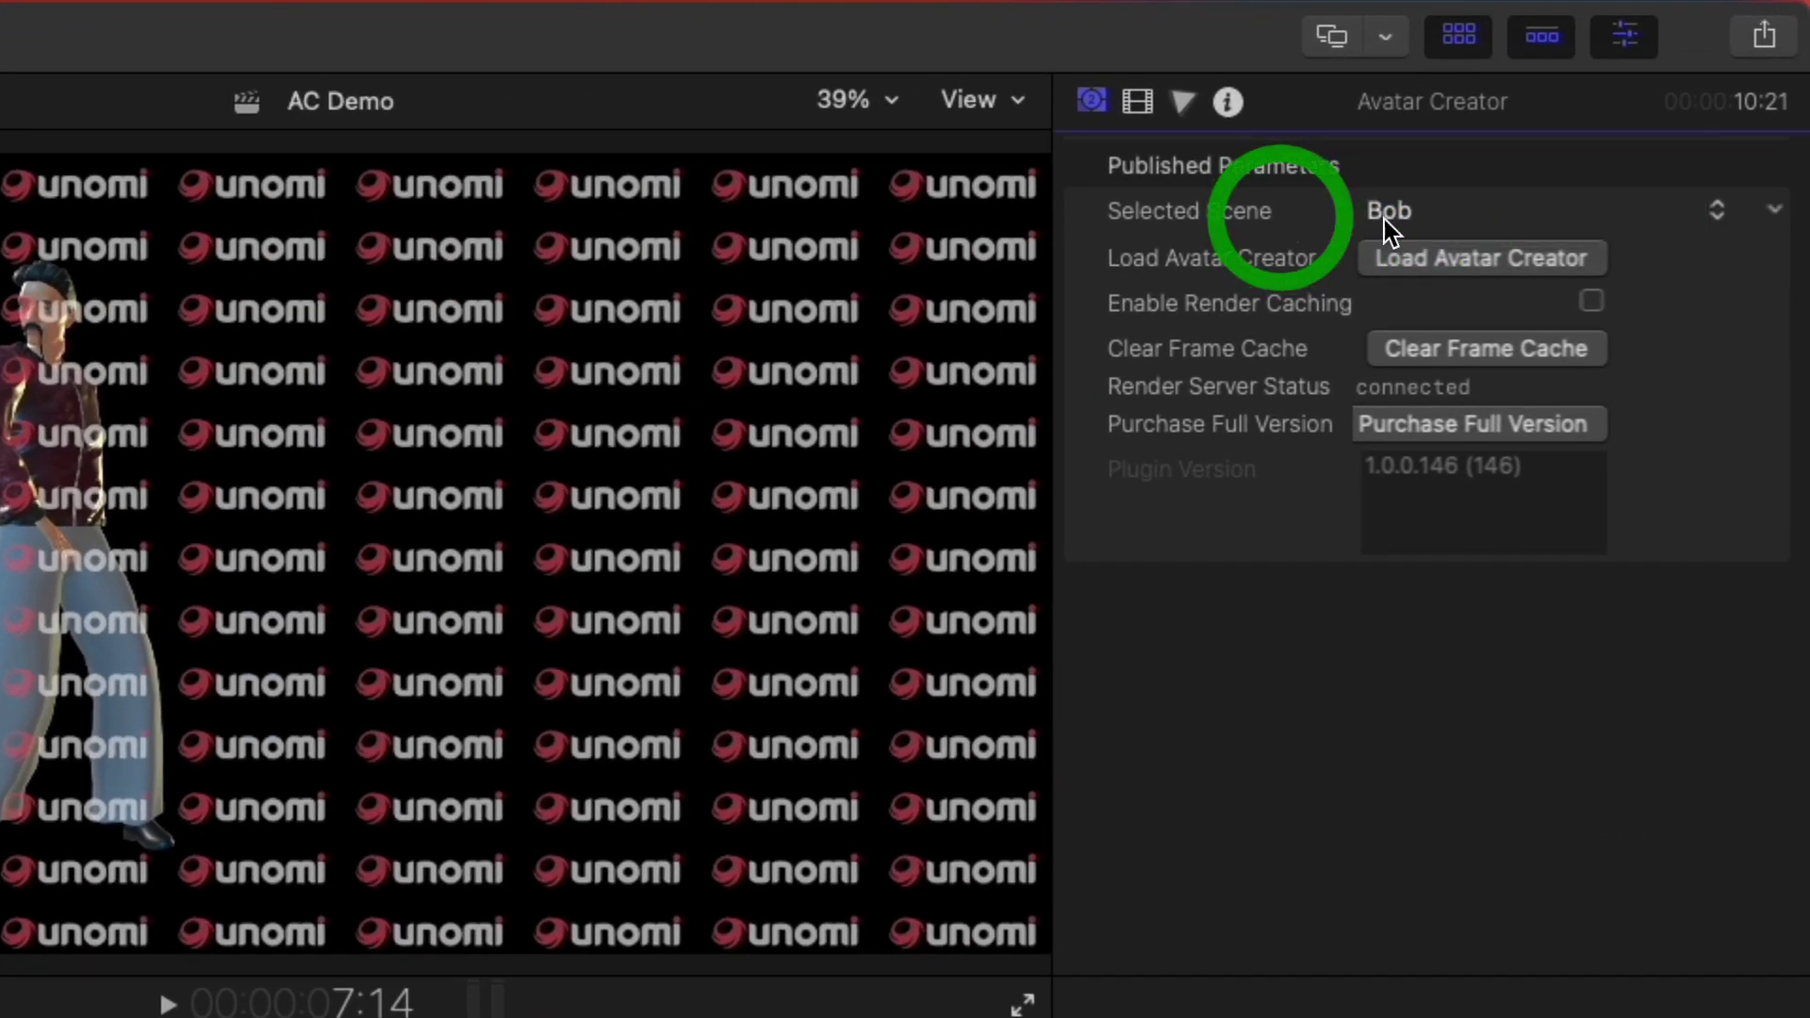
pyautogui.click(1717, 230)
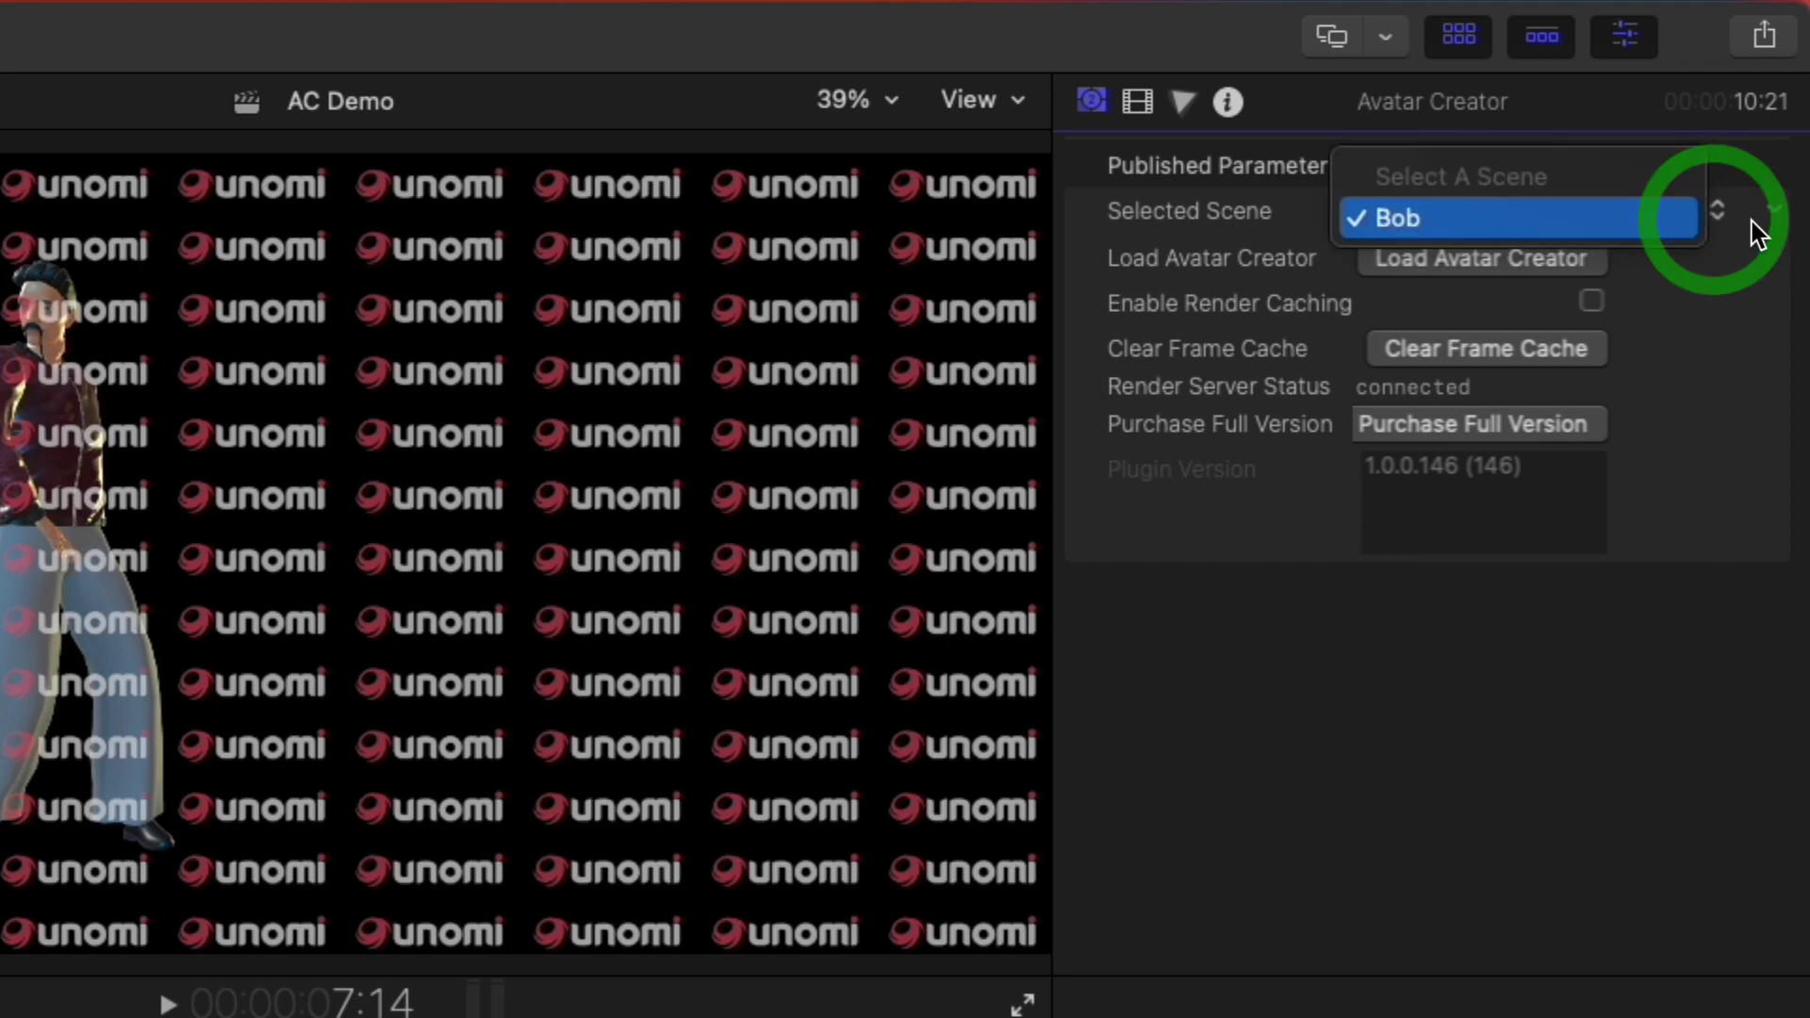
pyautogui.click(1725, 226)
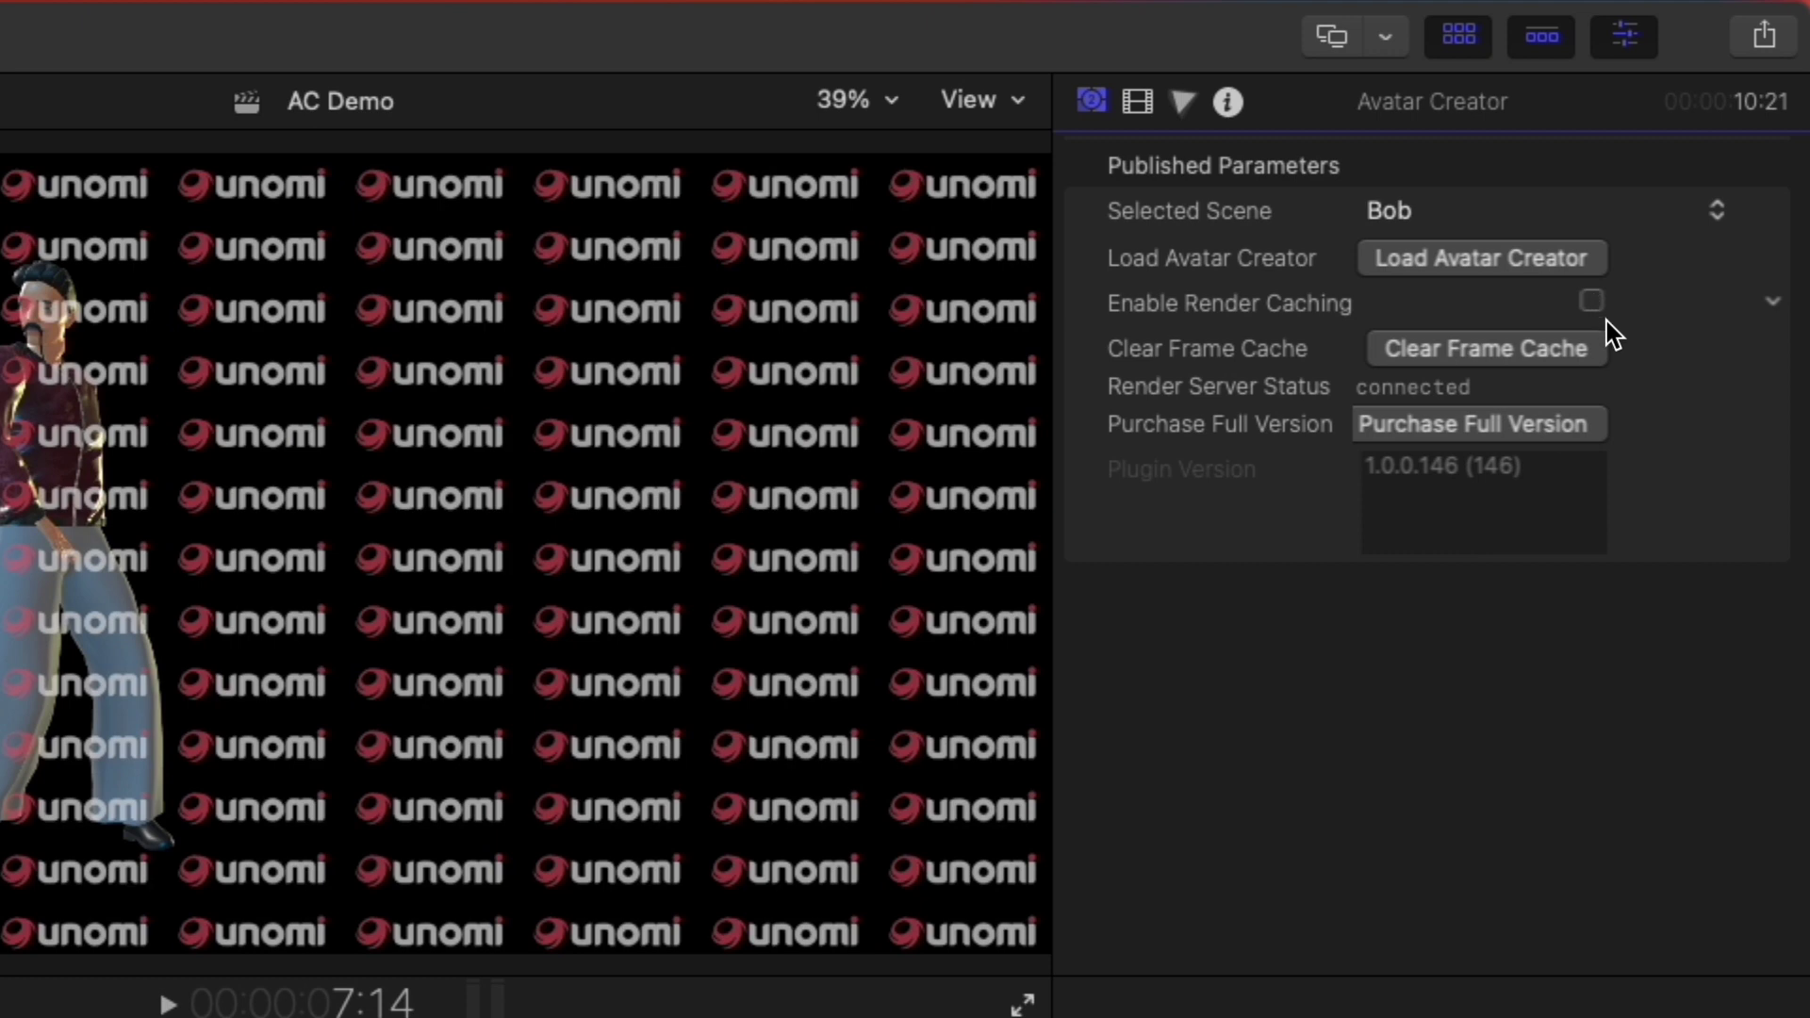
# Turn on Enable Render Caching for the Avatar Creator clip and clear its frame cache, leaving caching on.
pyautogui.click(1593, 301)
pyautogui.click(1593, 301)
pyautogui.click(1594, 301)
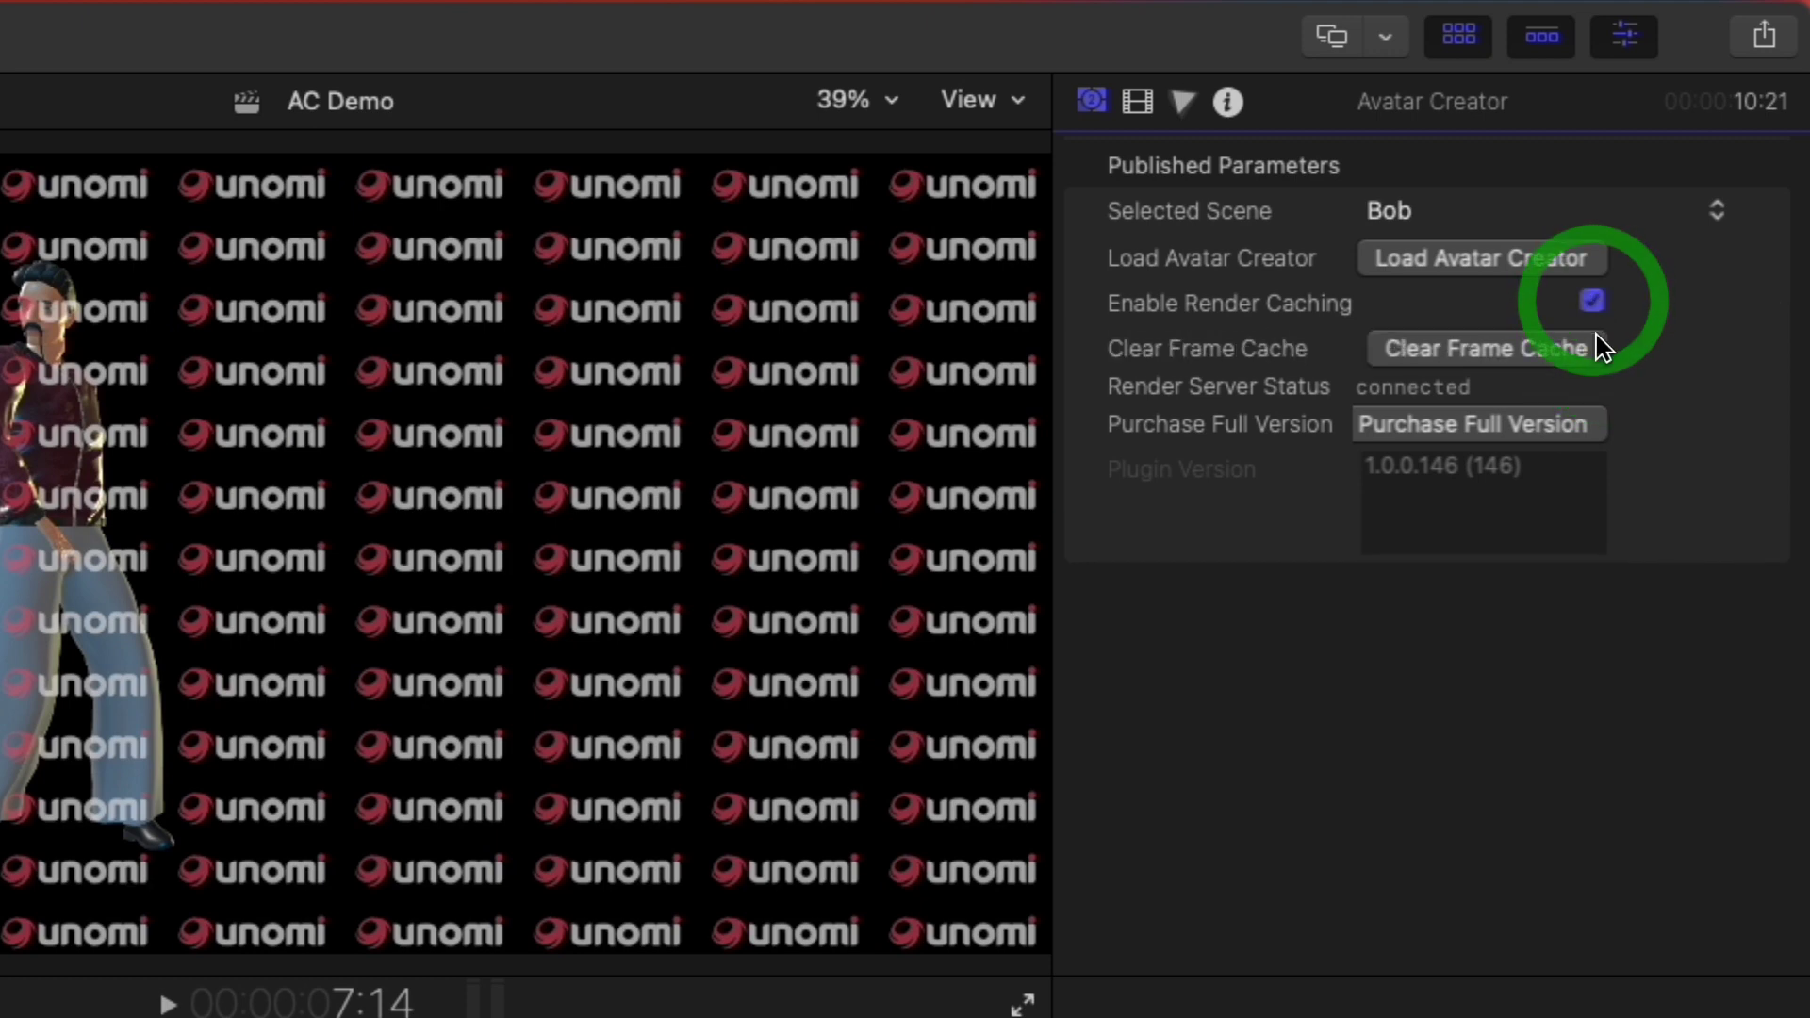
pyautogui.click(1583, 348)
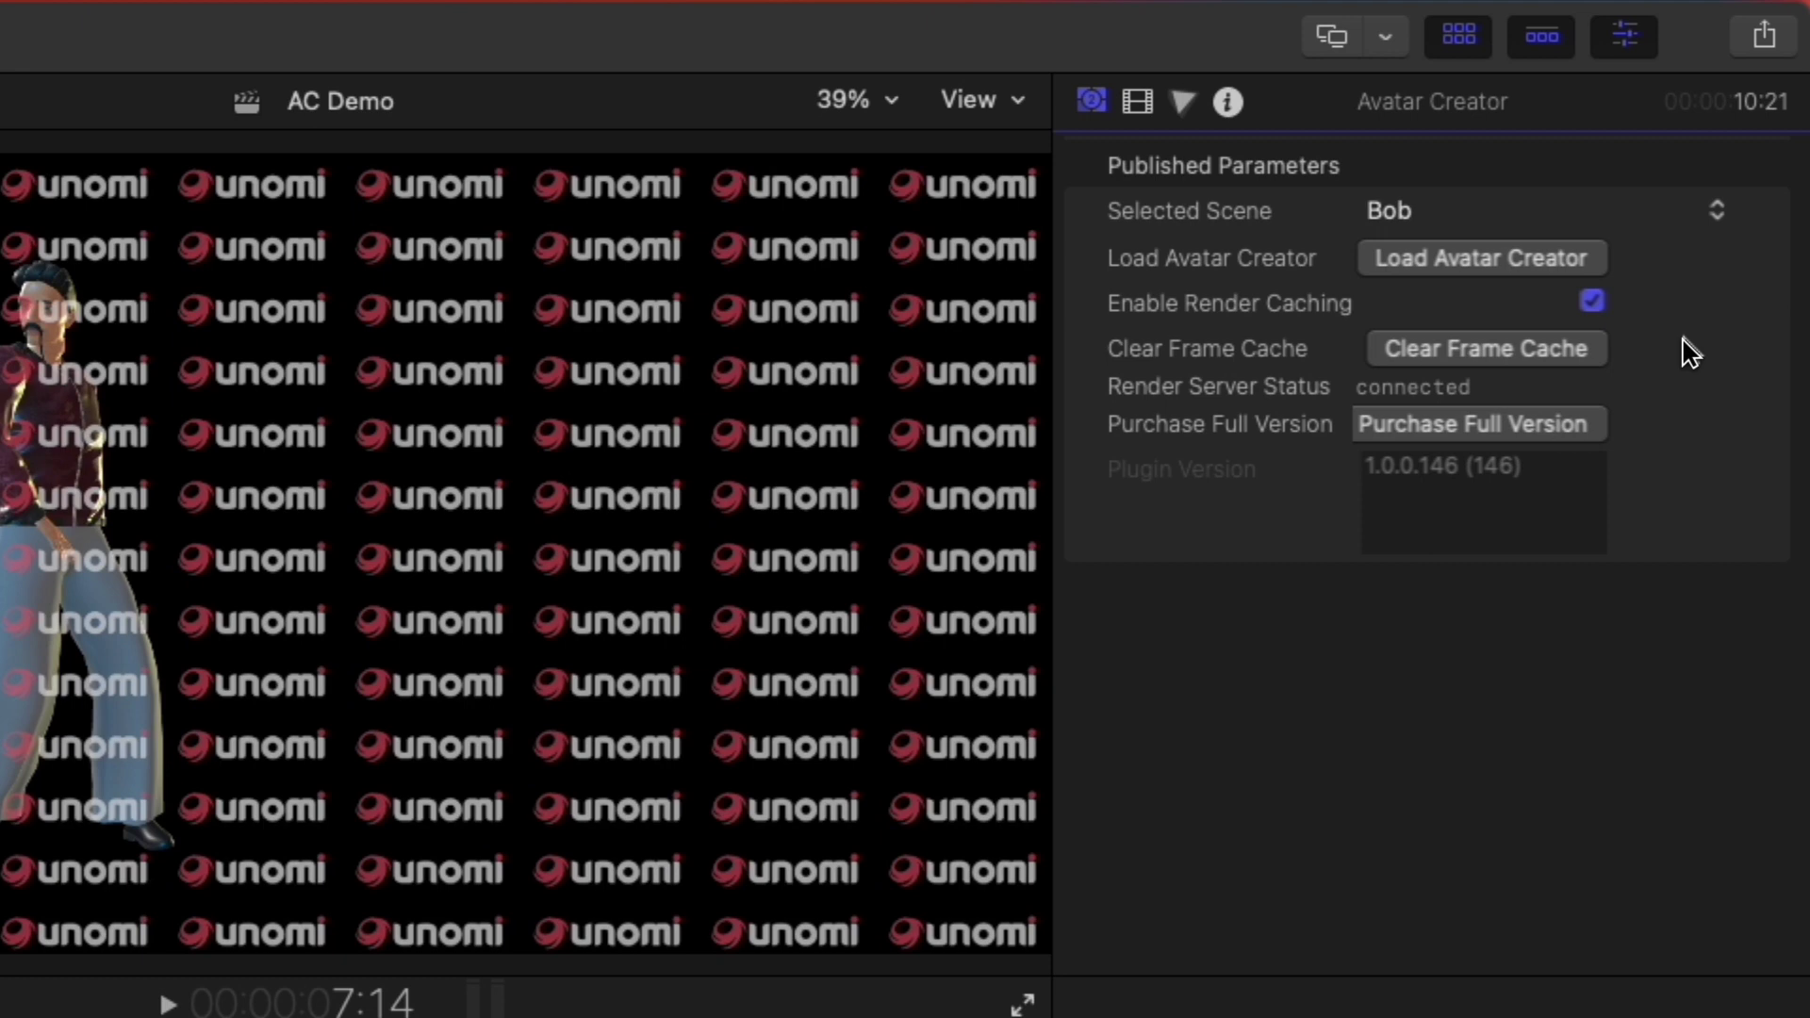
pyautogui.click(1569, 364)
pyautogui.click(1593, 304)
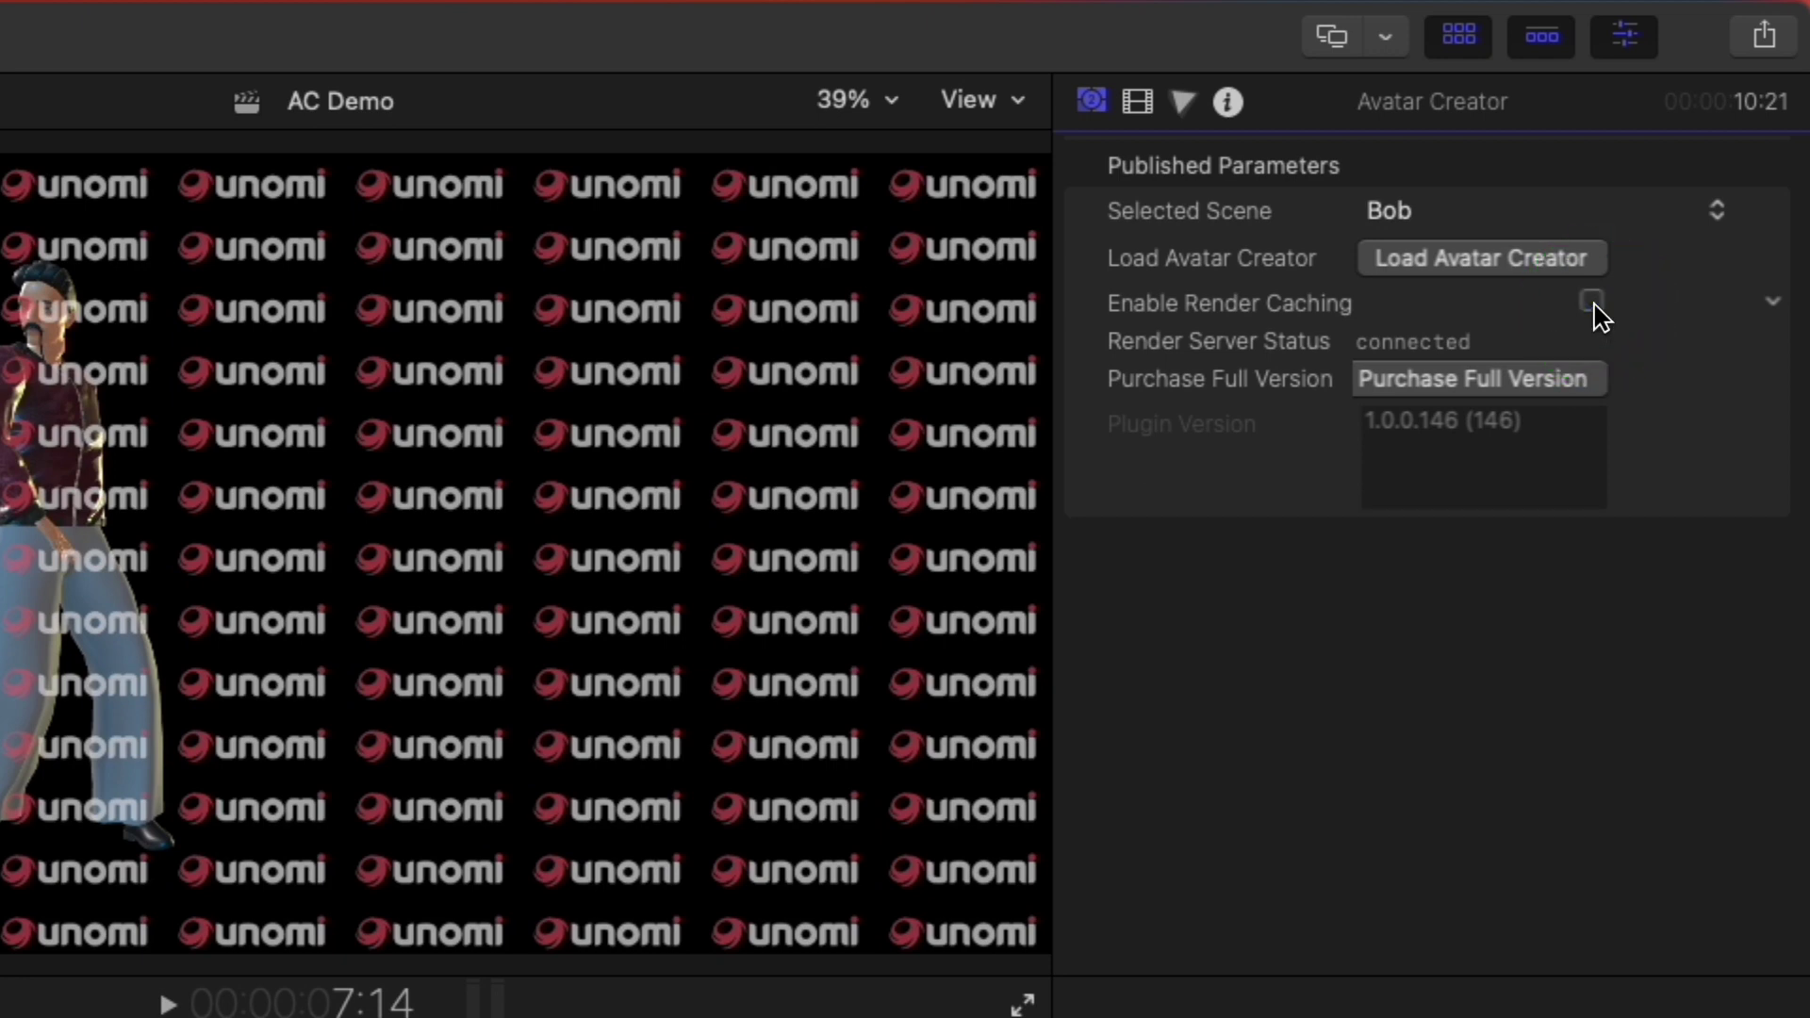
pyautogui.click(1594, 304)
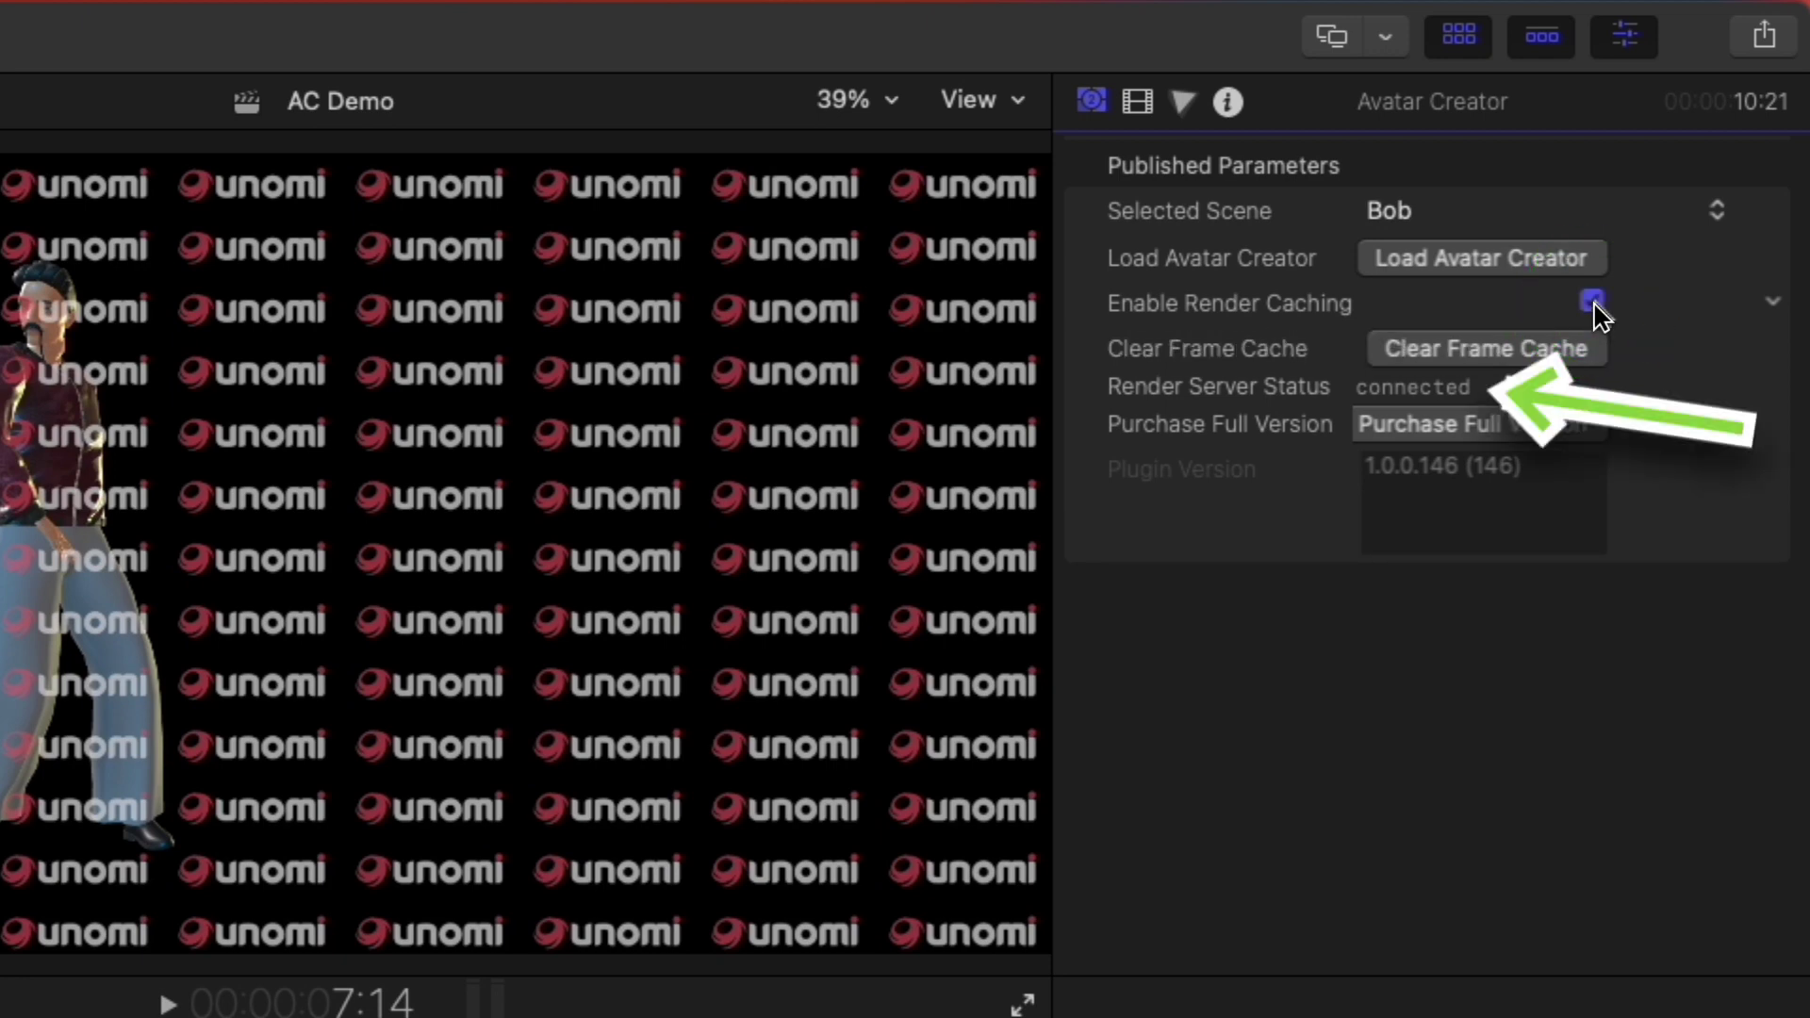